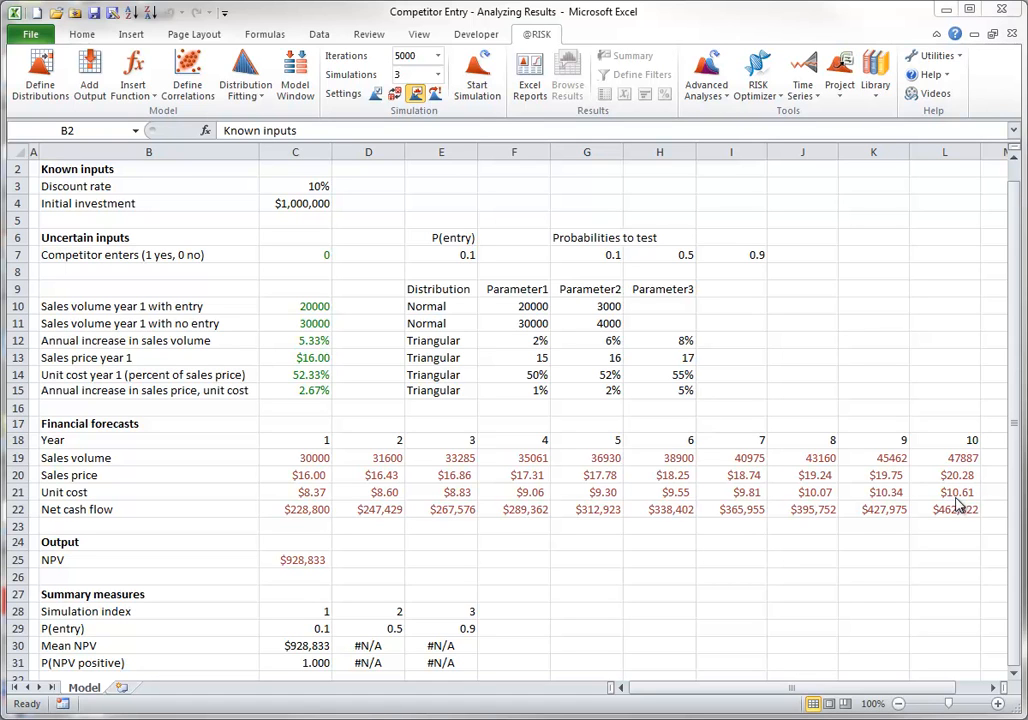
# Inspect the formulas behind the competitor entry indicator in C7 and the P(entry) value in E7
pyautogui.doubleClick(326, 255)
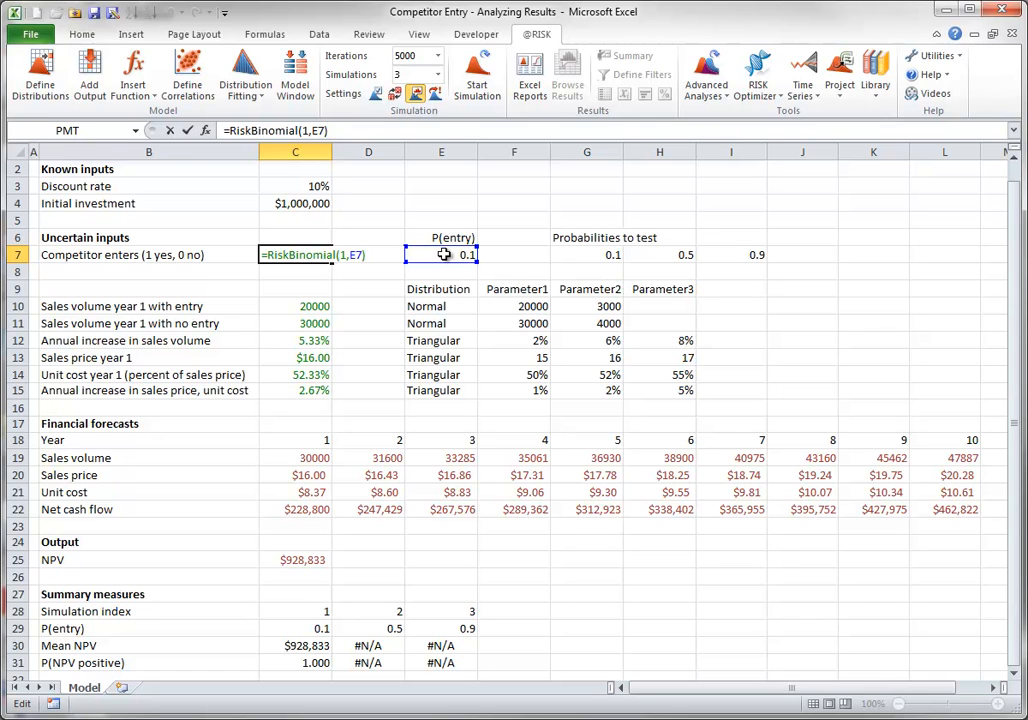
pyautogui.hotkey('ctrl', 'Return')
pyautogui.doubleClick(443, 255)
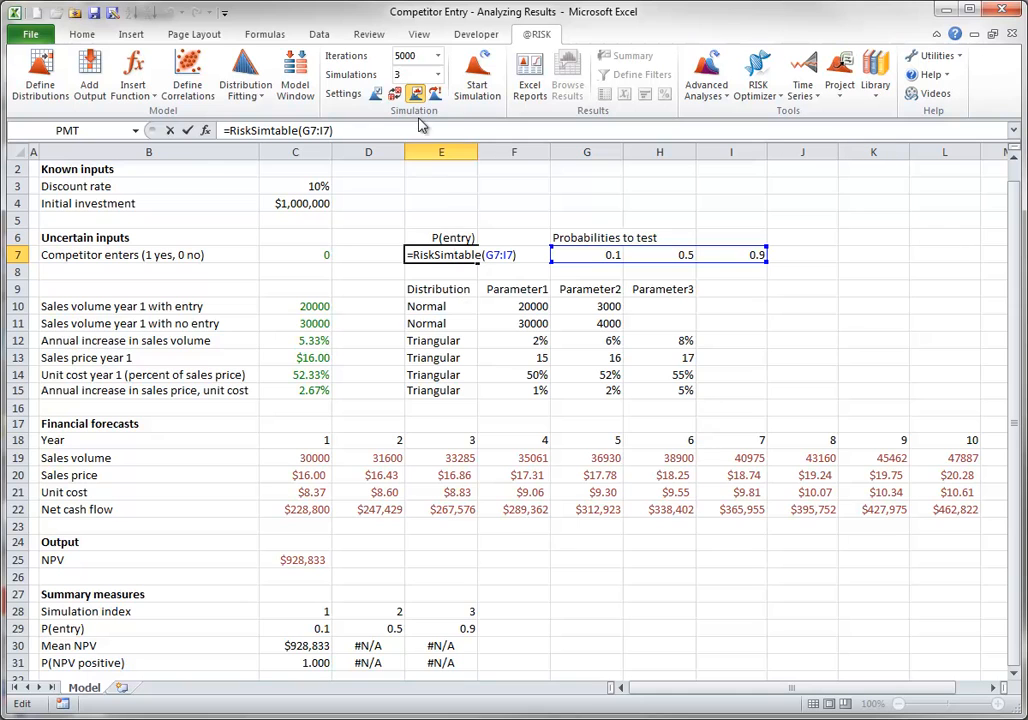
pyautogui.click(410, 75)
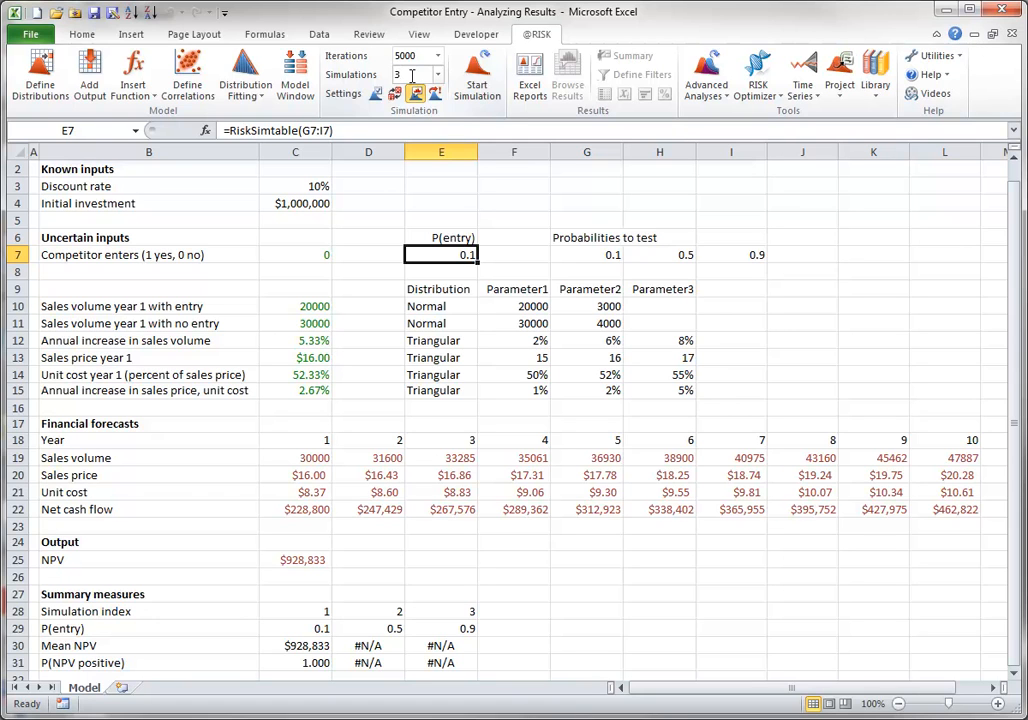
# Preview random sample values by turning on random recalculation, recalculating the model repeatedly from an empty cell, and restoring static values
pyautogui.click(395, 93)
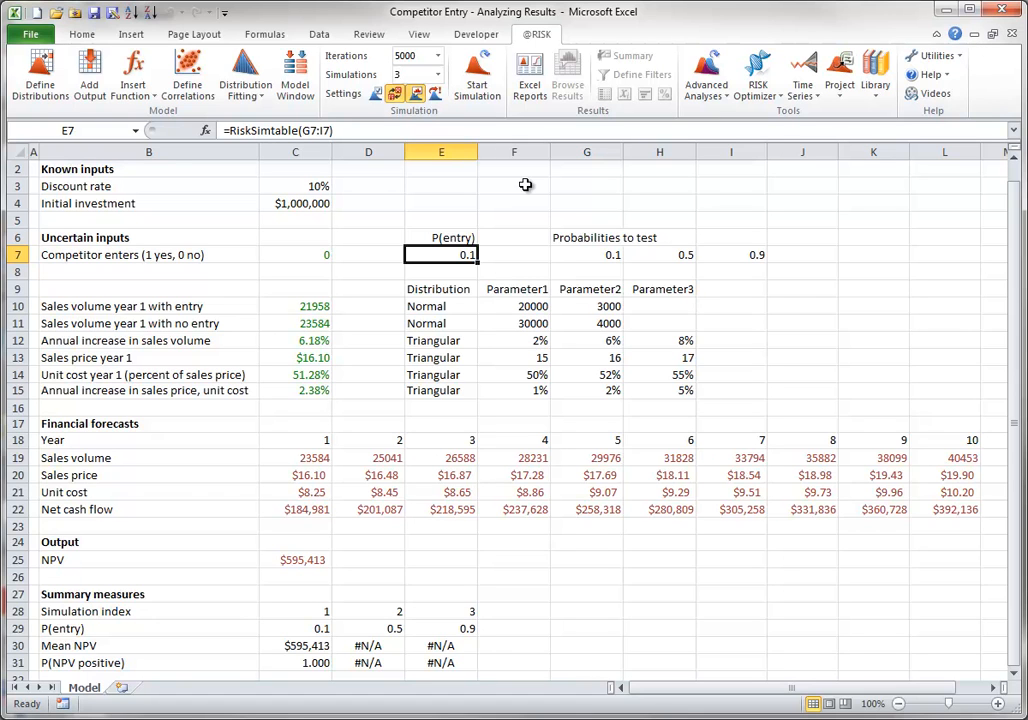
pyautogui.press('Up')
pyautogui.press('Up')
pyautogui.press('Up')
pyautogui.press('F9')
pyautogui.press('F9')
pyautogui.press('F9')
pyautogui.press('F9')
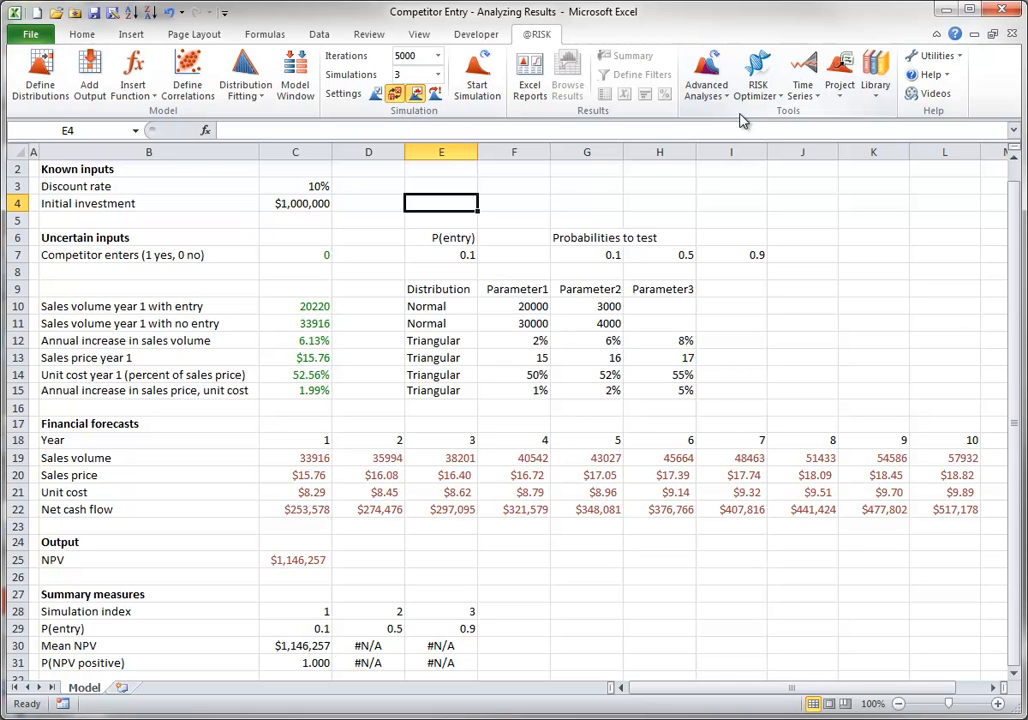
pyautogui.press('F9')
pyautogui.press('F9')
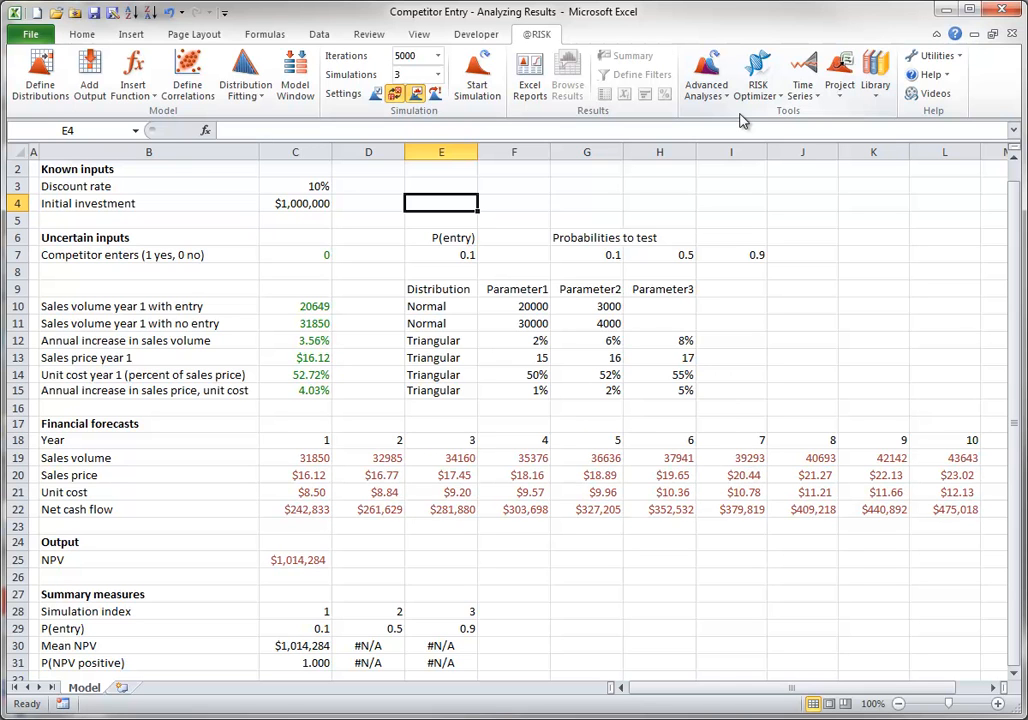
pyautogui.press('F9')
pyautogui.press('F9')
pyautogui.press('F9')
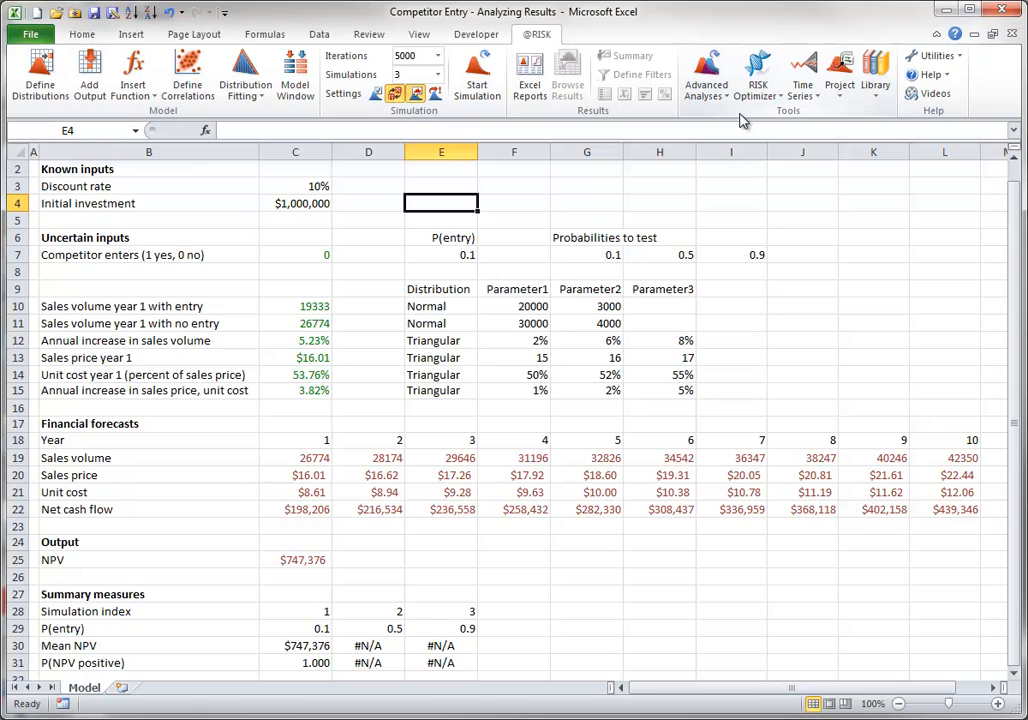
pyautogui.press('F9')
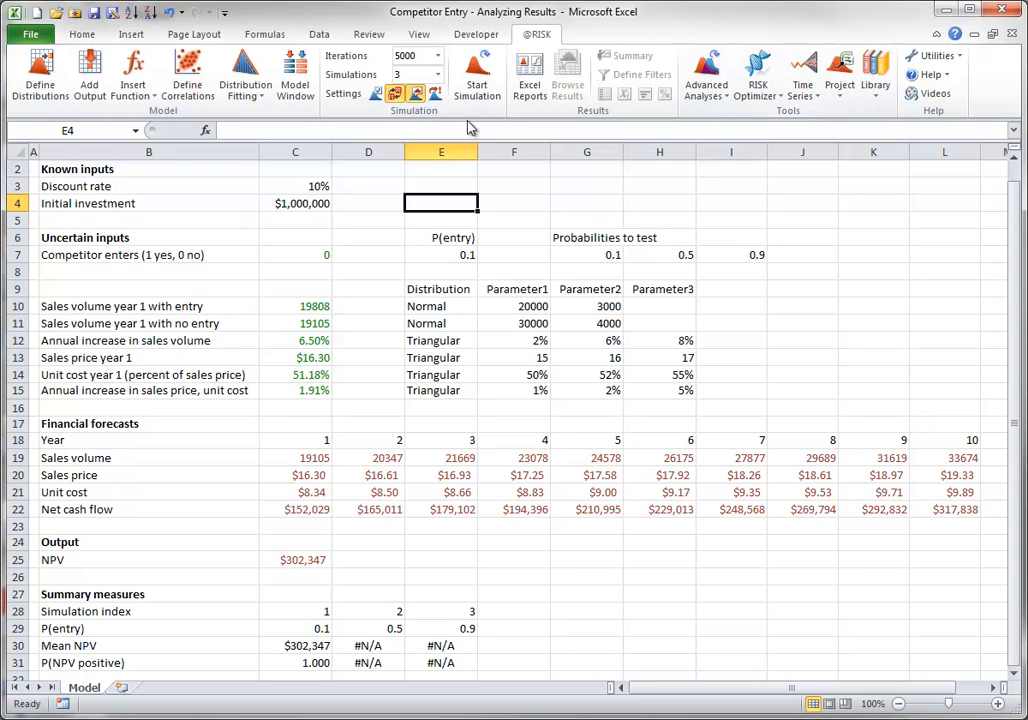
pyautogui.click(395, 93)
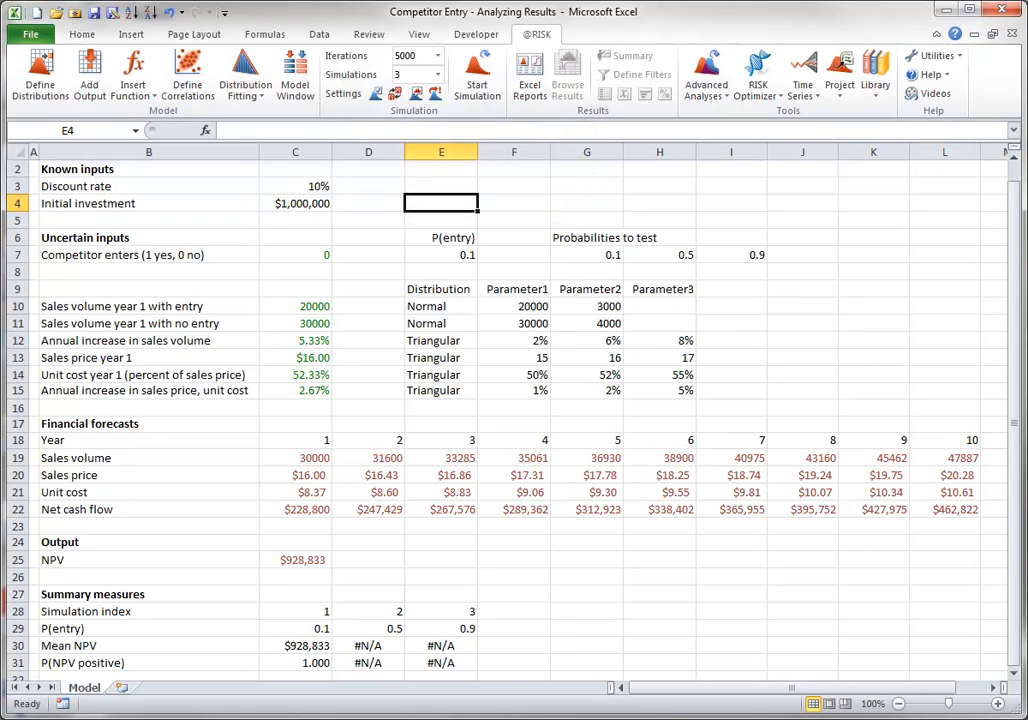
# Enable automatic display of the output graph, run the simulation with NPV cell C25 selected, and close the resulting graph
pyautogui.click(477, 75)
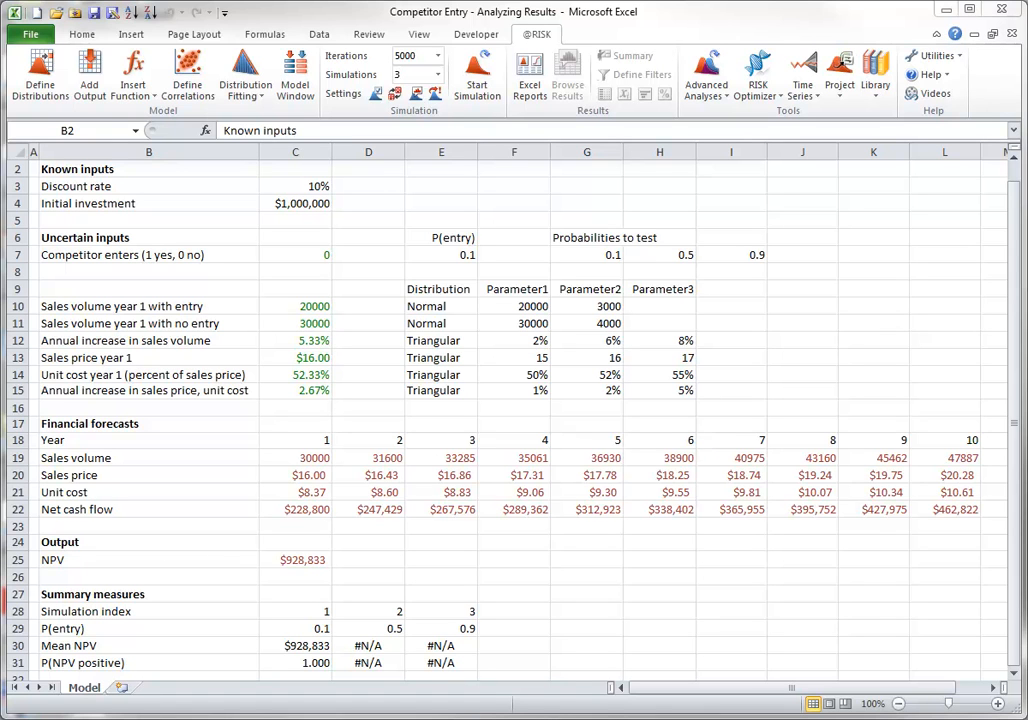
pyautogui.click(416, 94)
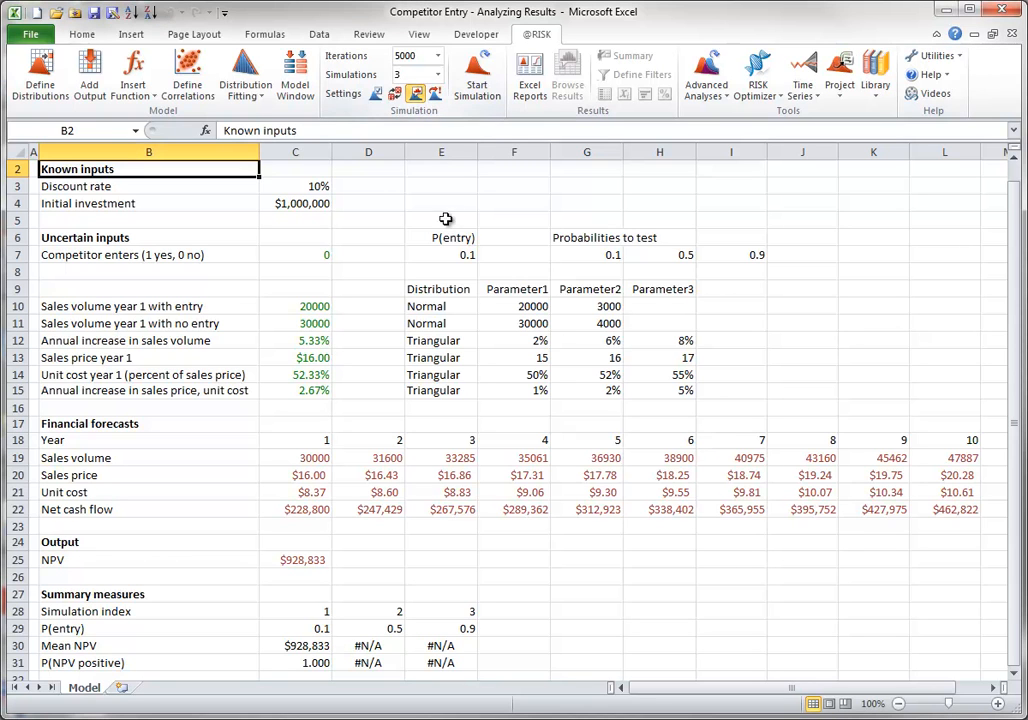
pyautogui.click(290, 558)
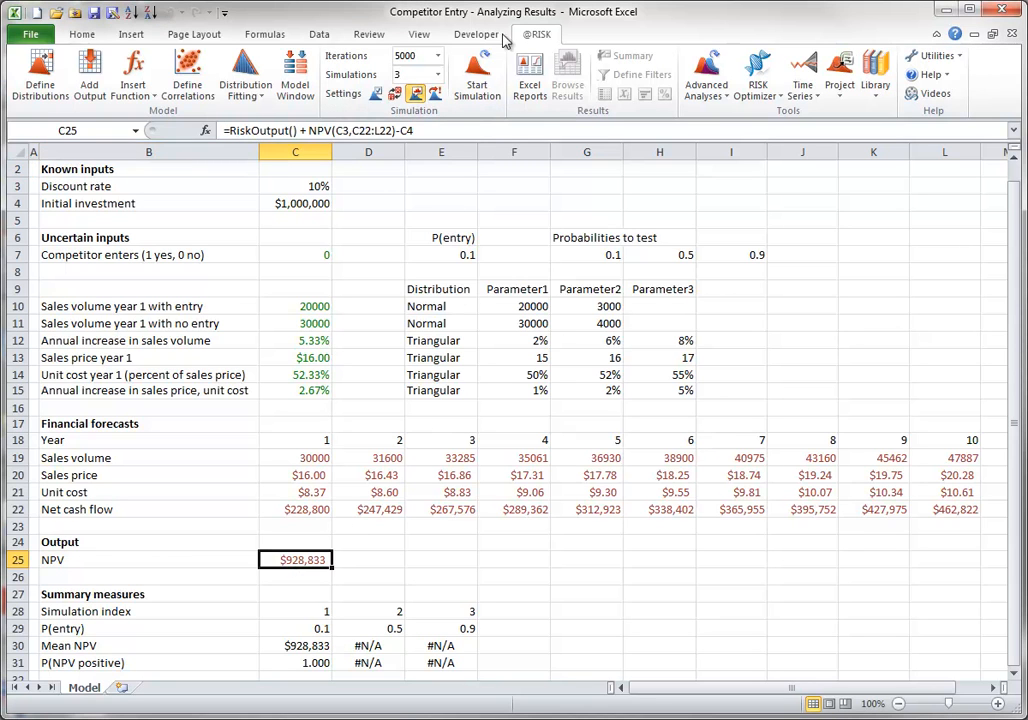
pyautogui.click(480, 72)
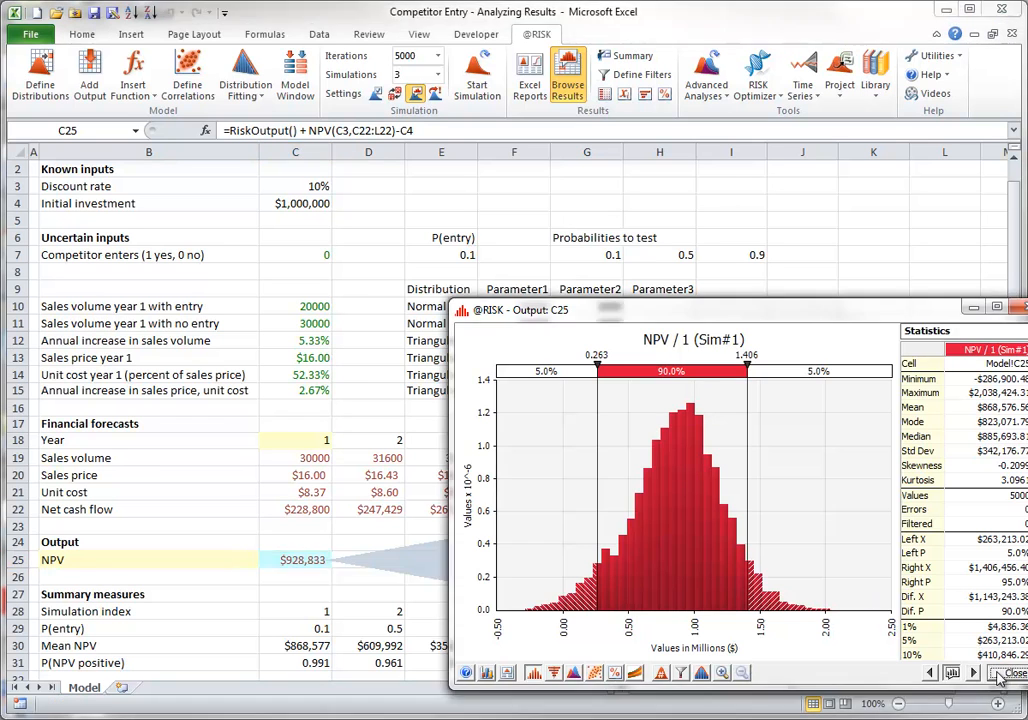
pyautogui.click(1005, 675)
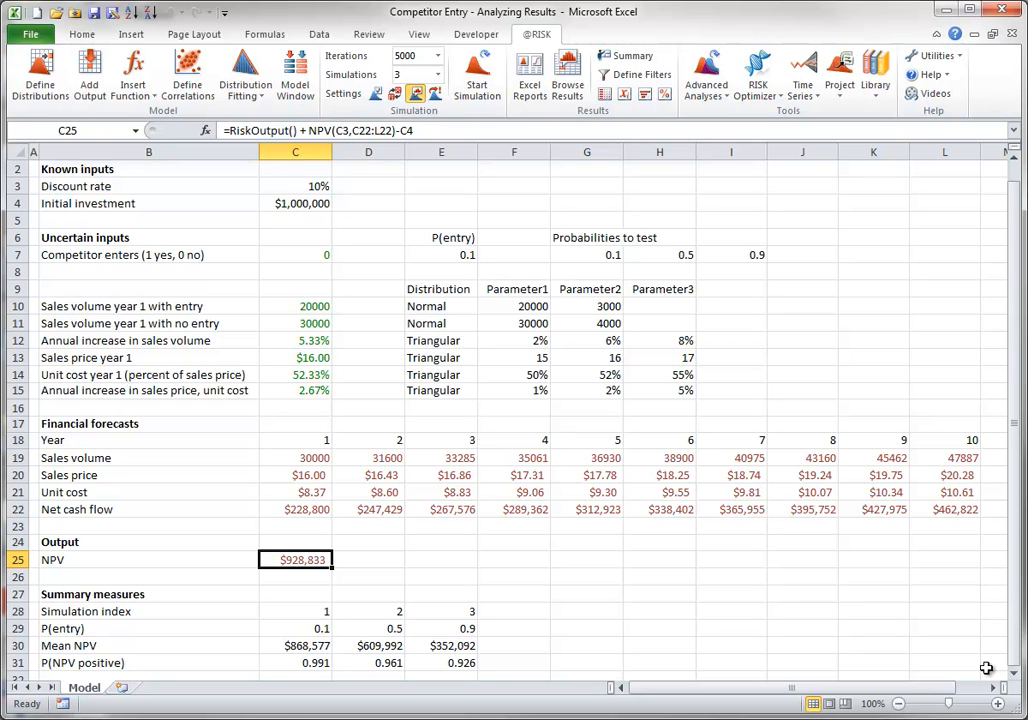
# Browse the simulation results for the NPV output in C25 and move the graph window clear of the uncertain inputs' headings
pyautogui.click(567, 80)
pyautogui.moveTo(666, 438); pyautogui.dragTo(439, 133)
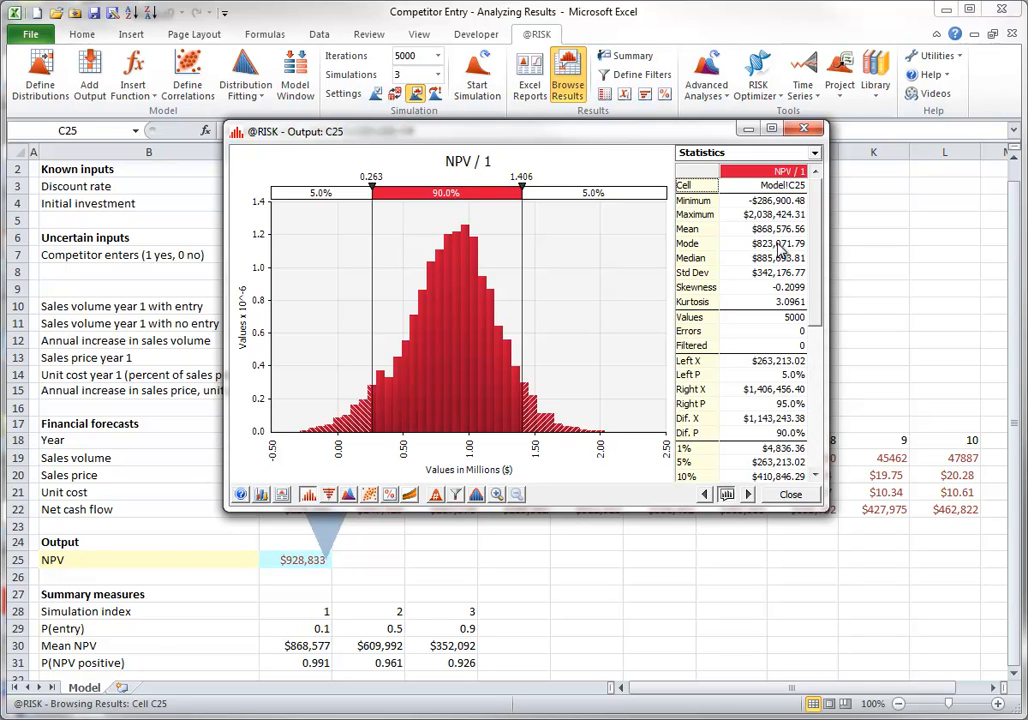
pyautogui.moveTo(650, 134); pyautogui.dragTo(506, 308)
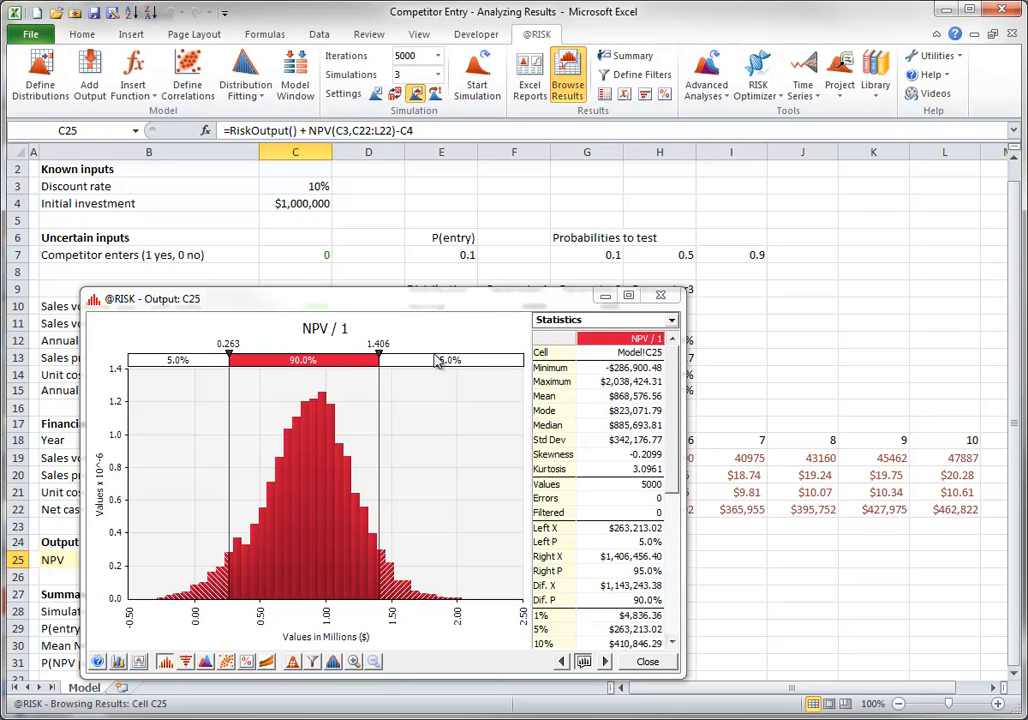
# Set the lower and upper delimiters of the NPV histogram to 0 and 1 million
pyautogui.doubleClick(230, 344)
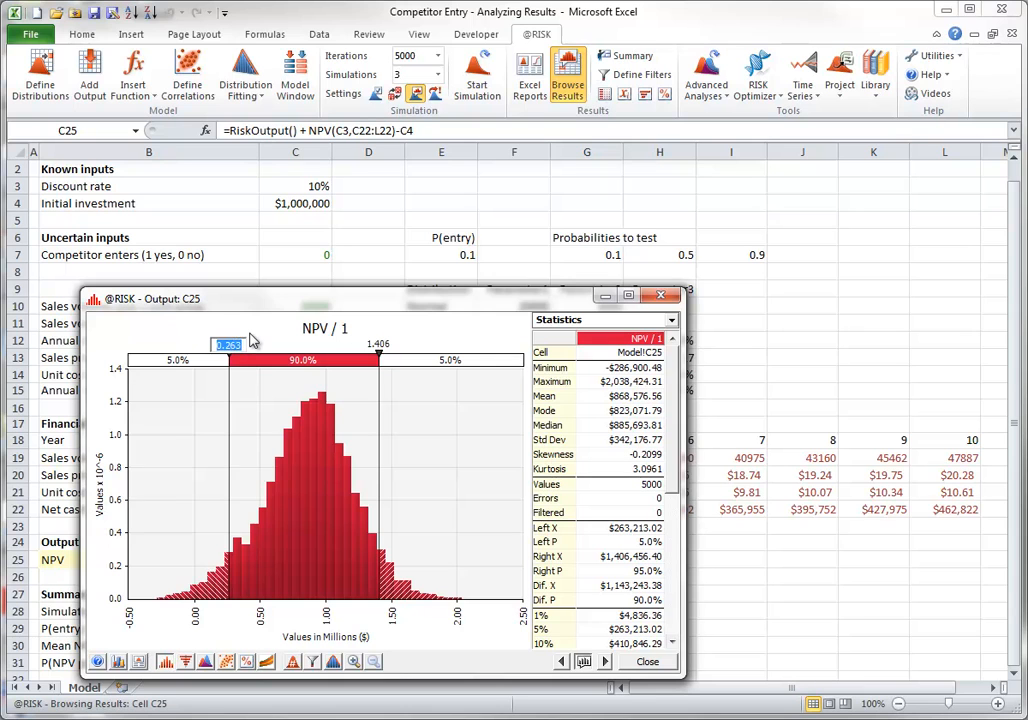
pyautogui.write('0')
pyautogui.press('Return')
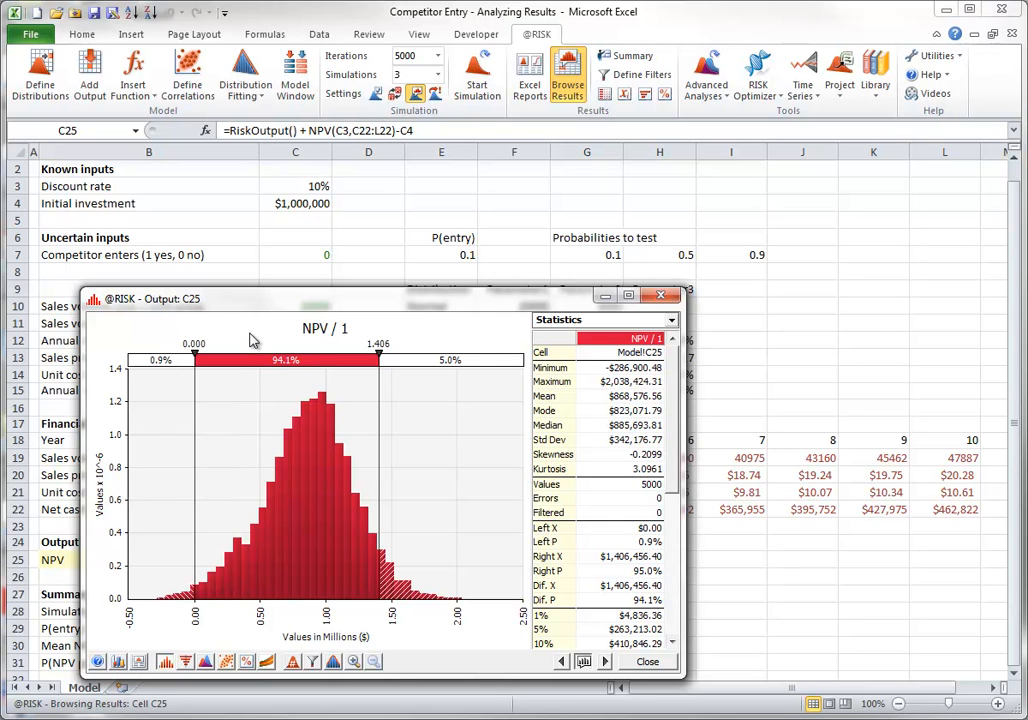
pyautogui.doubleClick(379, 343)
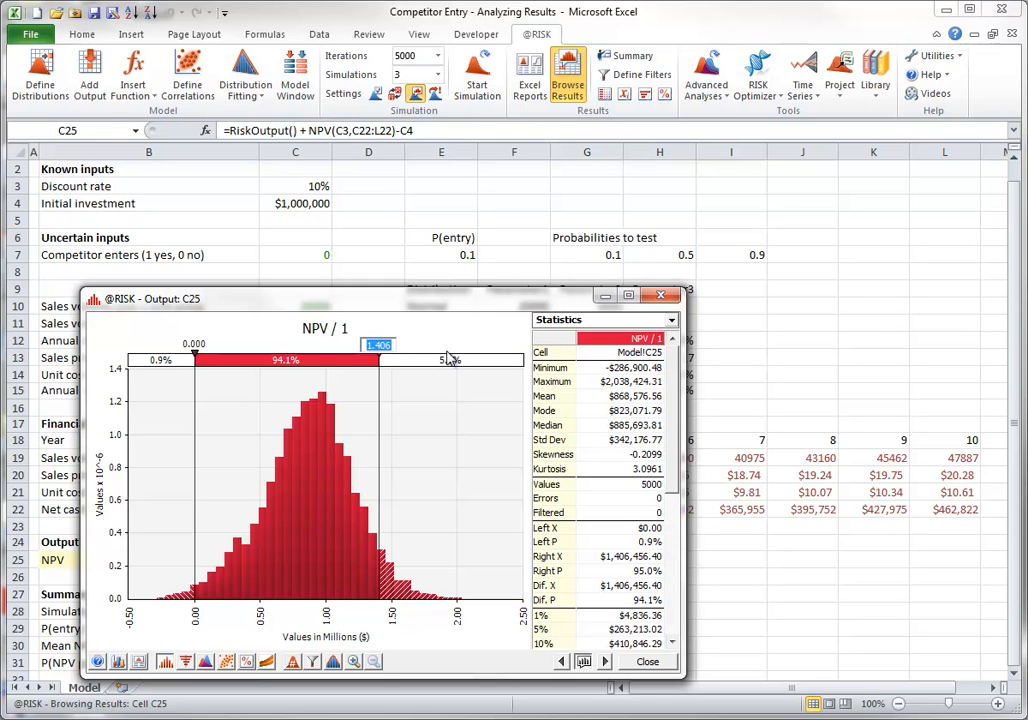
pyautogui.write('1')
pyautogui.press('Return')
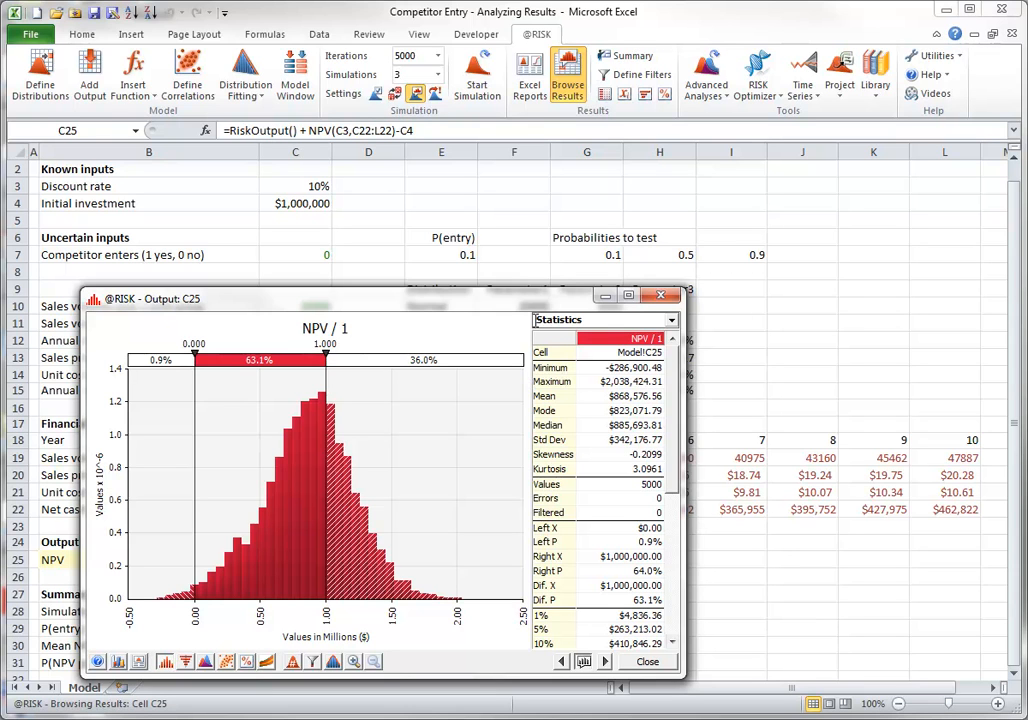
# Look over the NPV graph's distribution format options and its reporting and export choices without changing the graph
pyautogui.moveTo(505, 300); pyautogui.dragTo(683, 162)
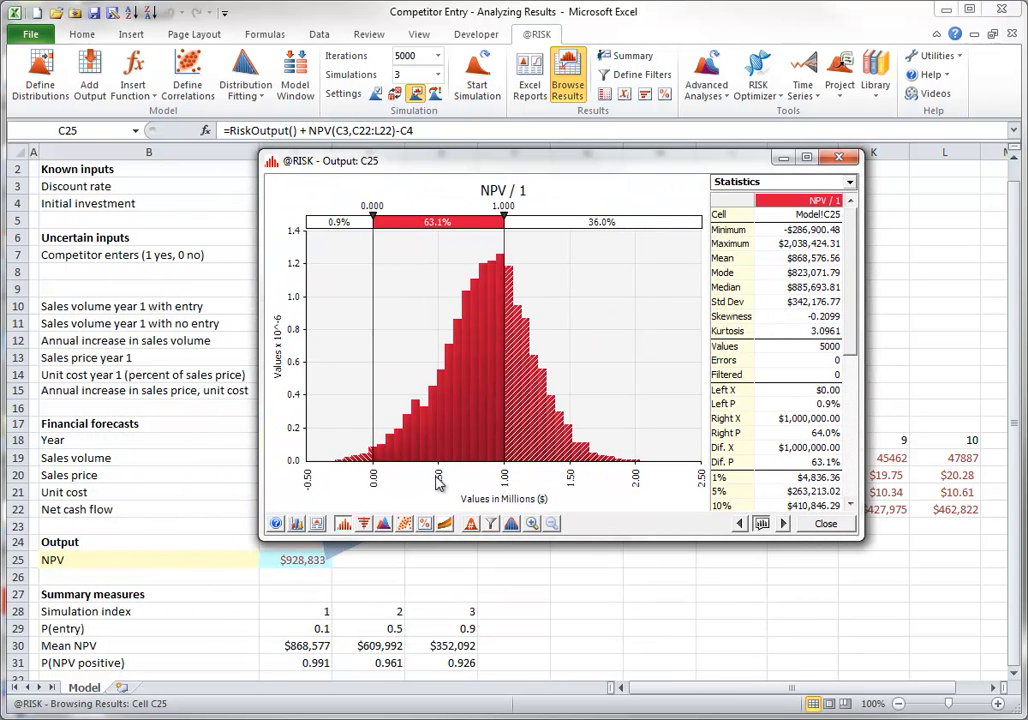
pyautogui.click(295, 525)
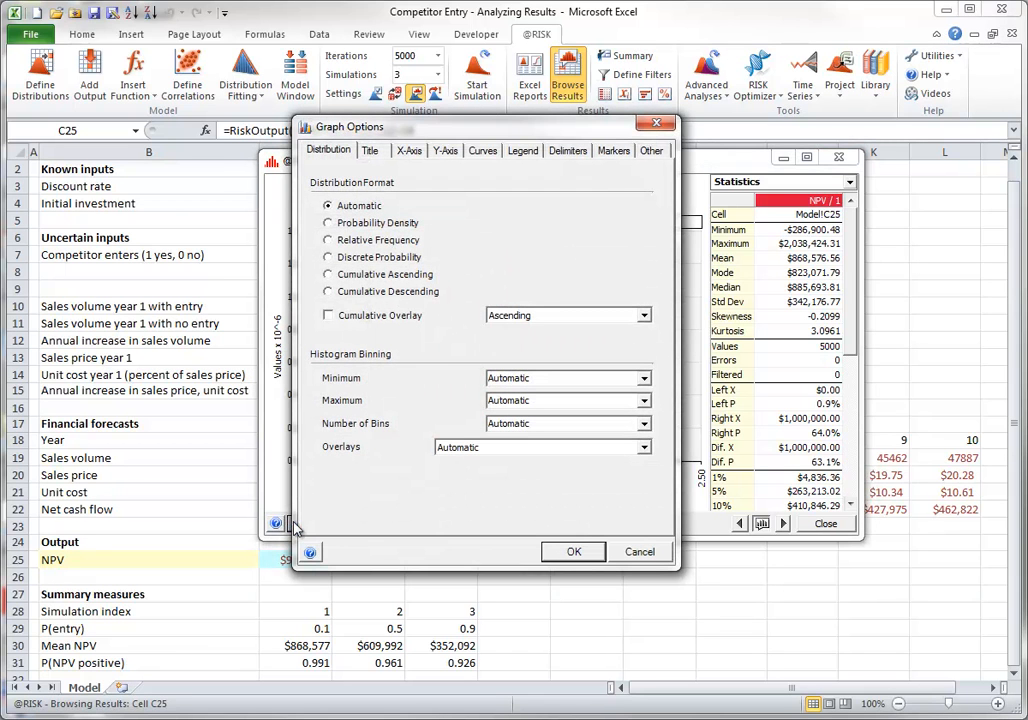
pyautogui.click(646, 552)
pyautogui.click(318, 524)
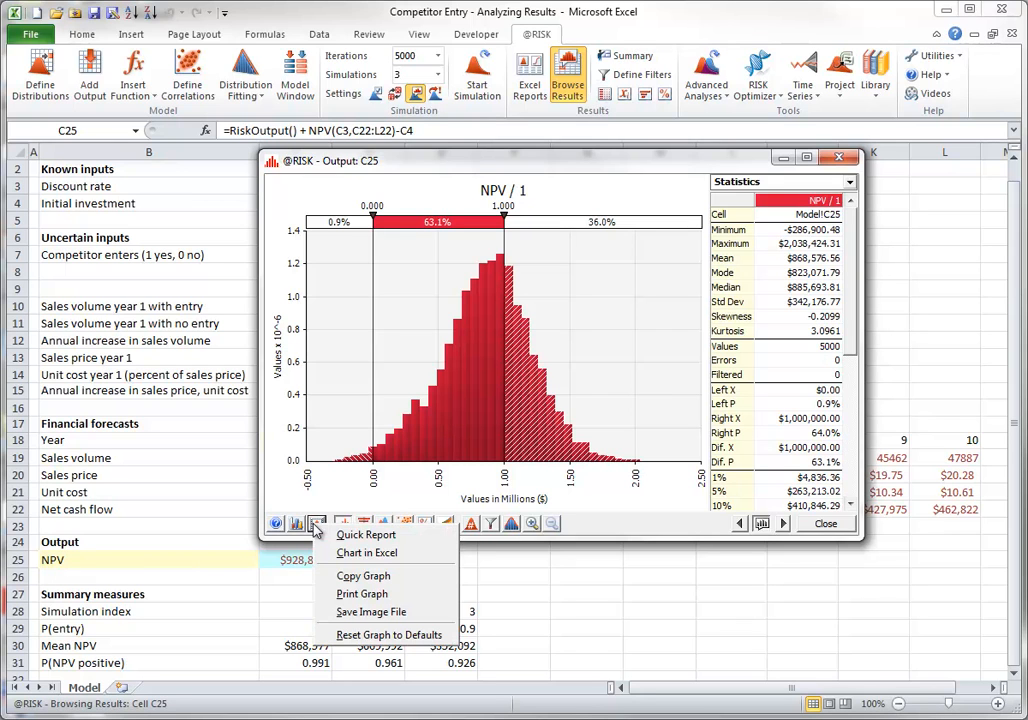
pyautogui.click(390, 552)
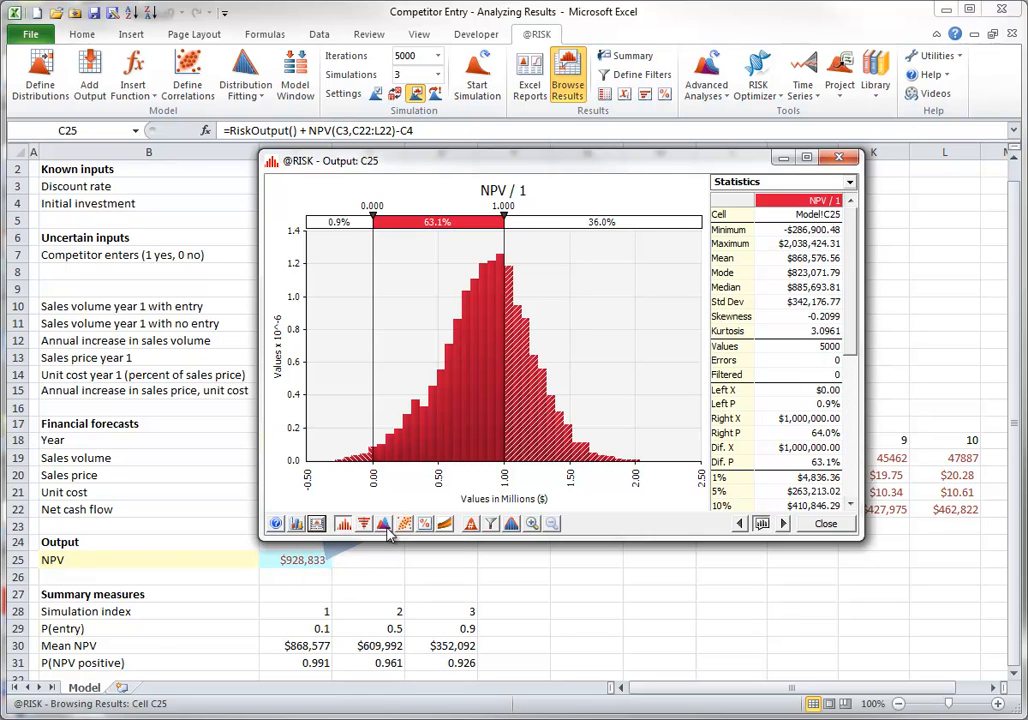
# View the NPV results as a Cumulative Ascending curve and return the graph to Probability Density
pyautogui.click(342, 524)
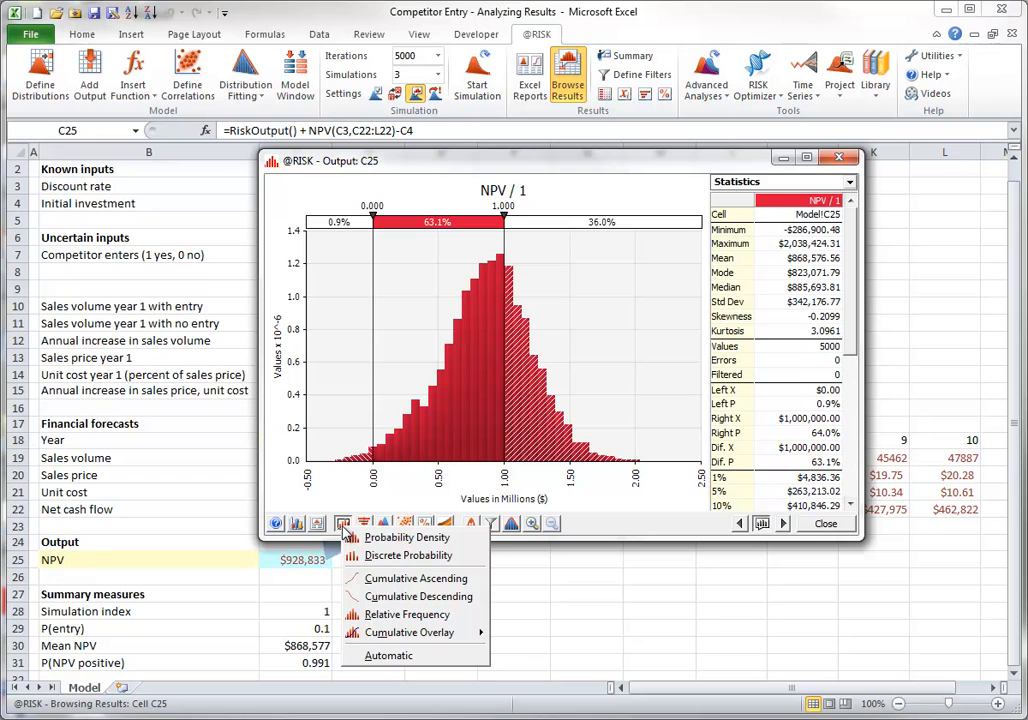
pyautogui.click(373, 578)
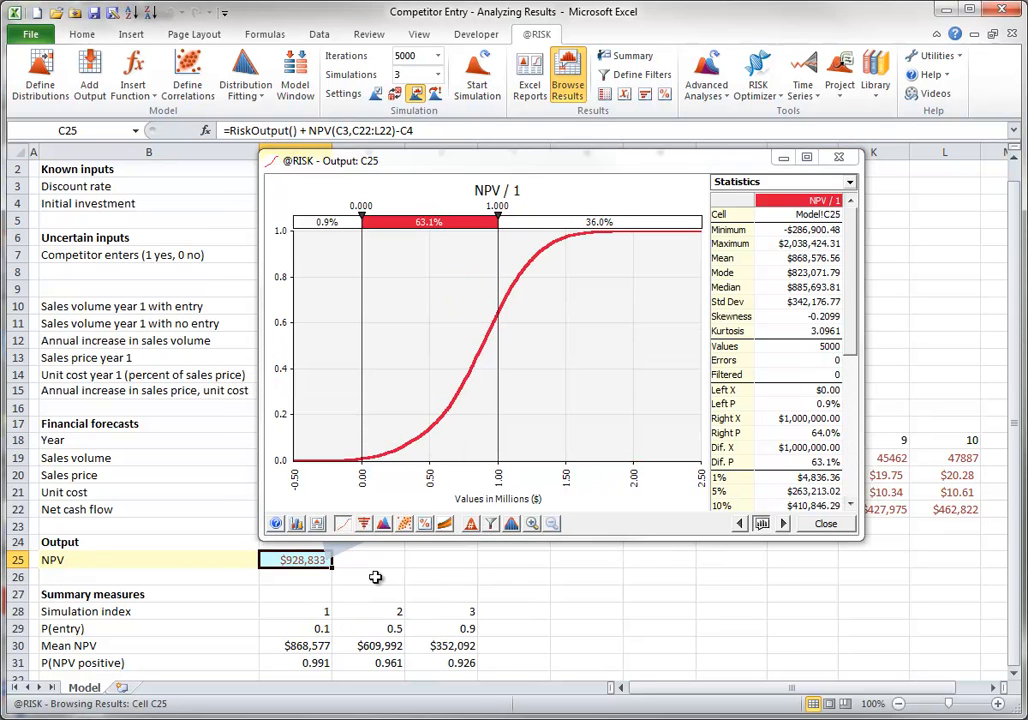
pyautogui.click(343, 524)
pyautogui.click(376, 535)
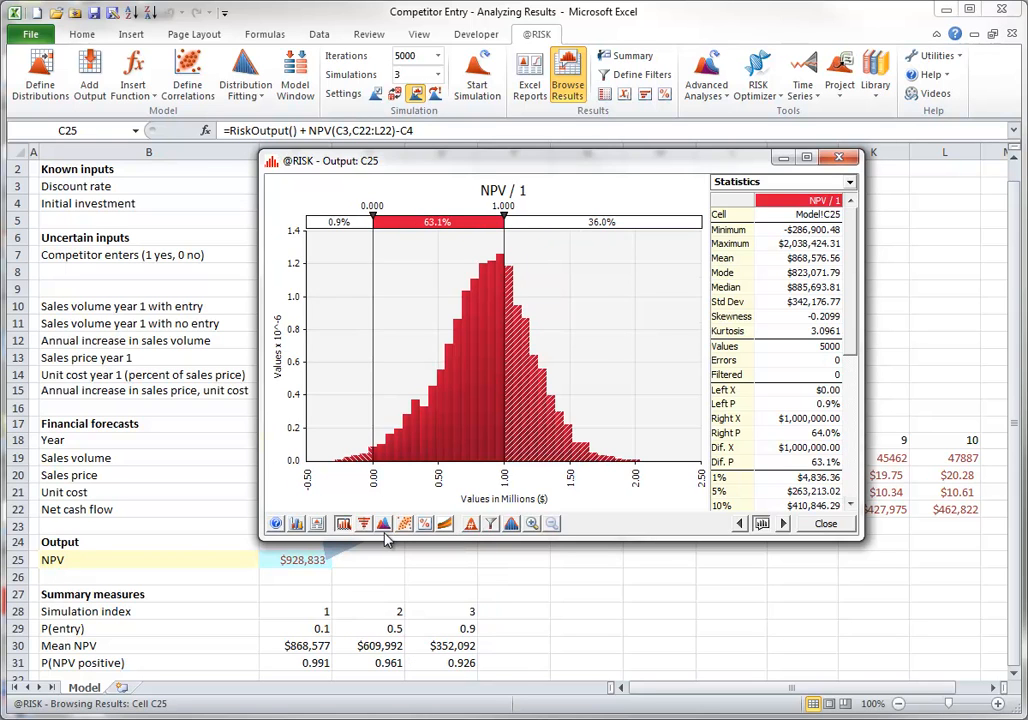
# Examine the tornado, overlay and distribution fitting options for the NPV results without applying any of them
pyautogui.click(364, 525)
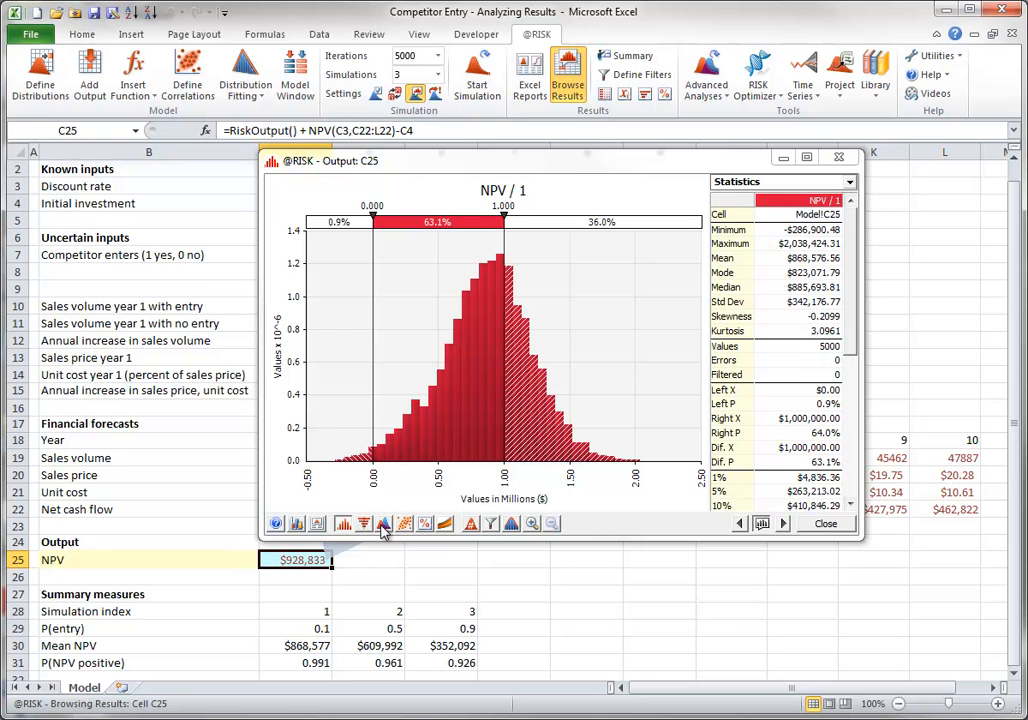
pyautogui.click(383, 528)
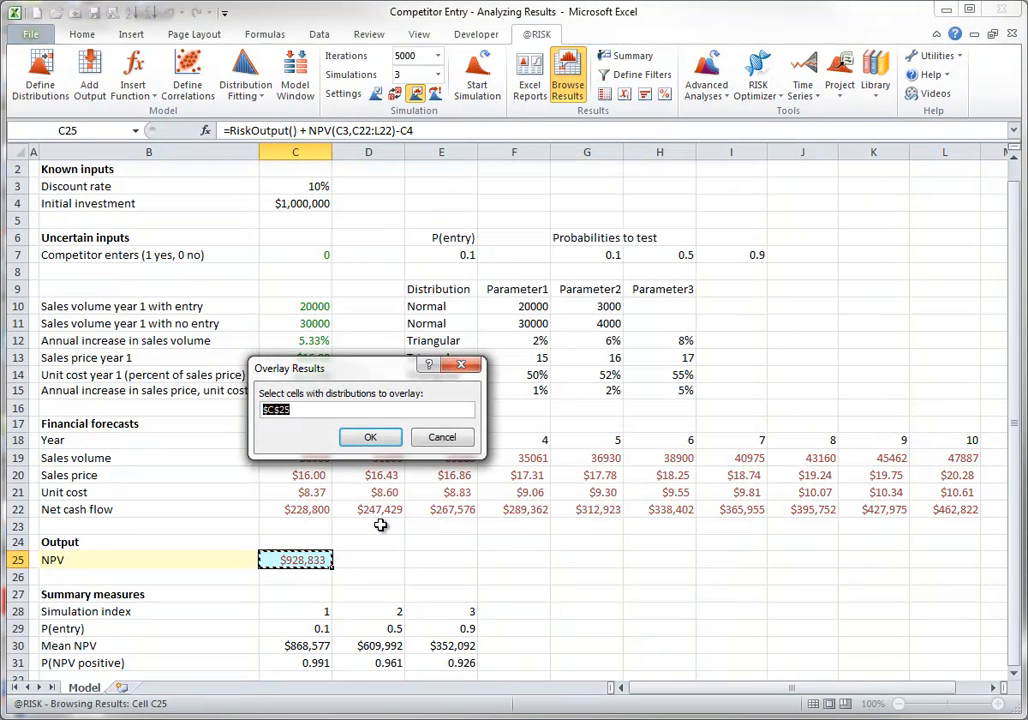
pyautogui.click(443, 439)
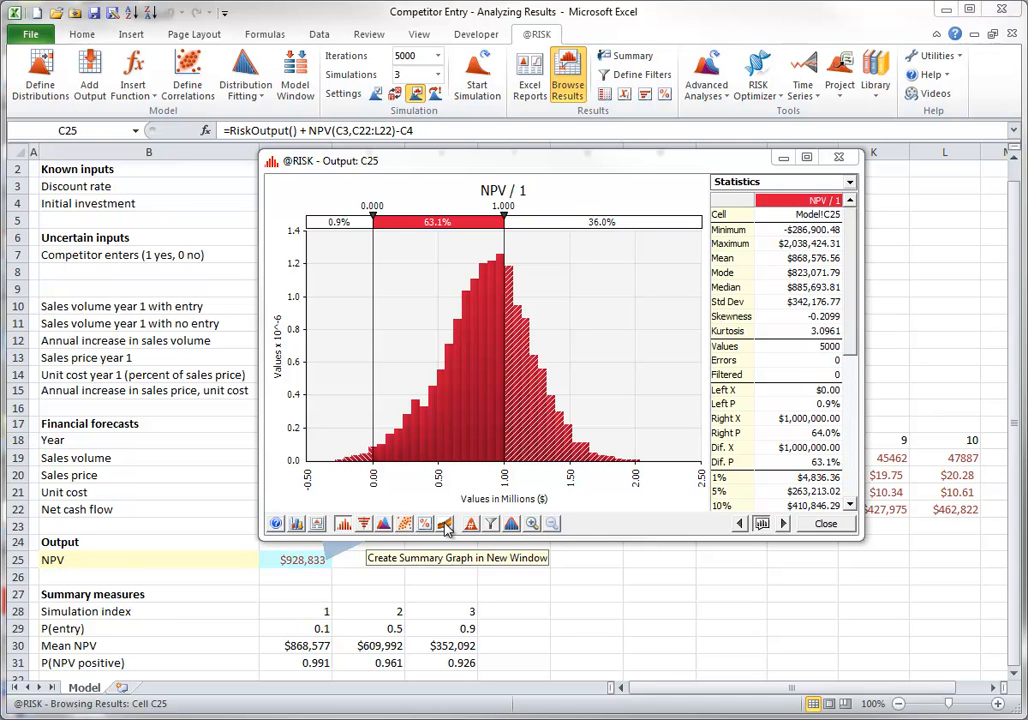
pyautogui.click(511, 526)
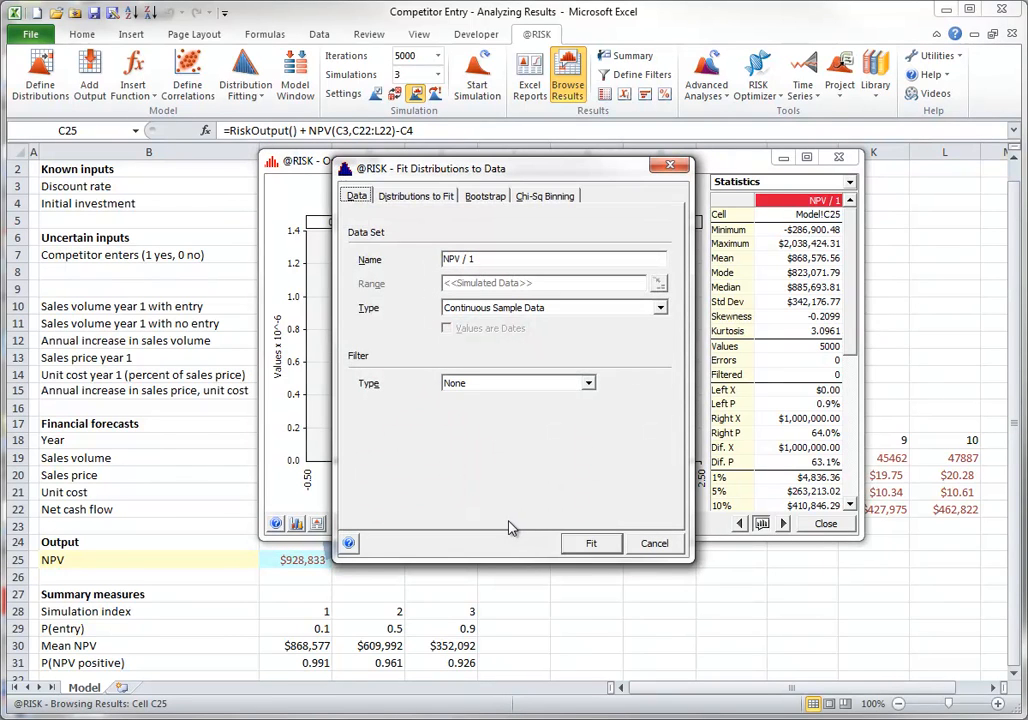
pyautogui.click(650, 545)
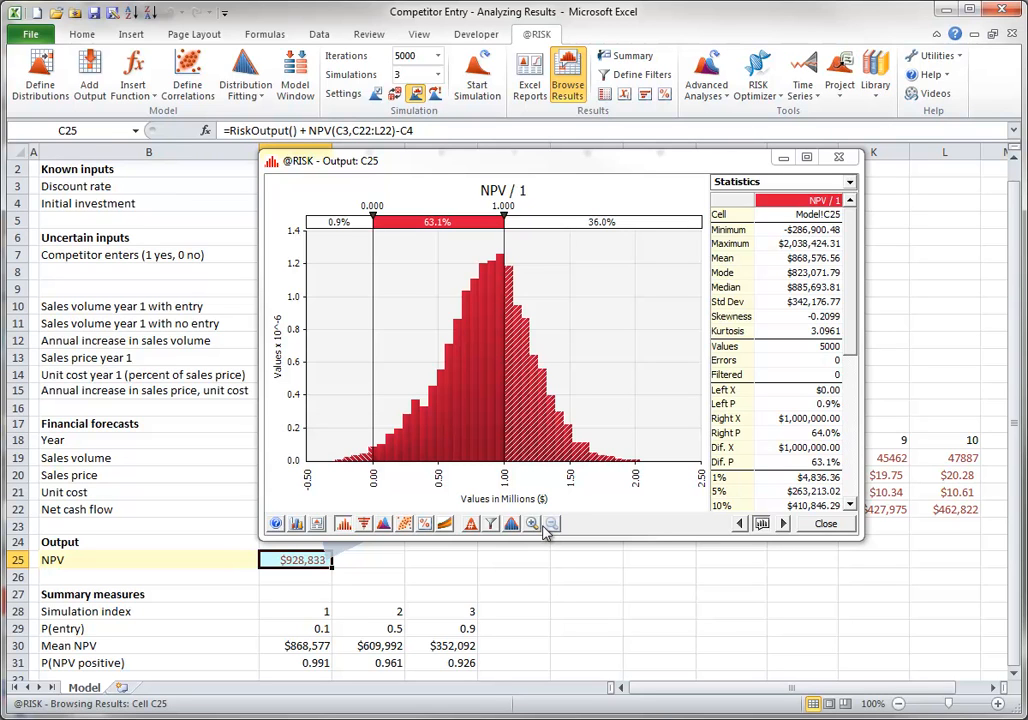
# Display the NPV distribution for Simulation #2, followed by the one for Simulation #3
pyautogui.click(471, 525)
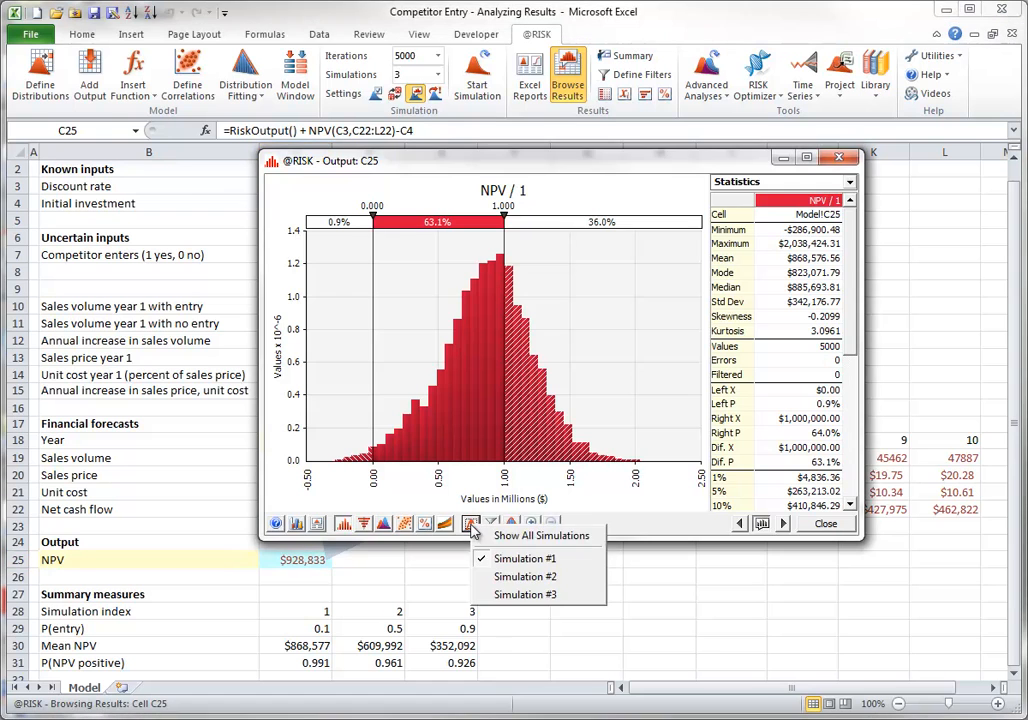
pyautogui.click(512, 576)
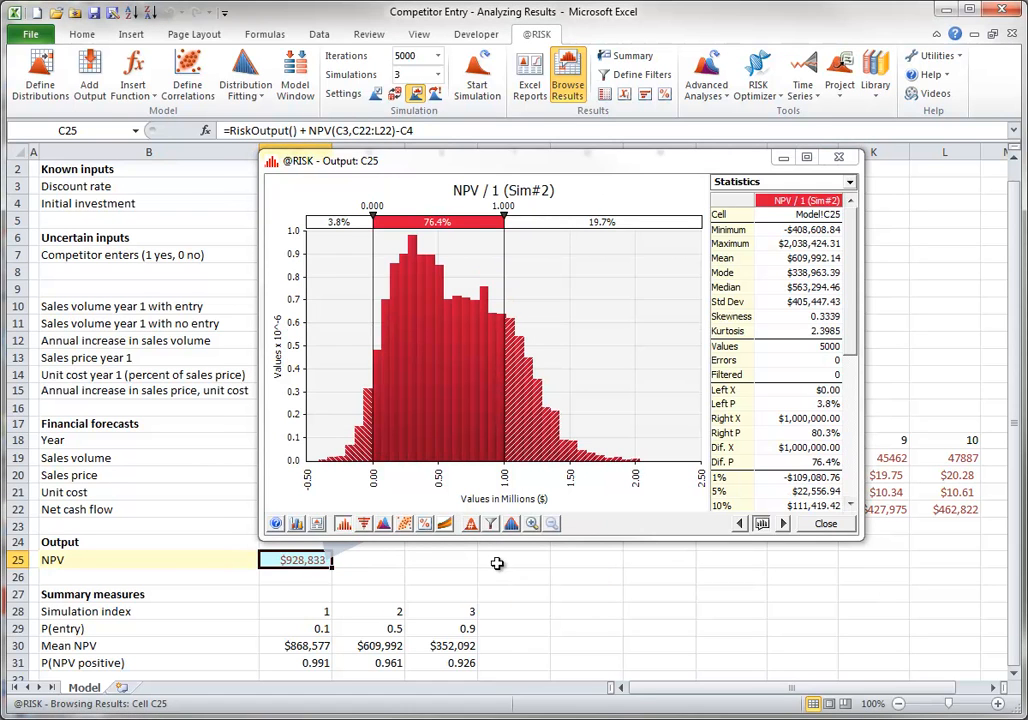
pyautogui.click(471, 525)
pyautogui.click(506, 590)
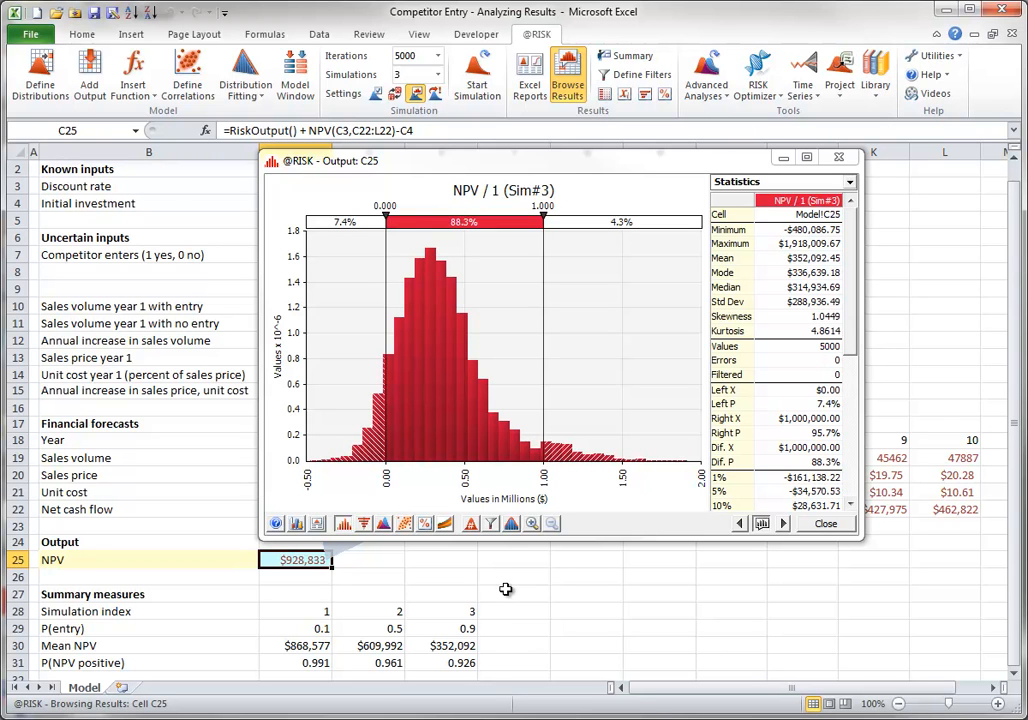
# View a summary trend graph of the net cash flow cells C22:L22 for Sim#1 only, and close it
pyautogui.click(445, 524)
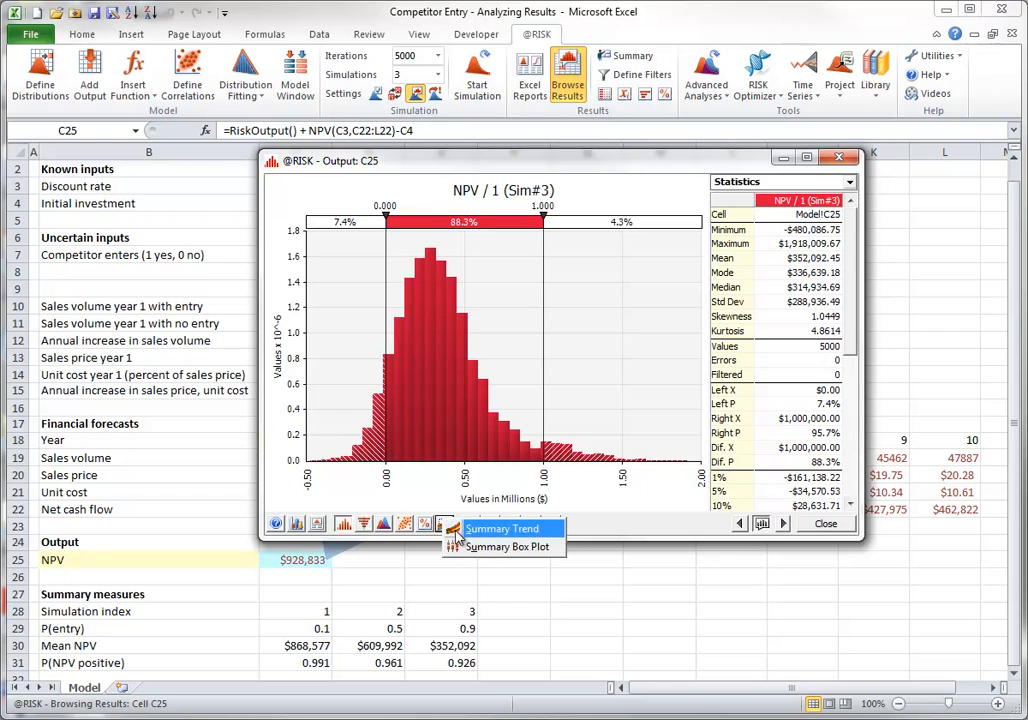
pyautogui.click(495, 533)
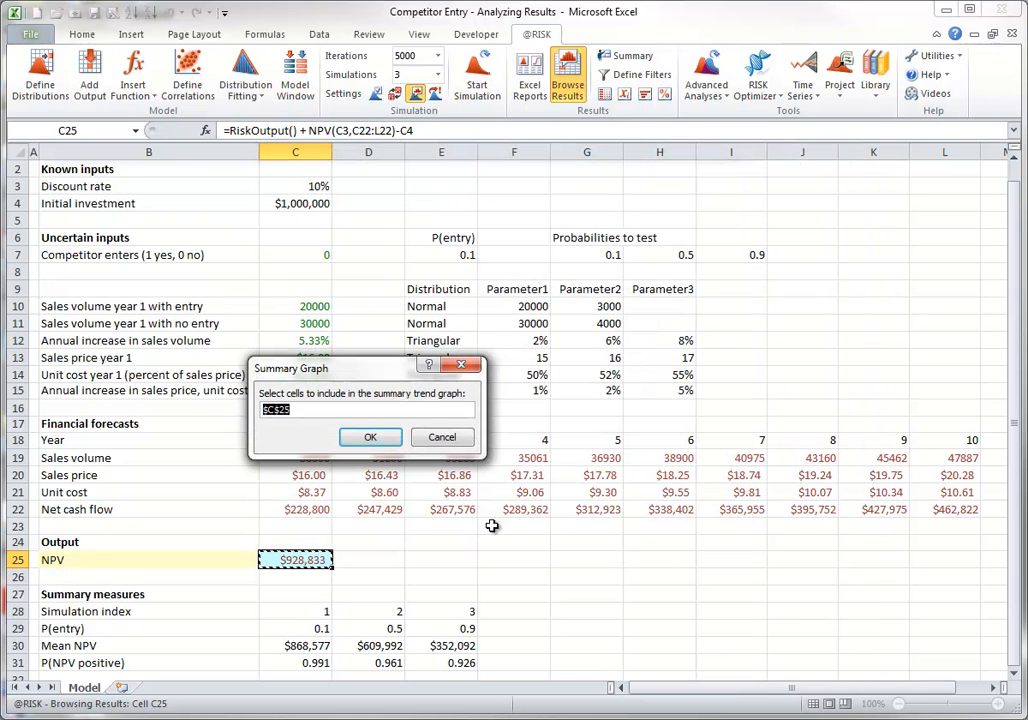
pyautogui.click(296, 510)
pyautogui.moveTo(290, 511); pyautogui.dragTo(945, 512)
pyautogui.click(371, 441)
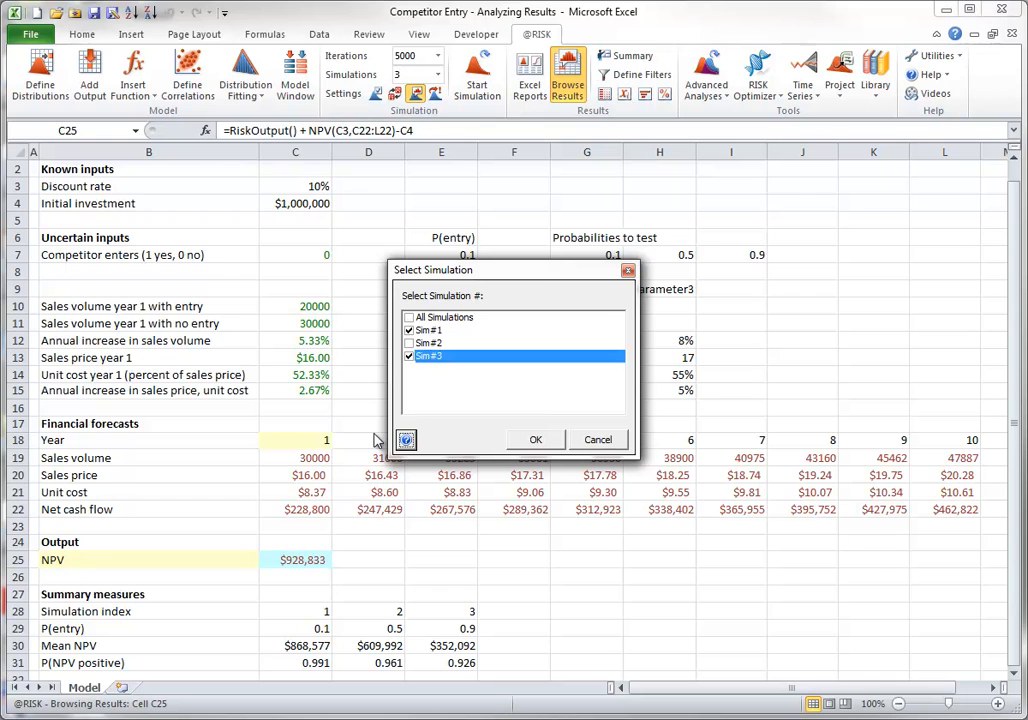
pyautogui.click(409, 356)
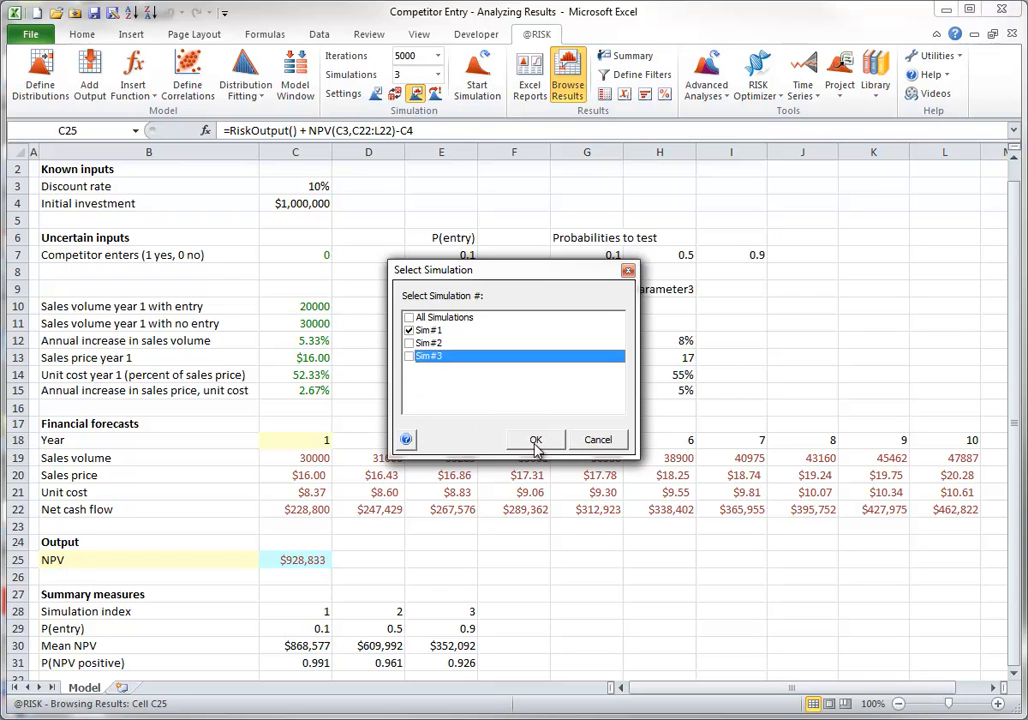
pyautogui.click(537, 441)
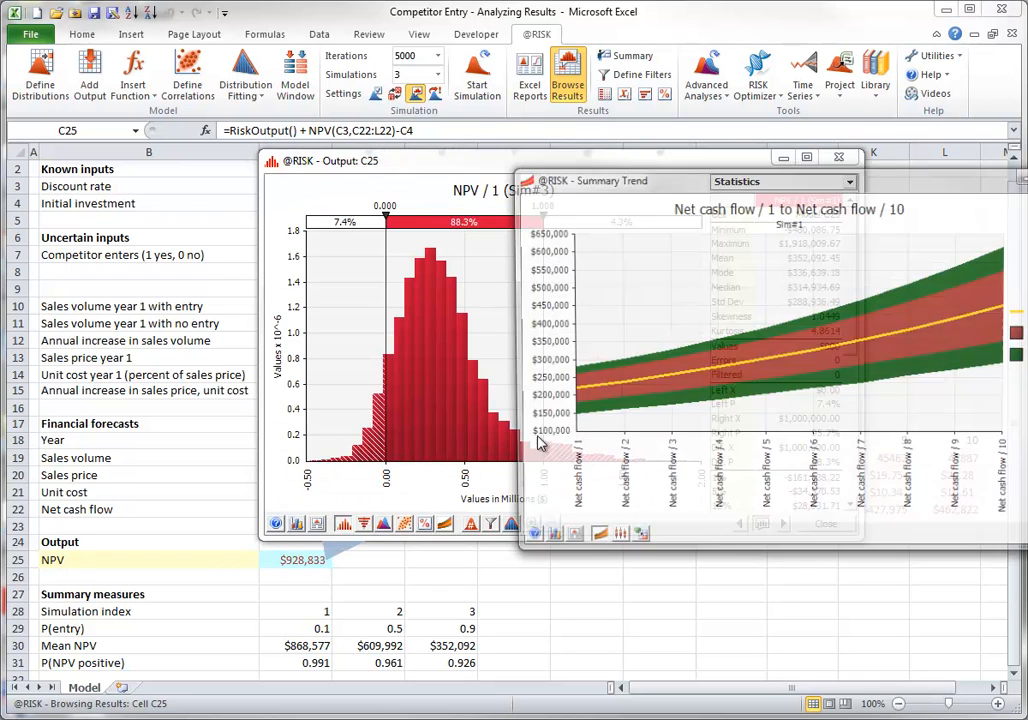
pyautogui.moveTo(826, 185); pyautogui.dragTo(531, 205)
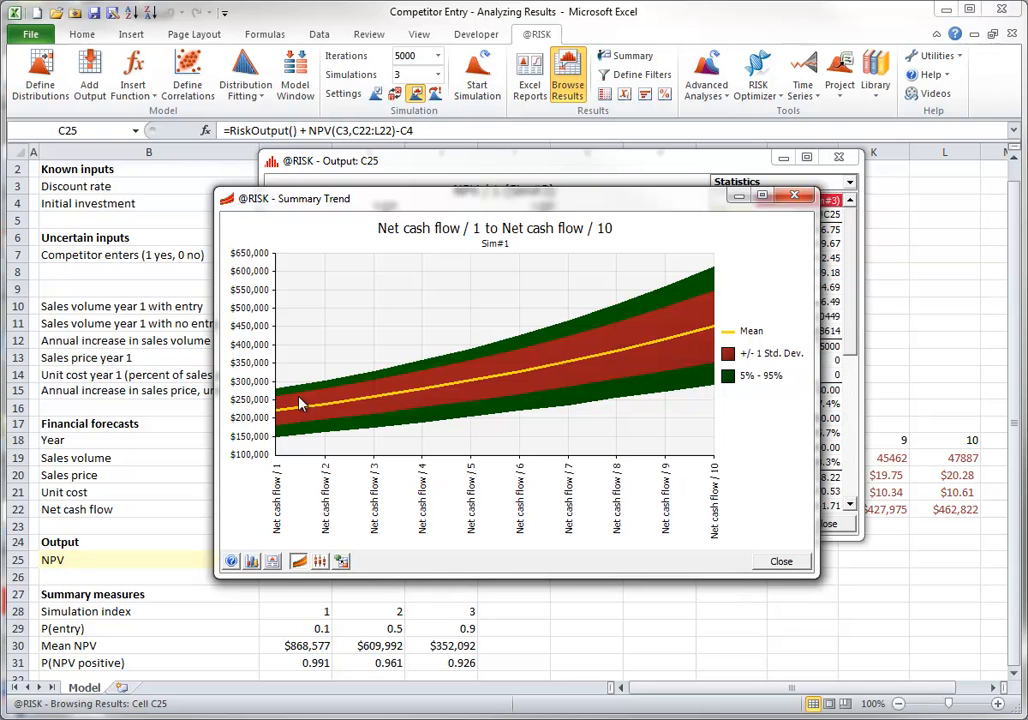
pyautogui.click(781, 561)
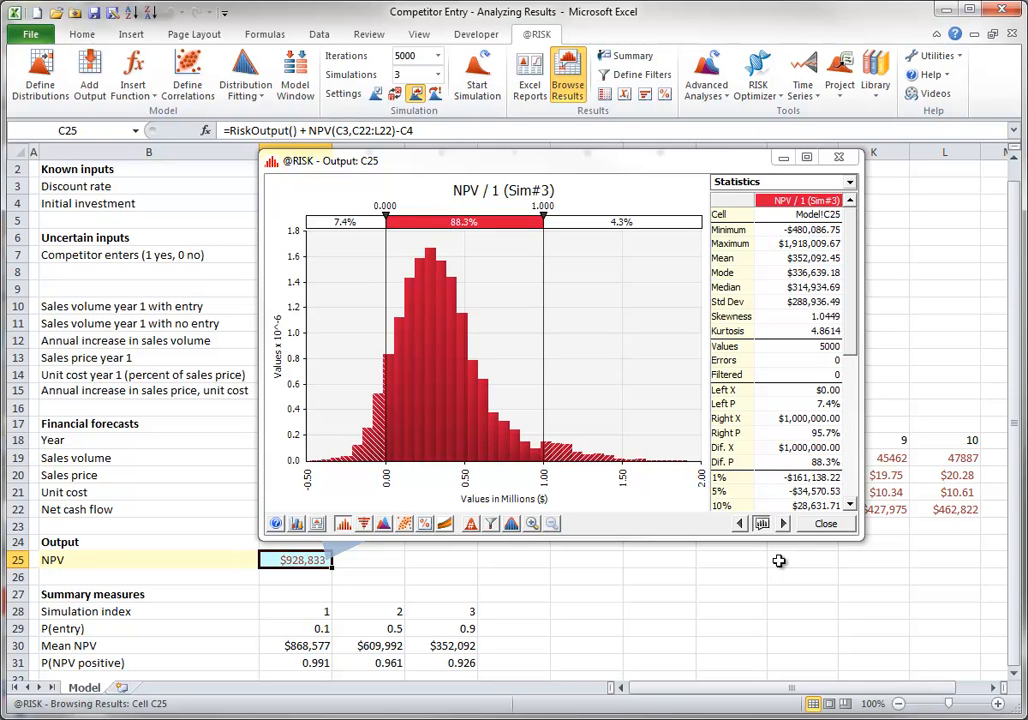
# Browse the simulated distributions of the year 9 net cash flow and the year 1 sales price, and end result browsing
pyautogui.click(882, 514)
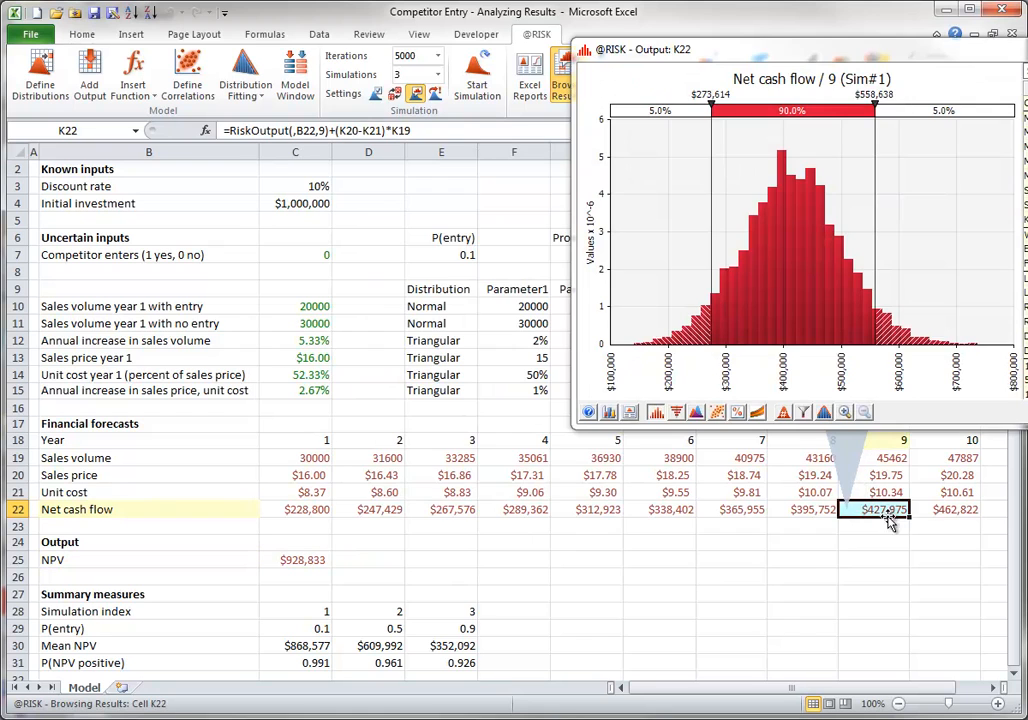
pyautogui.moveTo(720, 47); pyautogui.dragTo(710, 160)
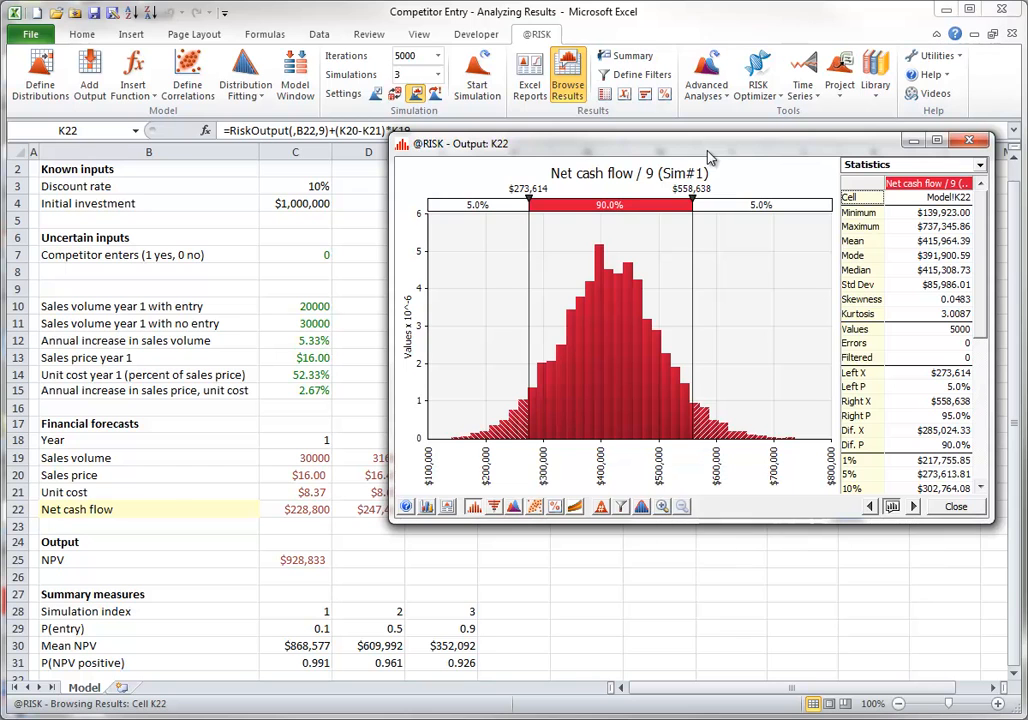
pyautogui.click(312, 358)
pyautogui.moveTo(682, 131); pyautogui.dragTo(634, 142)
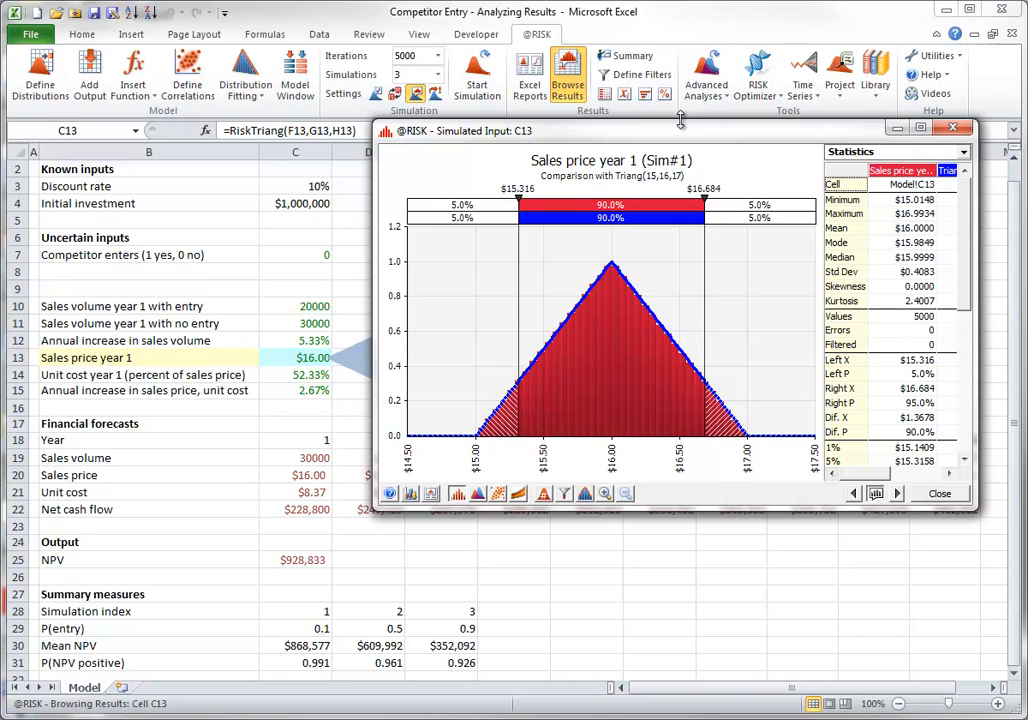
pyautogui.click(940, 493)
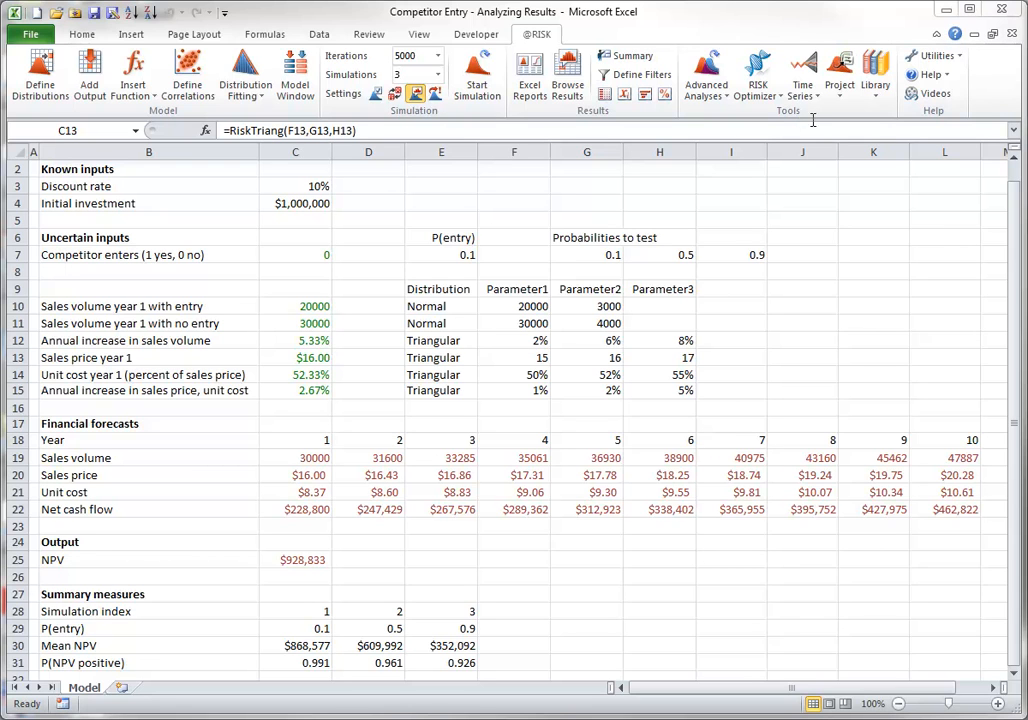
# Display the simulation results summary and examine which statistics columns its table offers, without applying any column change
pyautogui.click(643, 60)
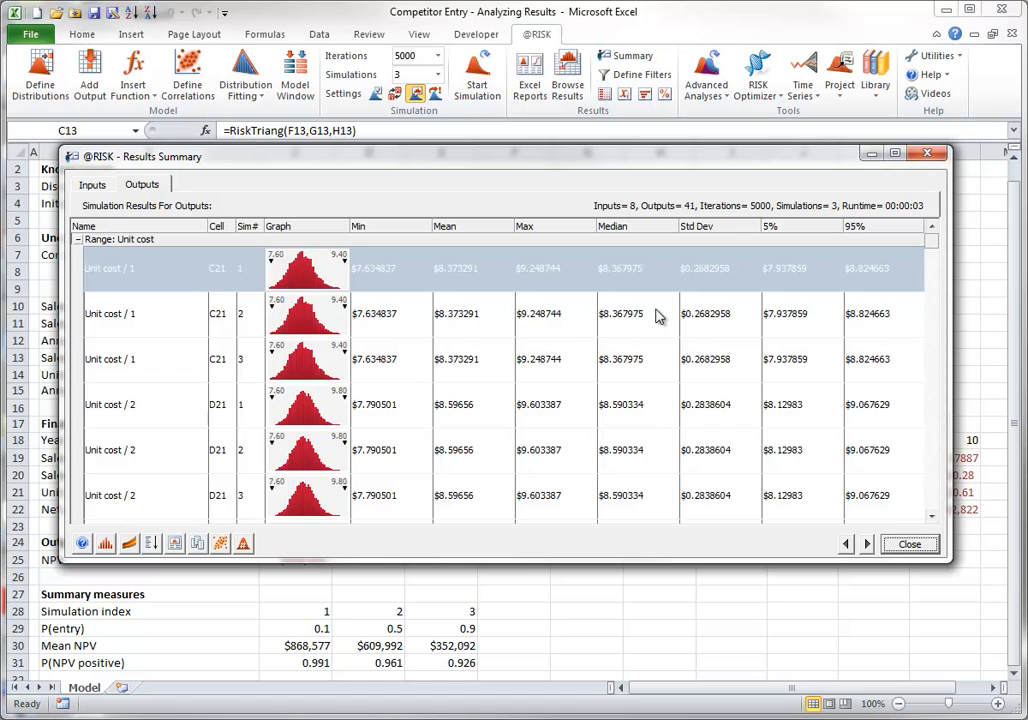
pyautogui.rightClick(666, 370)
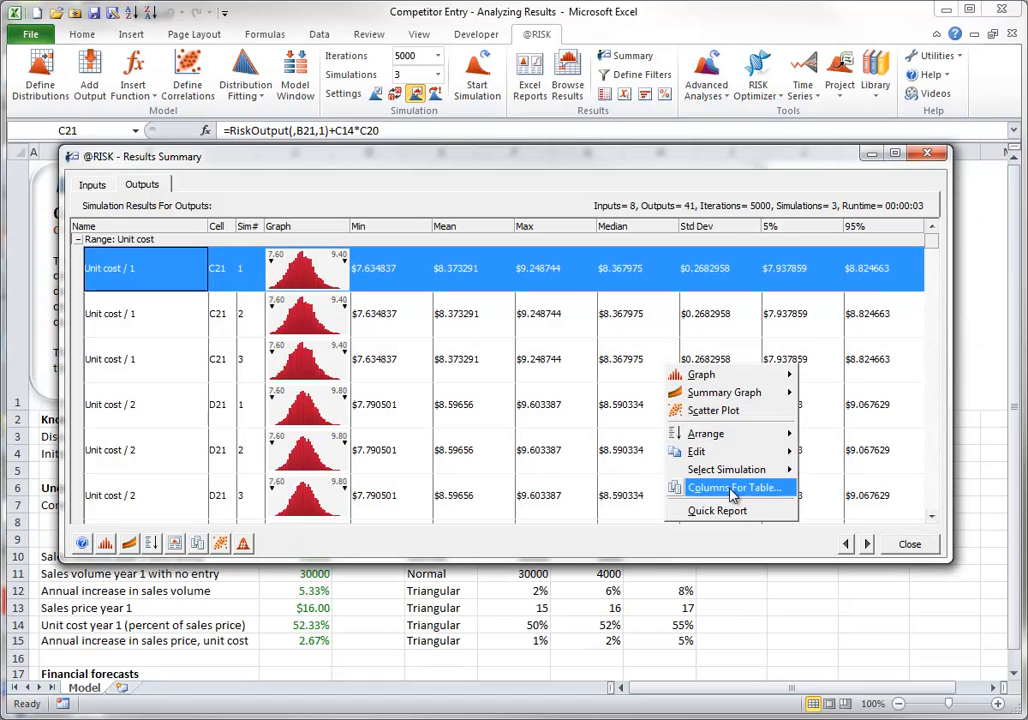
pyautogui.click(672, 486)
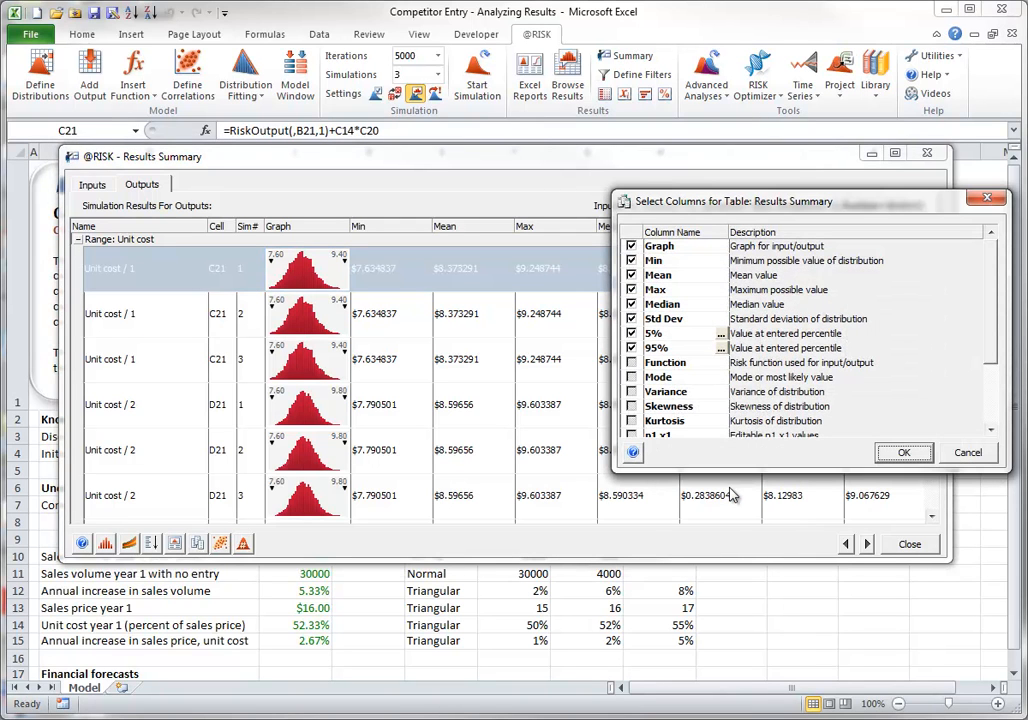
pyautogui.click(632, 318)
pyautogui.moveTo(988, 303); pyautogui.dragTo(989, 386)
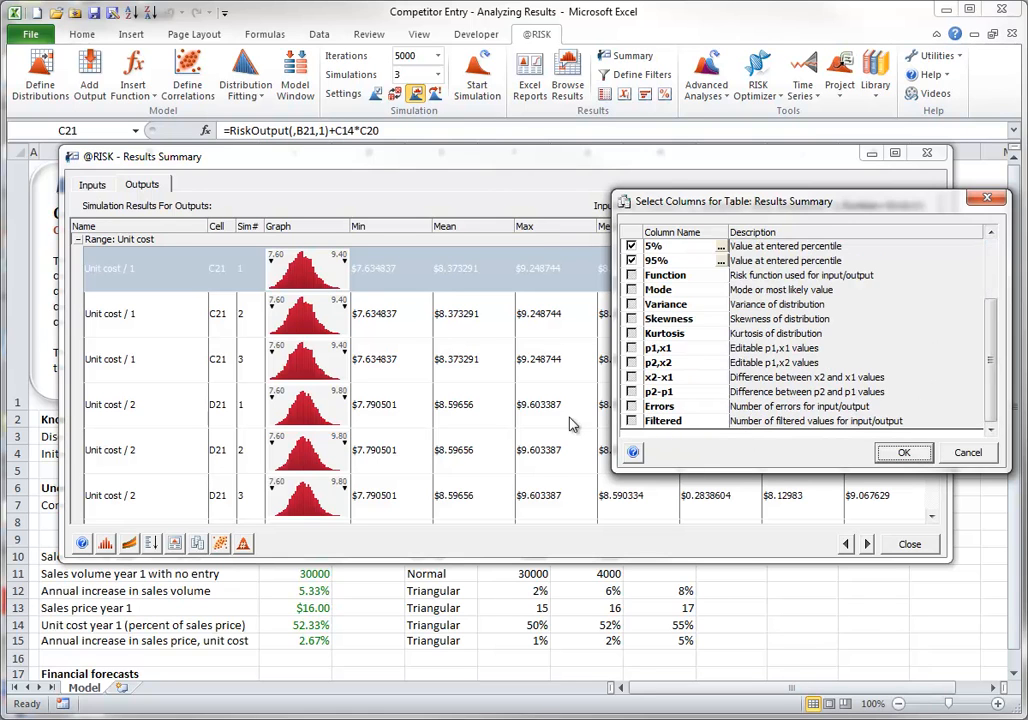
pyautogui.click(963, 453)
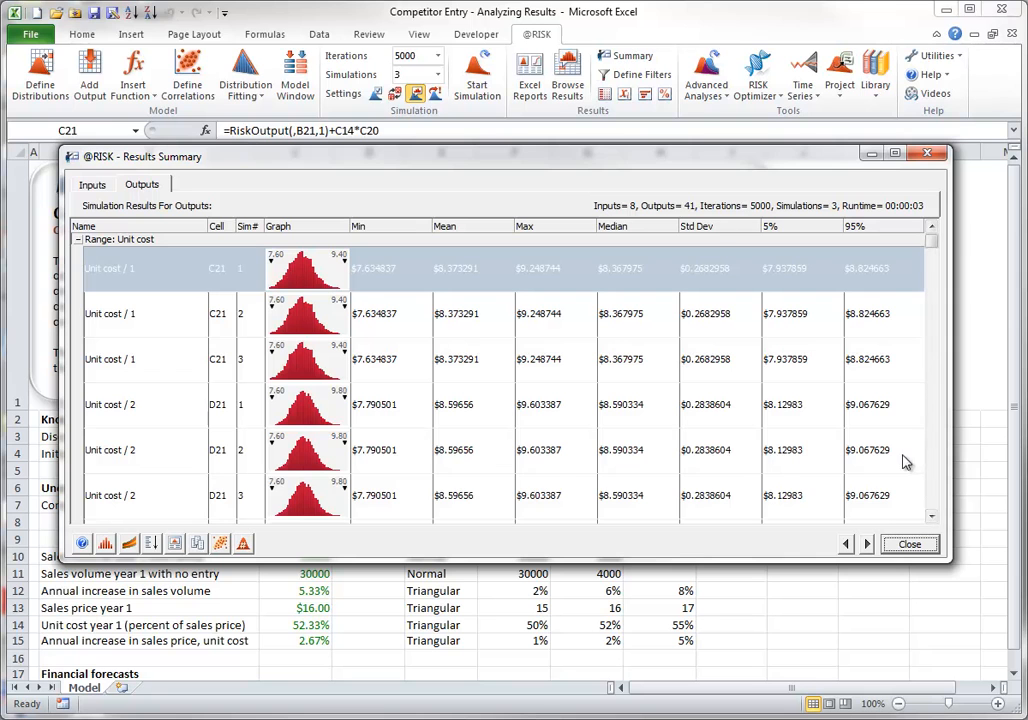
# View the full-size graph of Unit cost / 1 for simulation 2 from the results summary, and close both windows
pyautogui.click(298, 318)
pyautogui.click(707, 328)
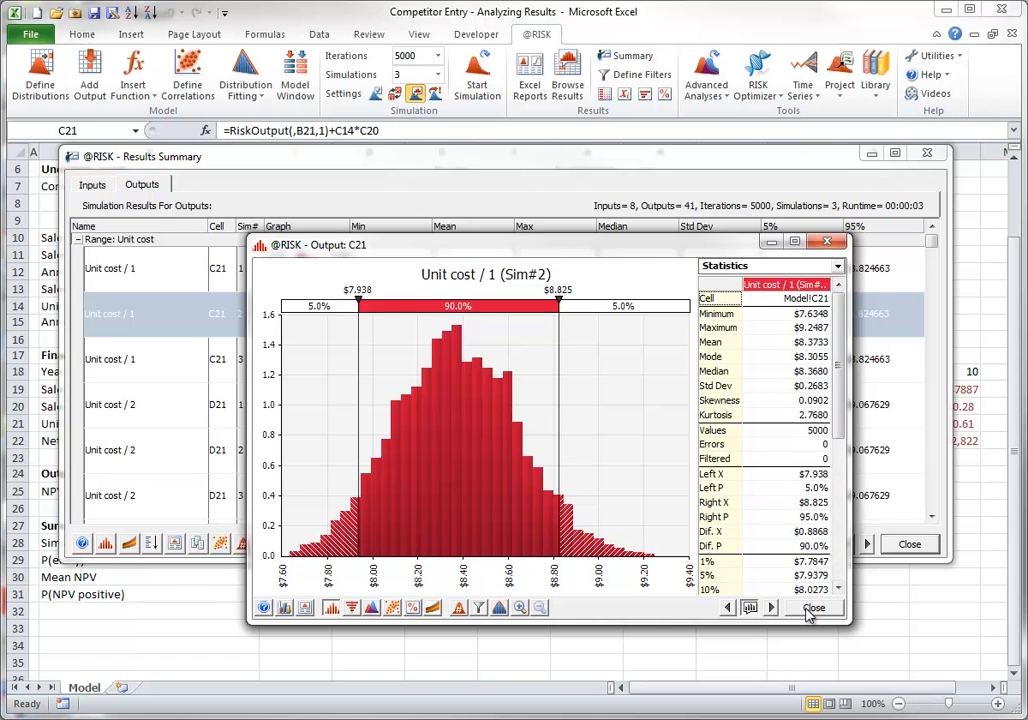
pyautogui.click(812, 609)
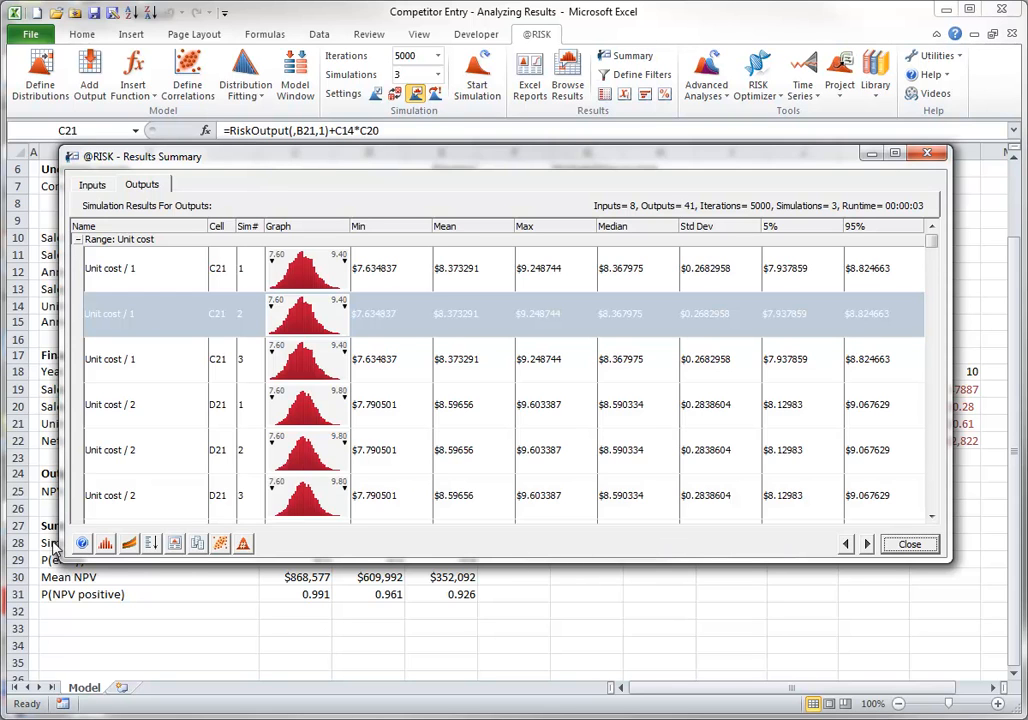
pyautogui.click(911, 545)
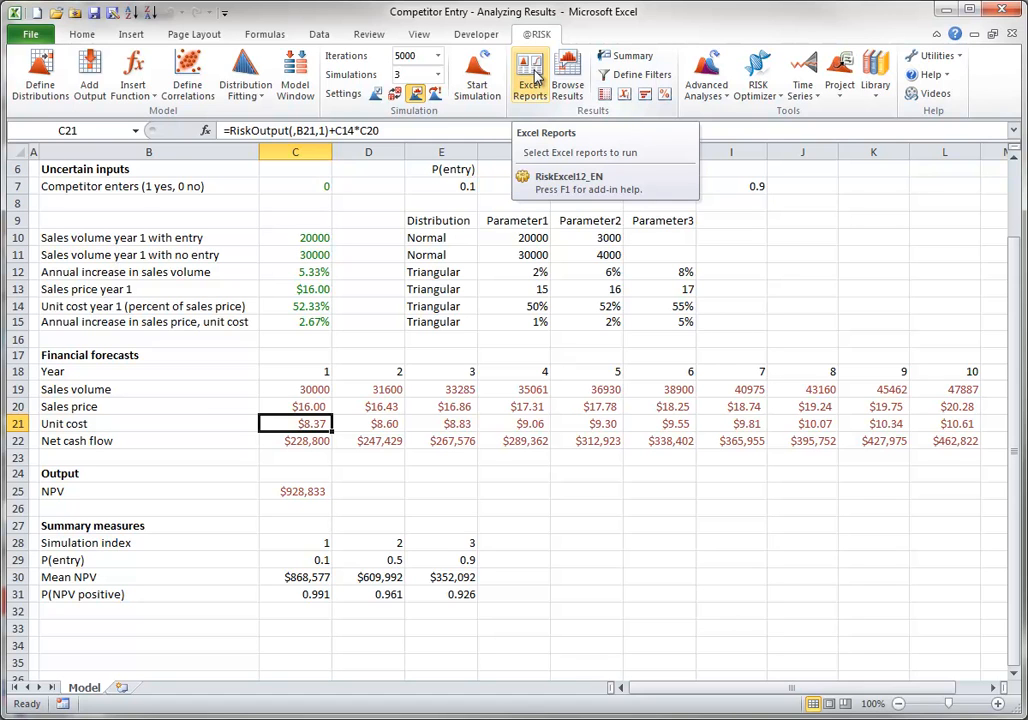
# Examine the report placement options in the application settings and the available Excel reports, without changing settings or generating a report
pyautogui.click(950, 56)
pyautogui.click(962, 76)
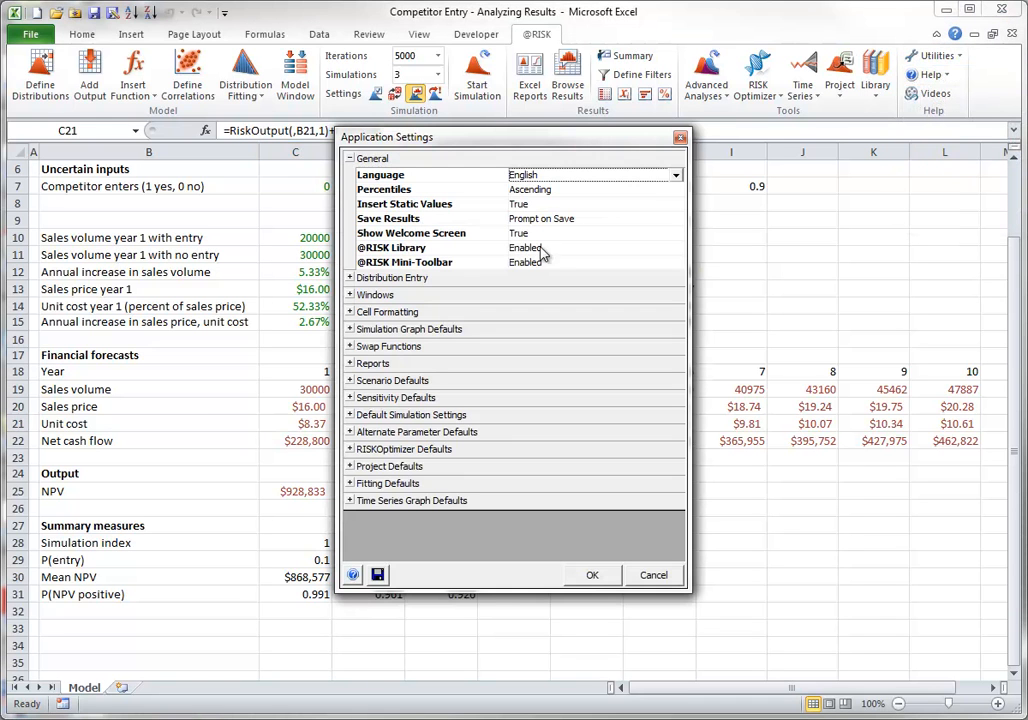
pyautogui.click(349, 364)
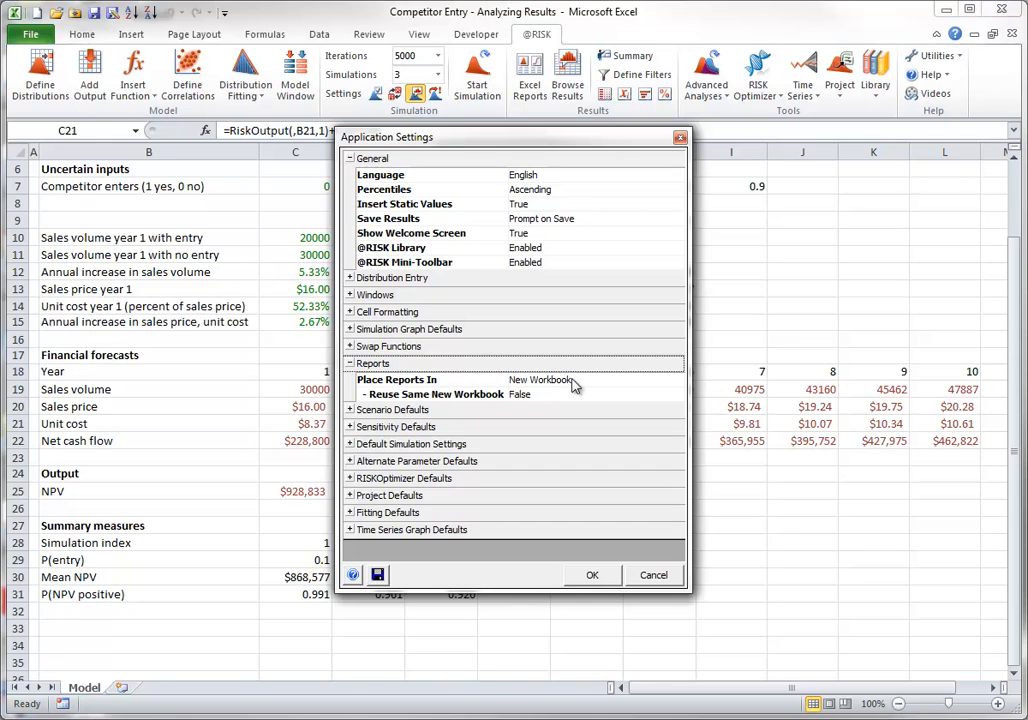
pyautogui.click(640, 381)
pyautogui.click(676, 384)
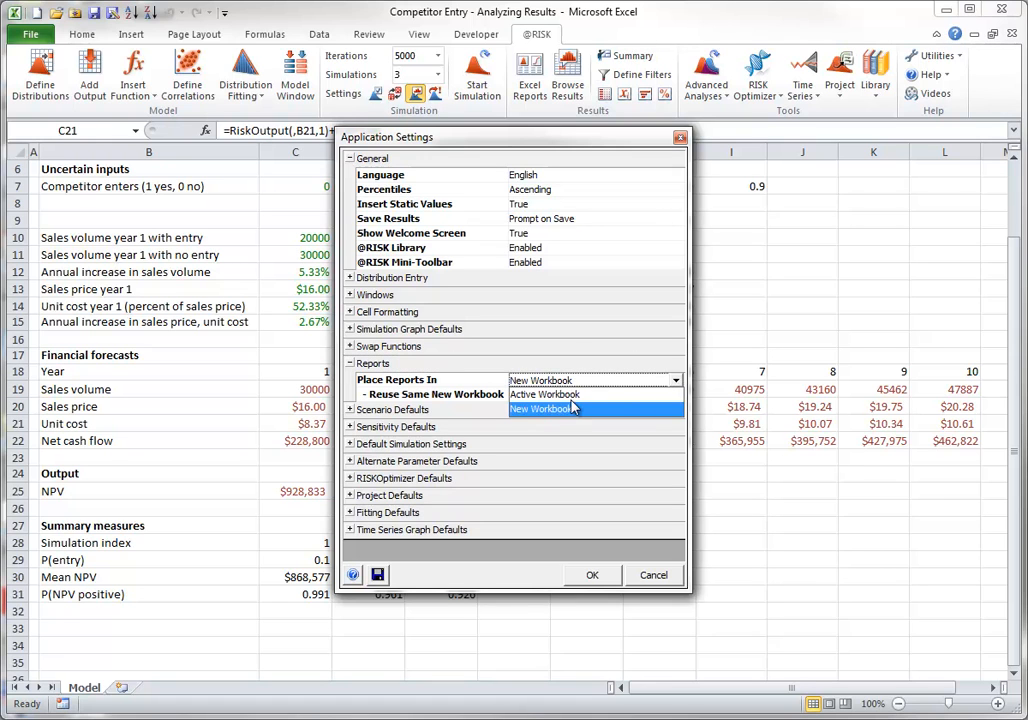
pyautogui.click(656, 578)
pyautogui.click(654, 579)
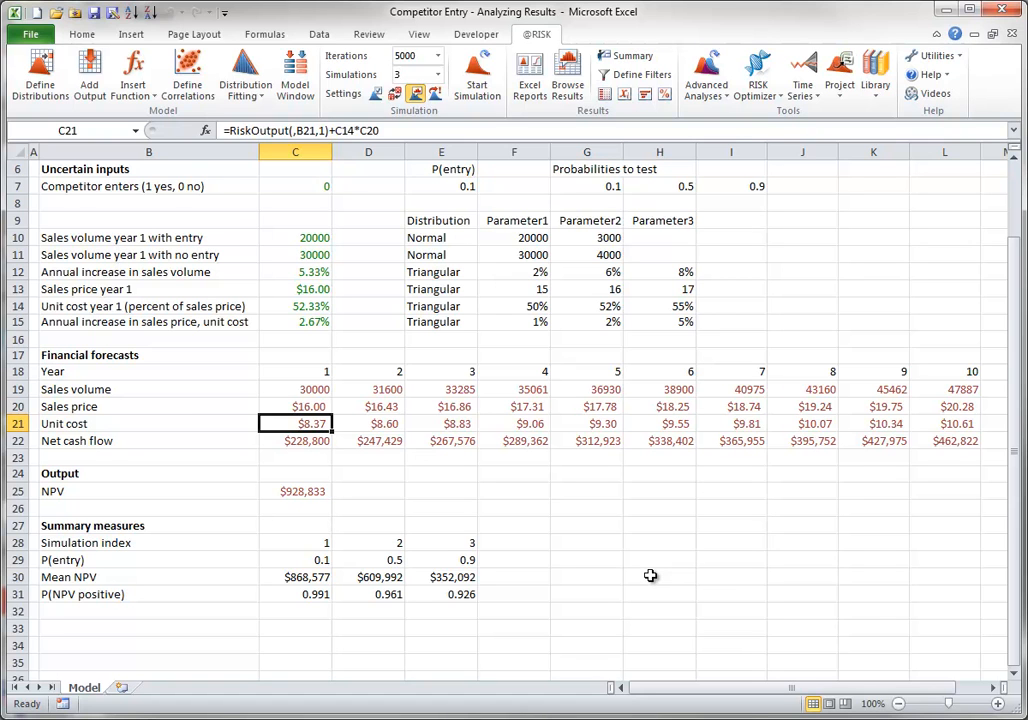
pyautogui.click(529, 77)
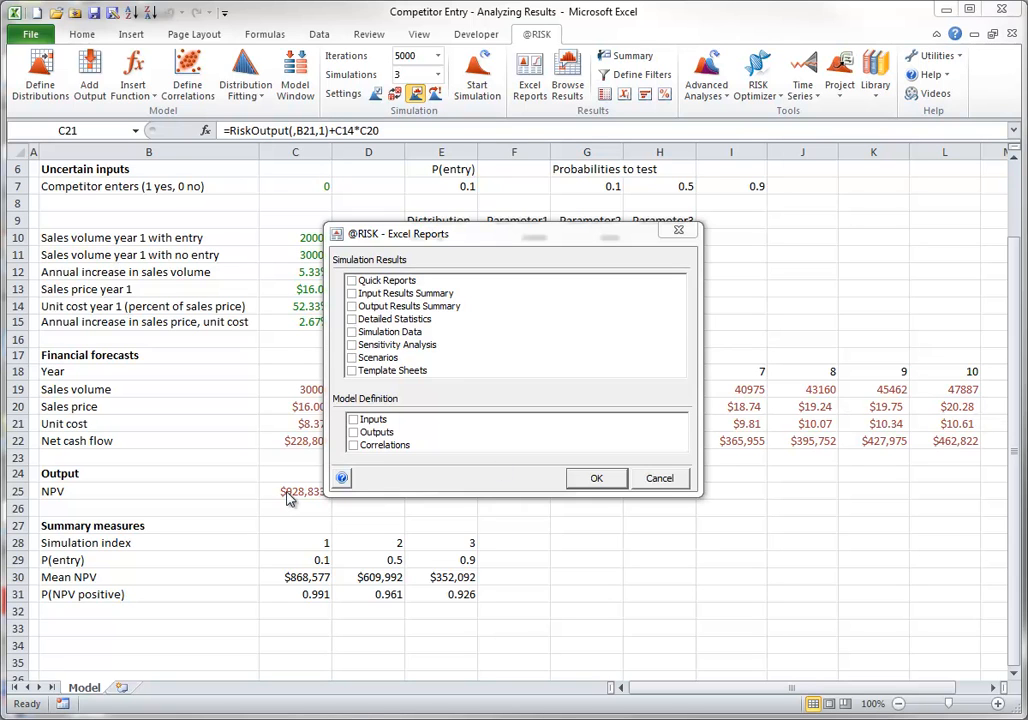
pyautogui.click(662, 478)
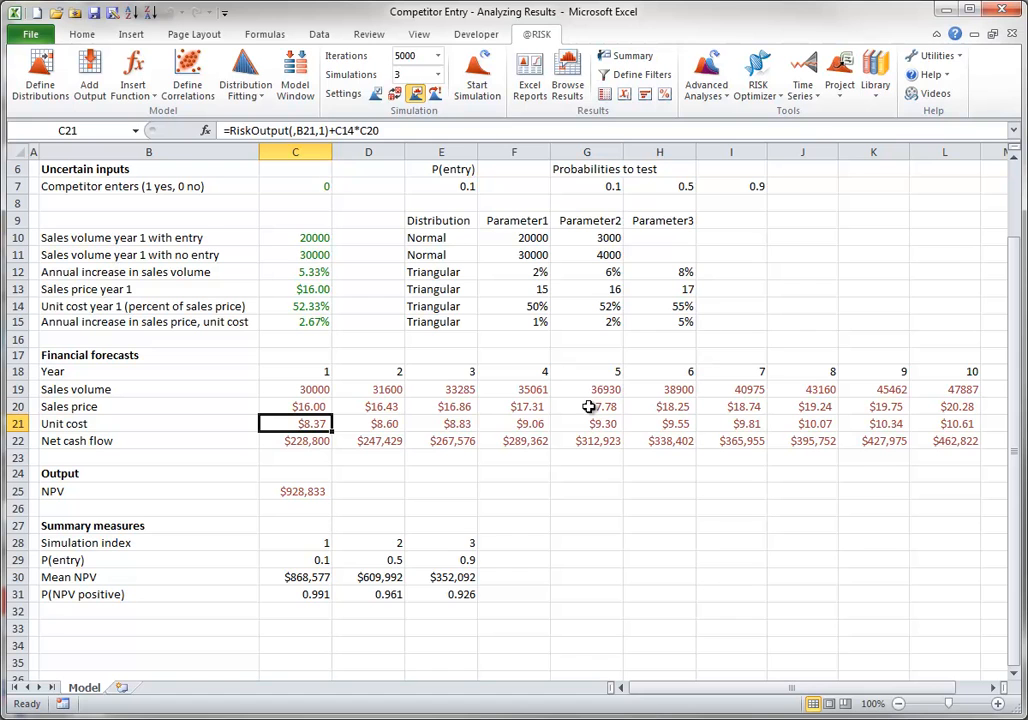
# Remove the output functions of the Unit cost range, cells C21:L21, from the model's outputs
pyautogui.click(296, 72)
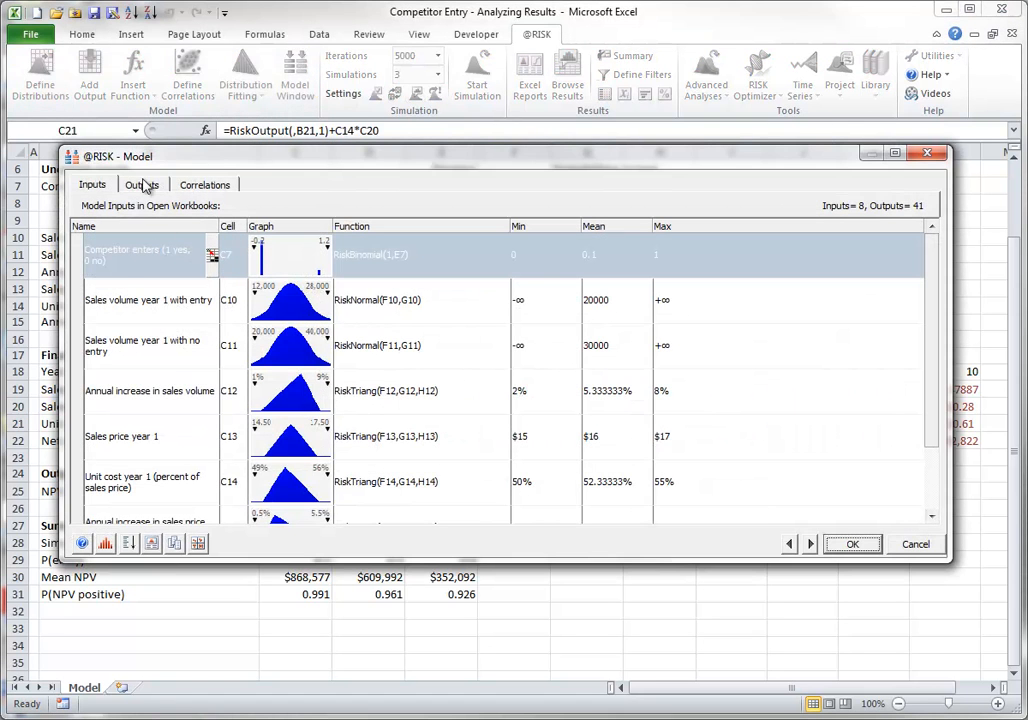
pyautogui.click(148, 188)
pyautogui.click(142, 241)
pyautogui.rightClick(143, 243)
pyautogui.click(170, 251)
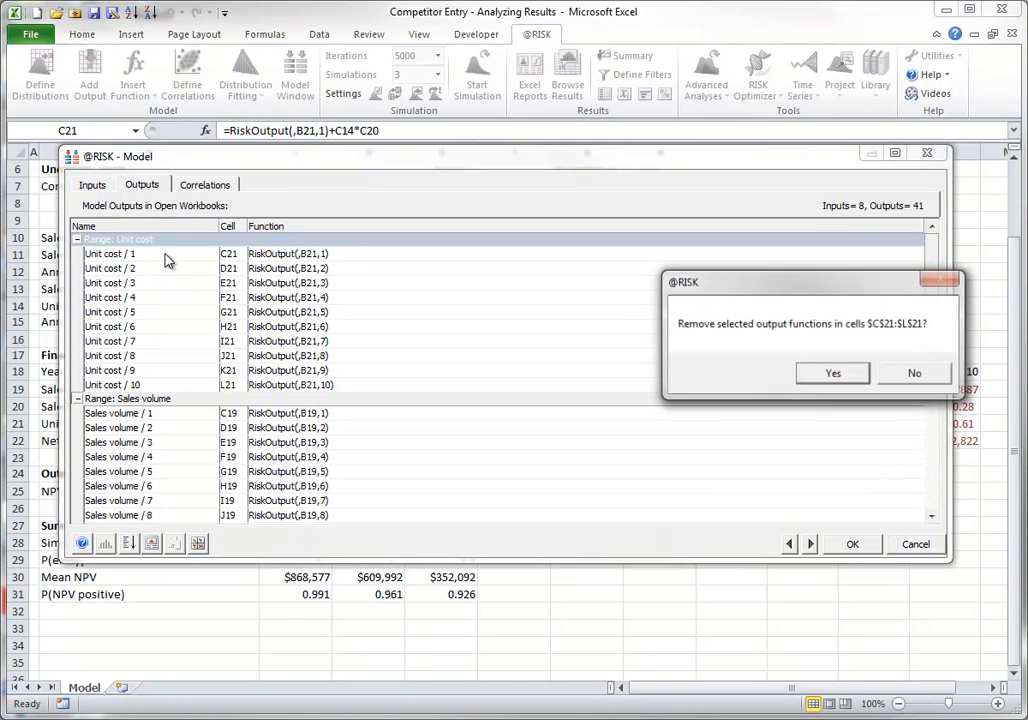
pyautogui.click(805, 372)
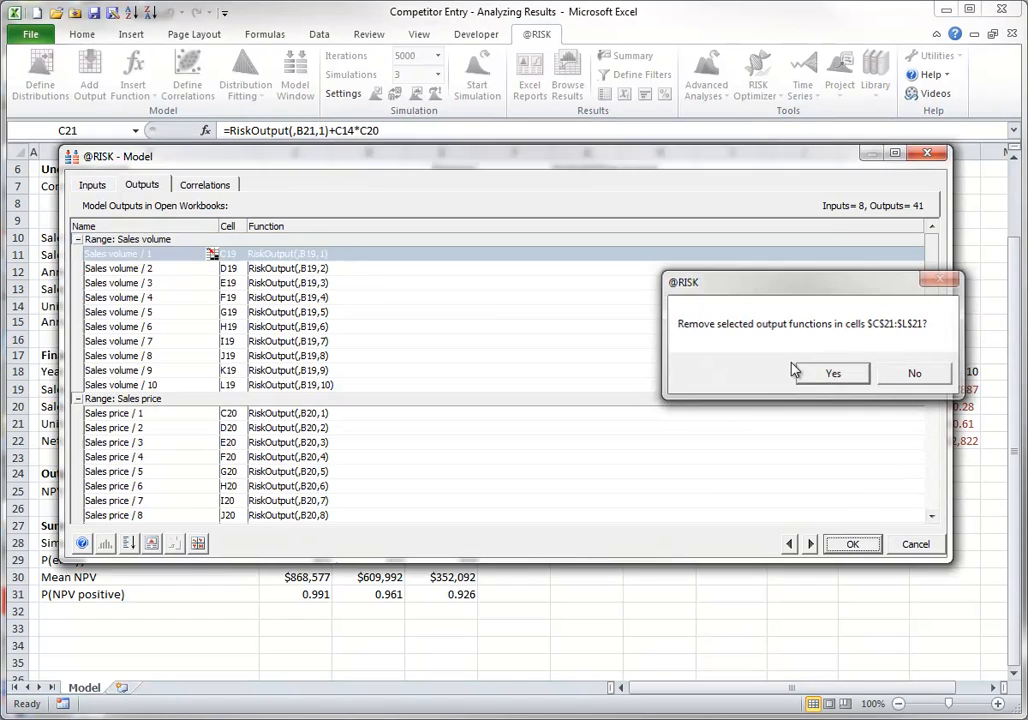
# Remove the output functions of the Sales volume range C19:L19 and the Sales price range C20:L20
pyautogui.click(168, 242)
pyautogui.rightClick(172, 242)
pyautogui.click(192, 255)
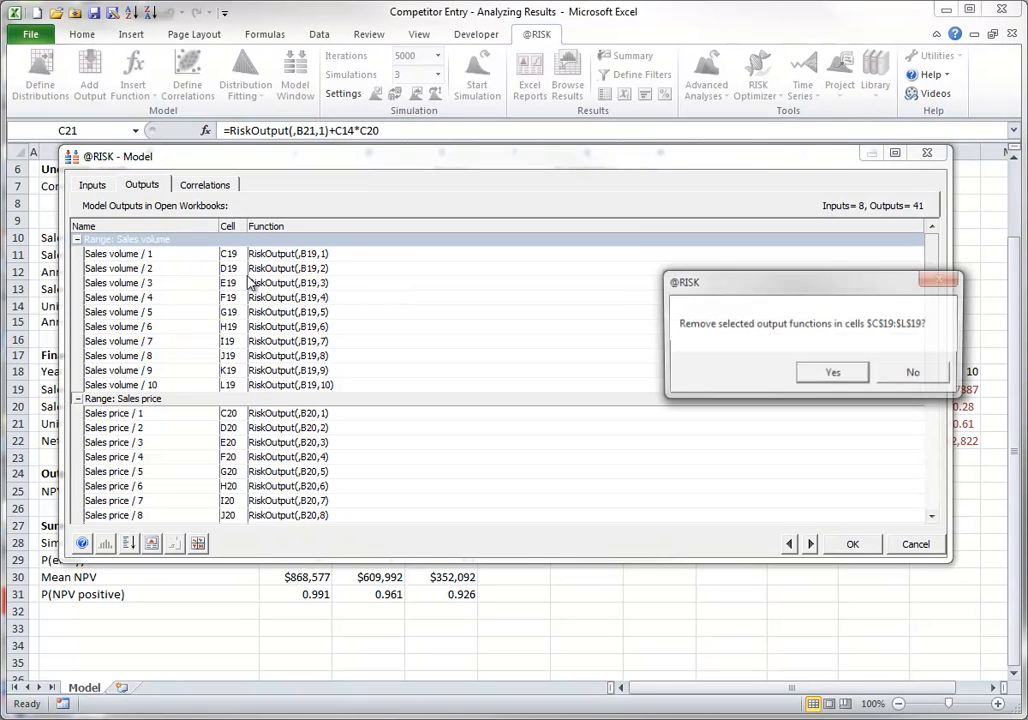
pyautogui.click(831, 377)
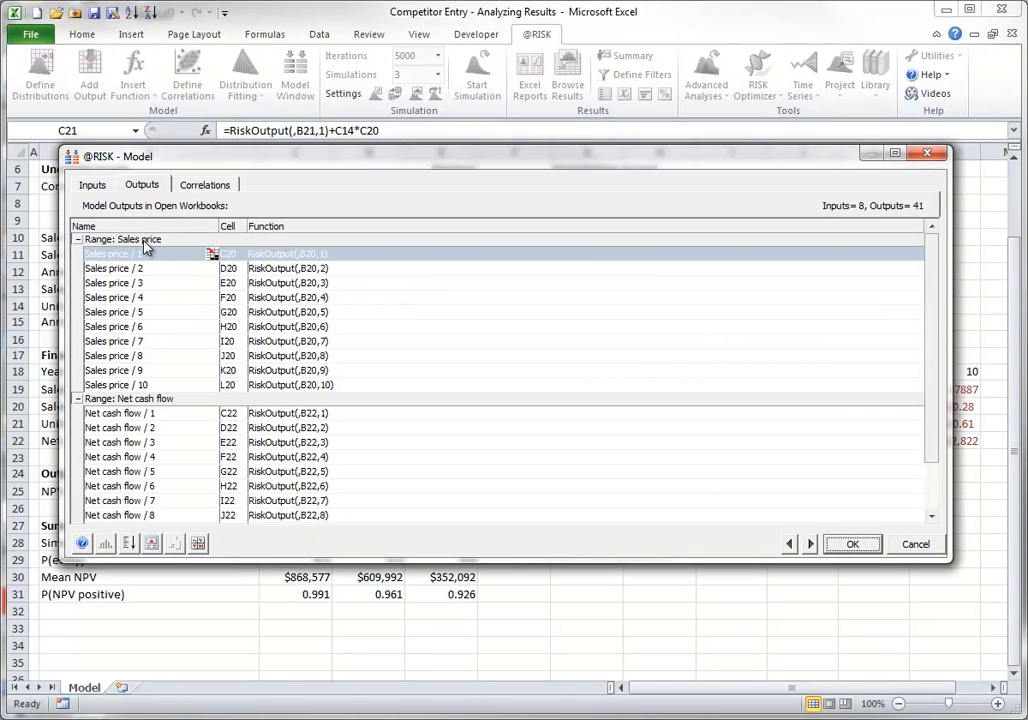
pyautogui.click(145, 242)
pyautogui.rightClick(145, 247)
pyautogui.click(175, 254)
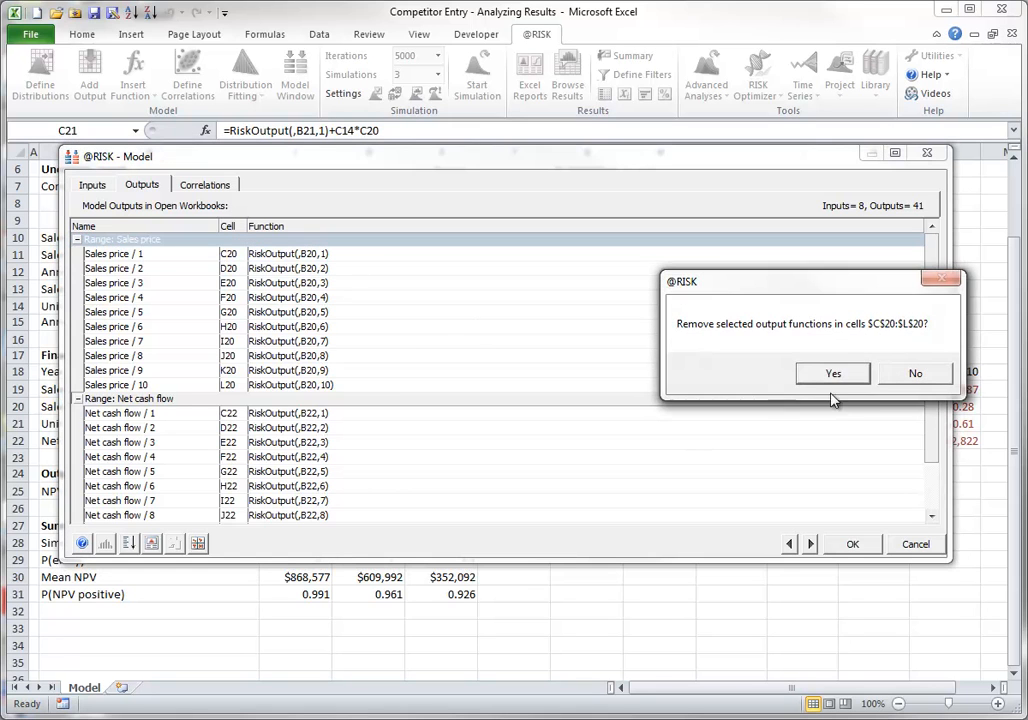
pyautogui.click(800, 372)
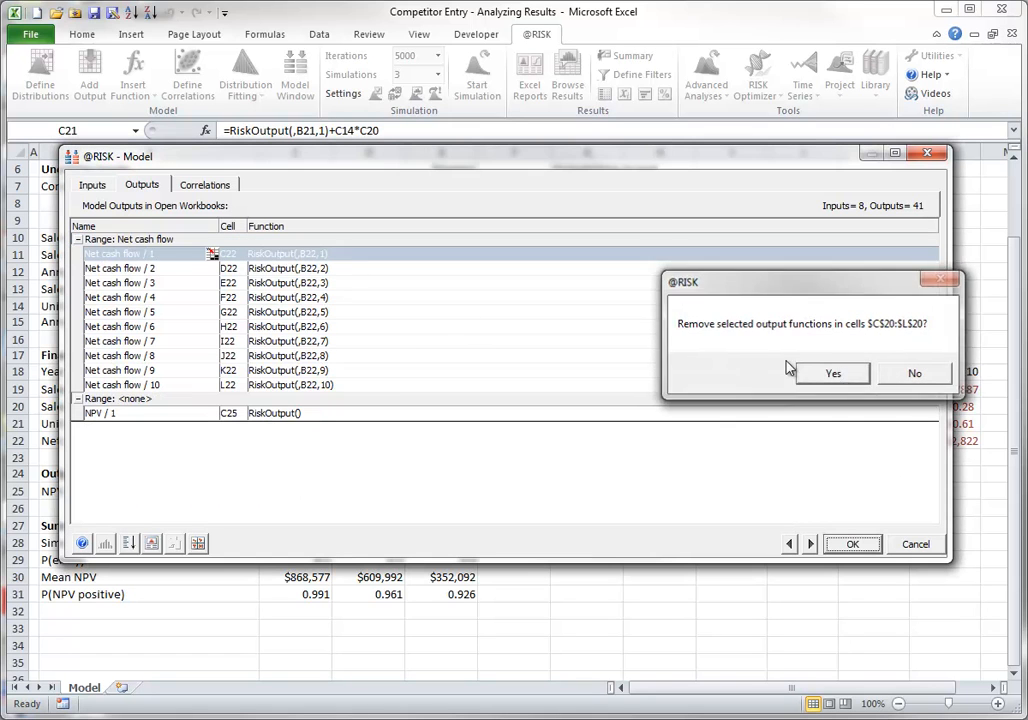
# Remove the output functions of the Net cash flow range C22:L22 and apply the changes to the model
pyautogui.click(149, 240)
pyautogui.rightClick(150, 242)
pyautogui.click(182, 249)
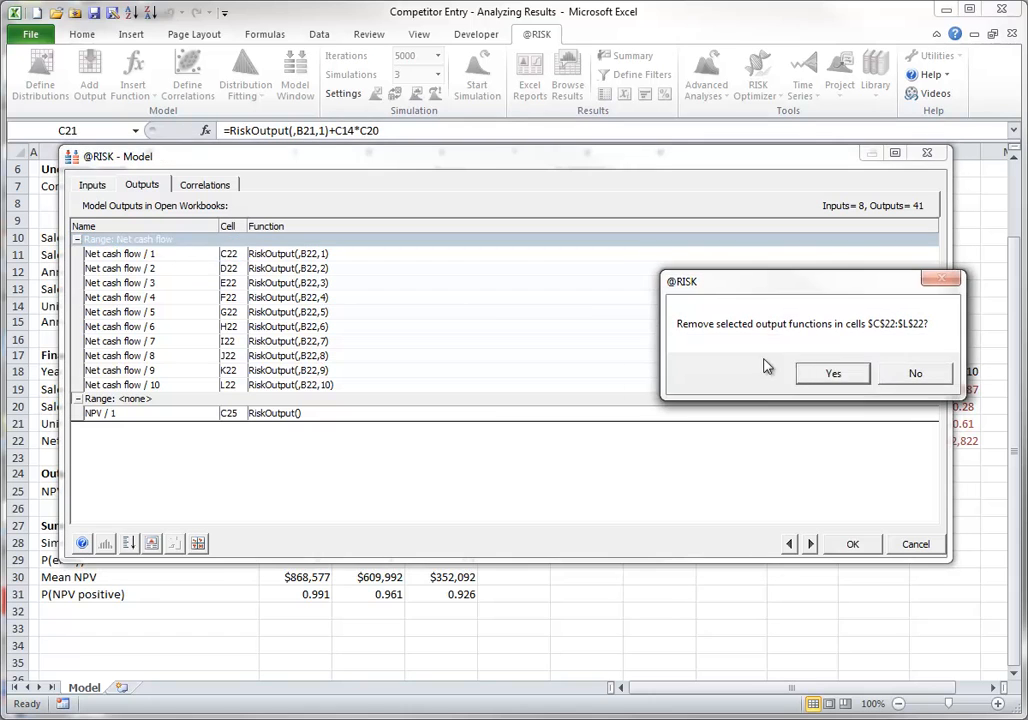
pyautogui.click(835, 374)
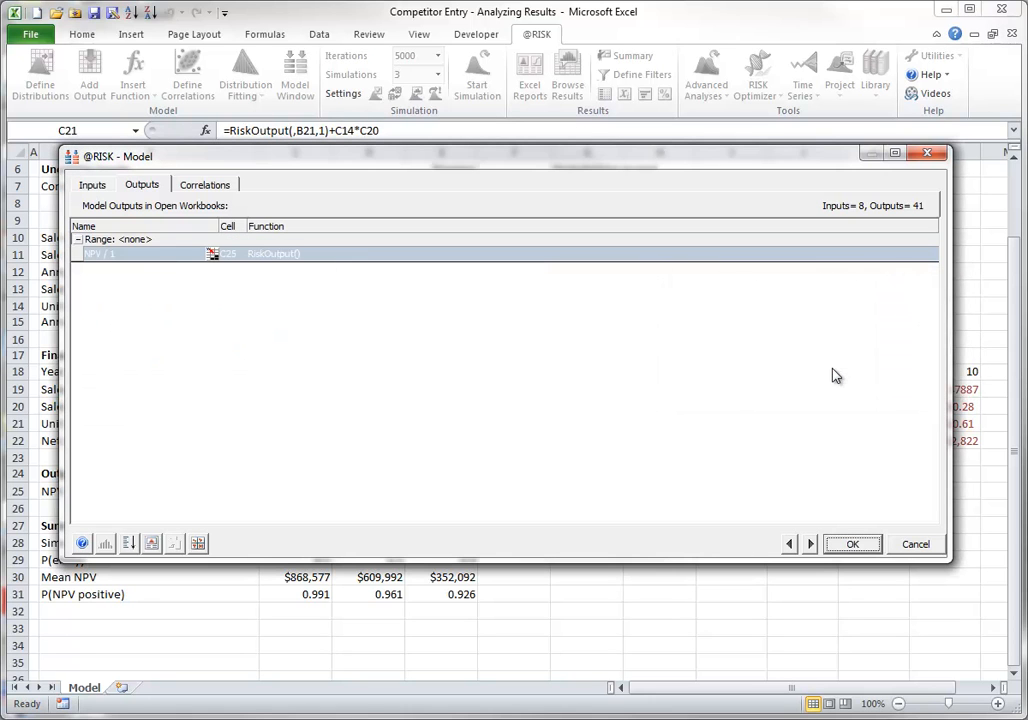
pyautogui.click(853, 544)
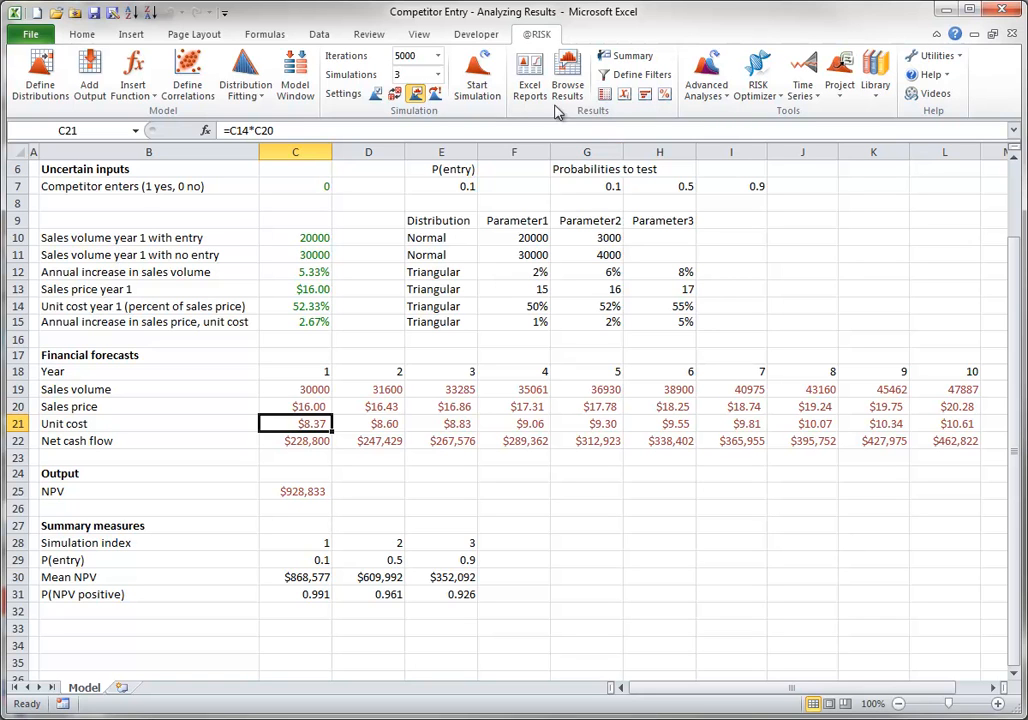
# Rerun the simulation with NPV as the only output, close its graph, and generate and review the Quick Reports in Excel
pyautogui.click(479, 72)
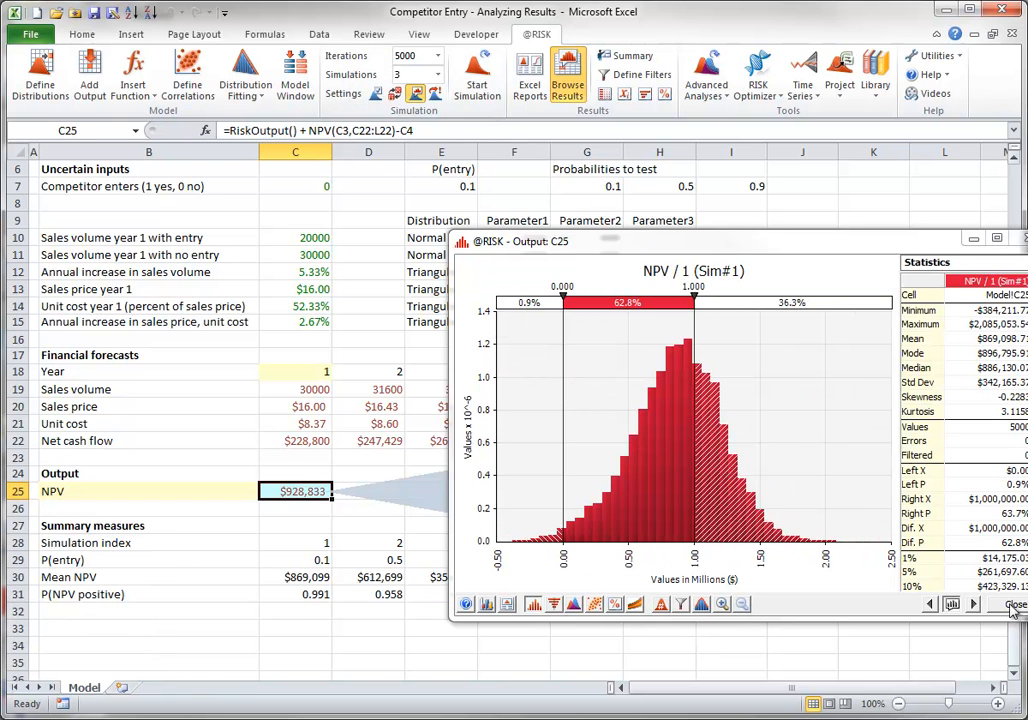
pyautogui.click(1012, 668)
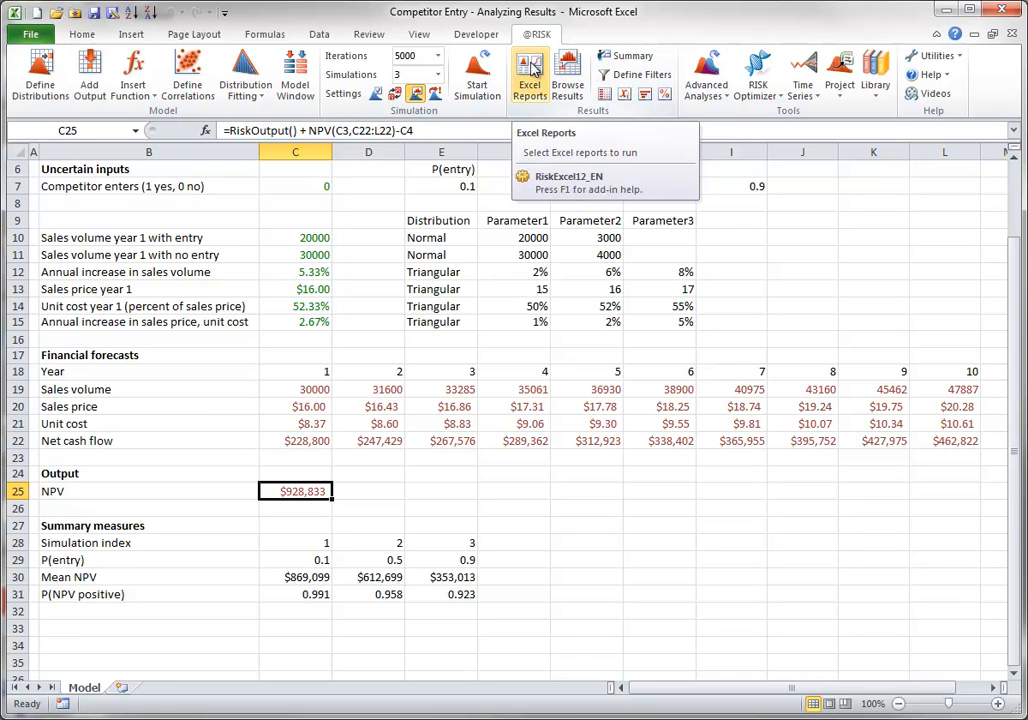
pyautogui.click(533, 67)
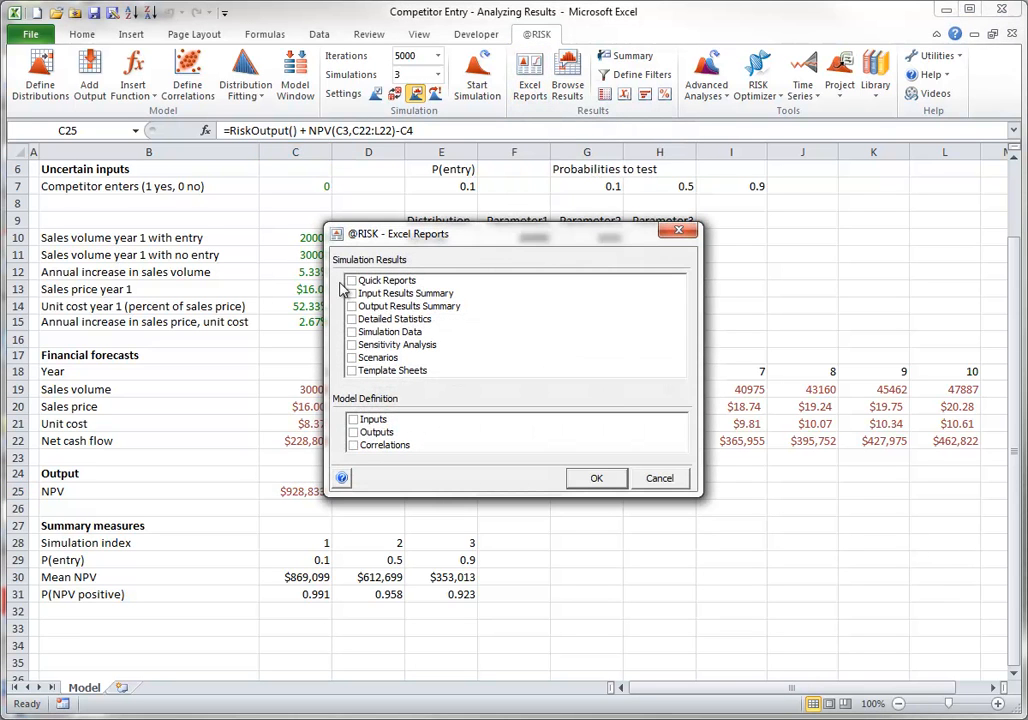
pyautogui.click(352, 281)
pyautogui.click(594, 477)
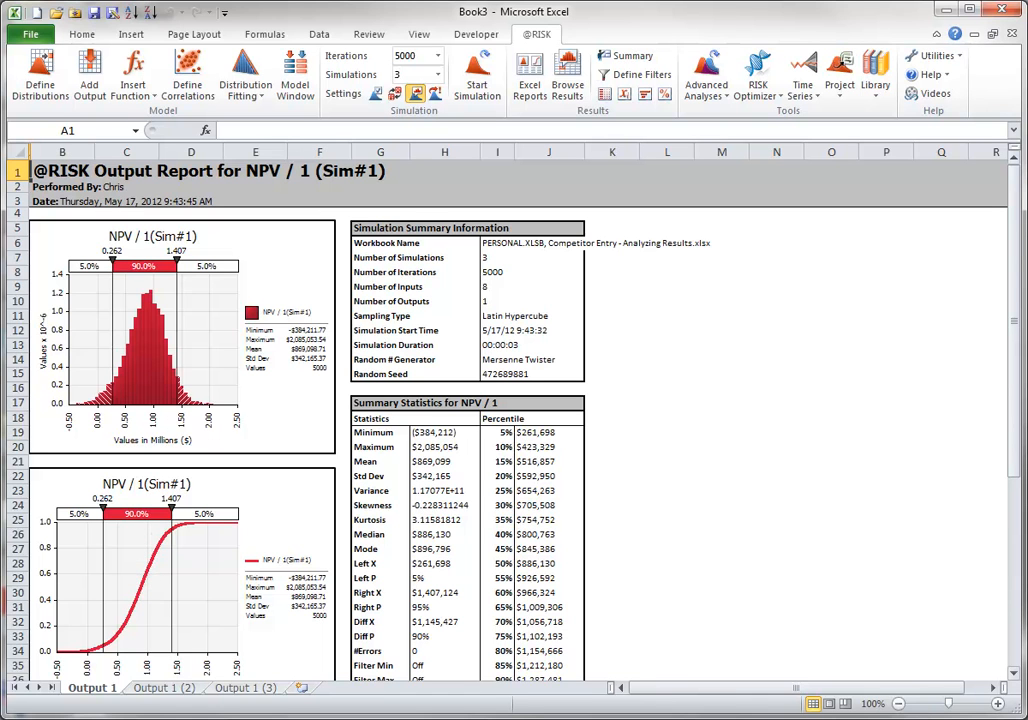
pyautogui.moveTo(1019, 328); pyautogui.dragTo(1004, 528)
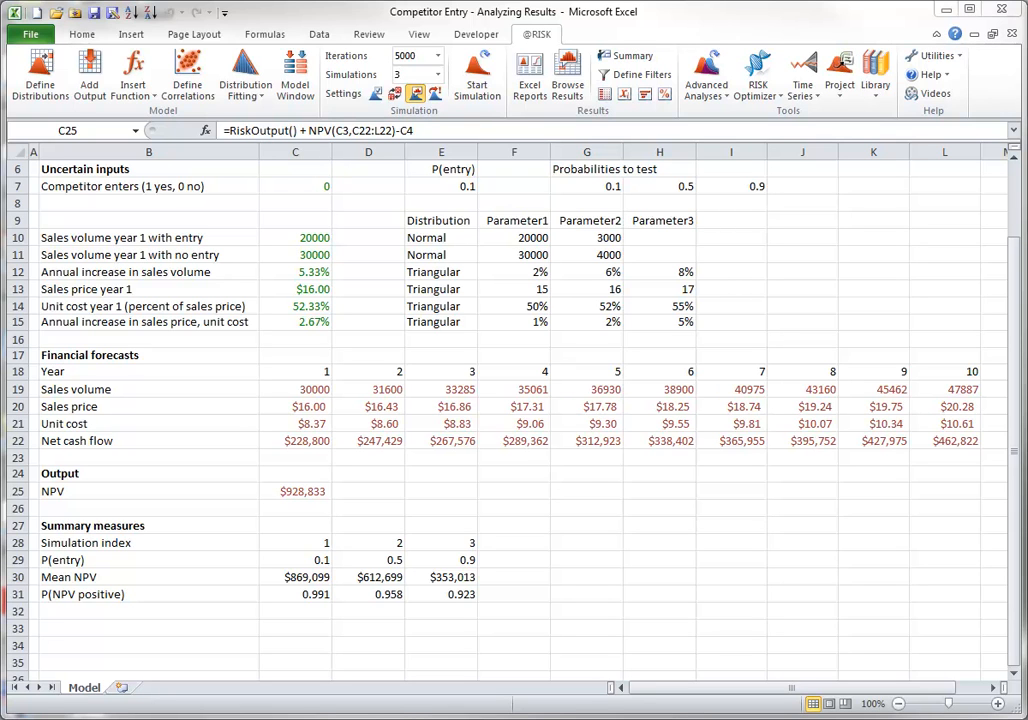
# Look at the statistic function categories available for insertion, including Simulation Result, without inserting a function
pyautogui.click(134, 90)
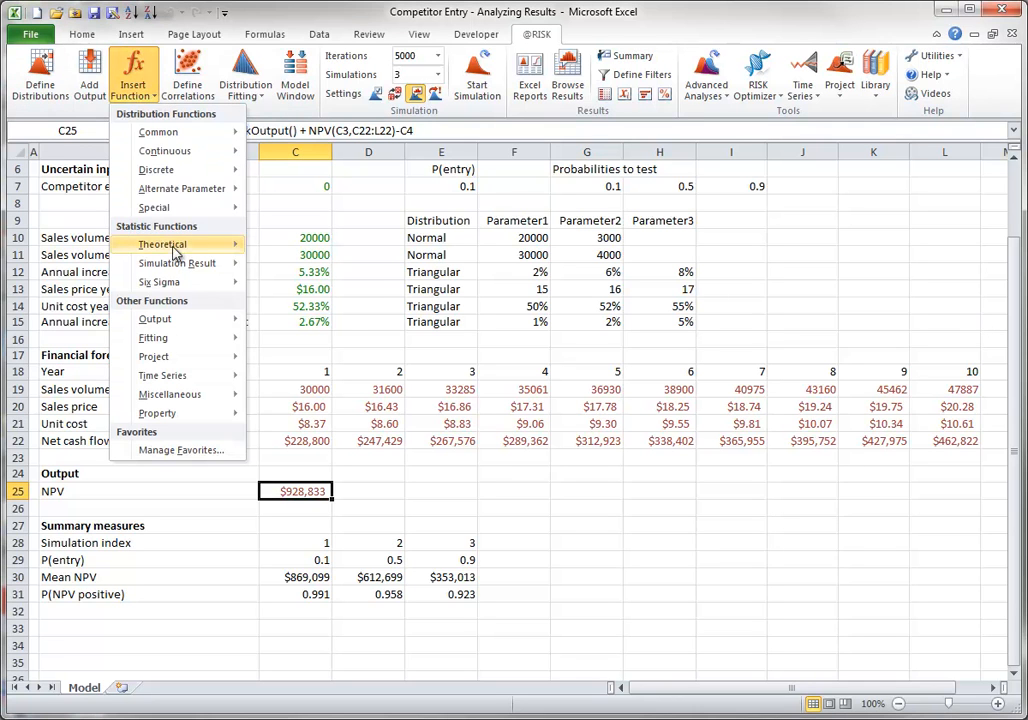
pyautogui.moveTo(177, 265)
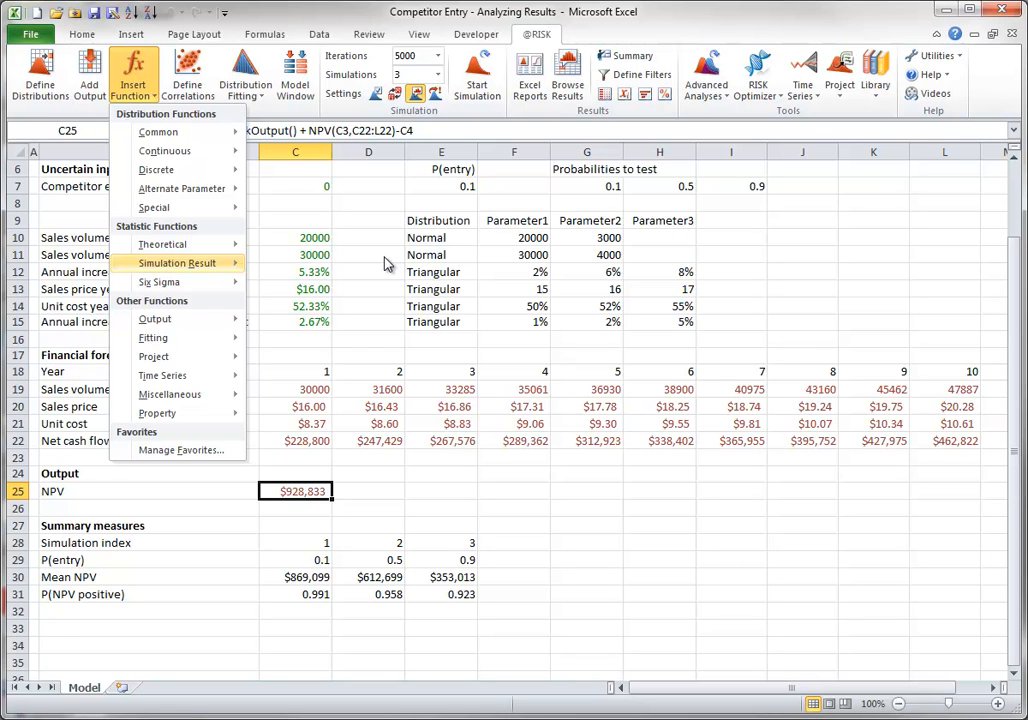
pyautogui.click(314, 584)
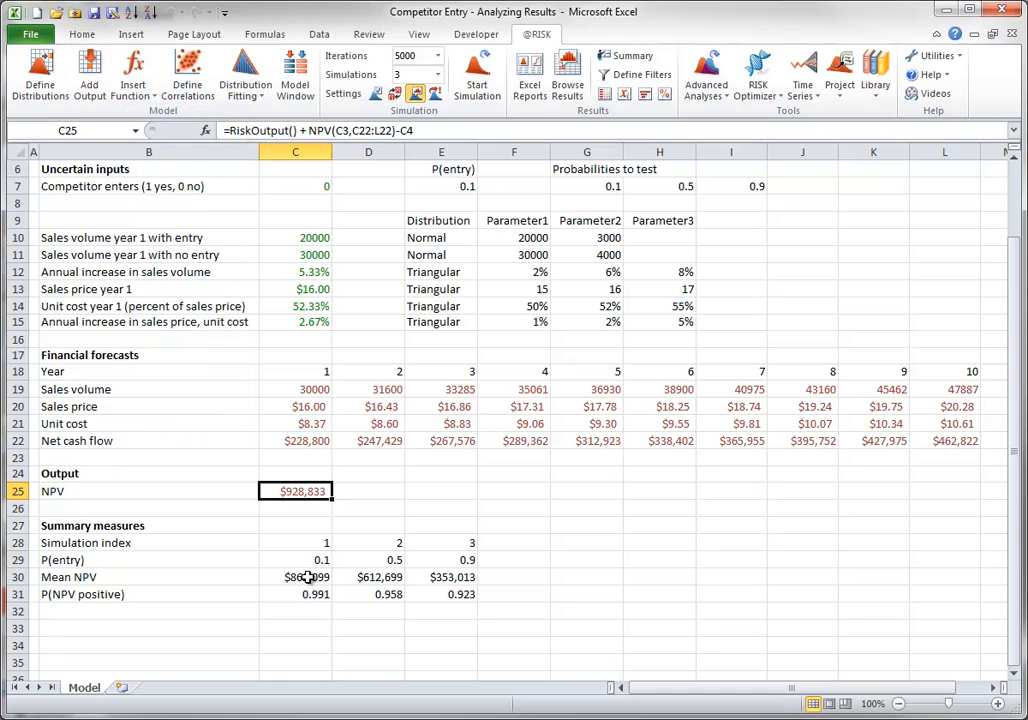
# Examine the RiskMean formulas for Mean NPV in cells C30, D30 and E30 without changing them
pyautogui.doubleClick(319, 577)
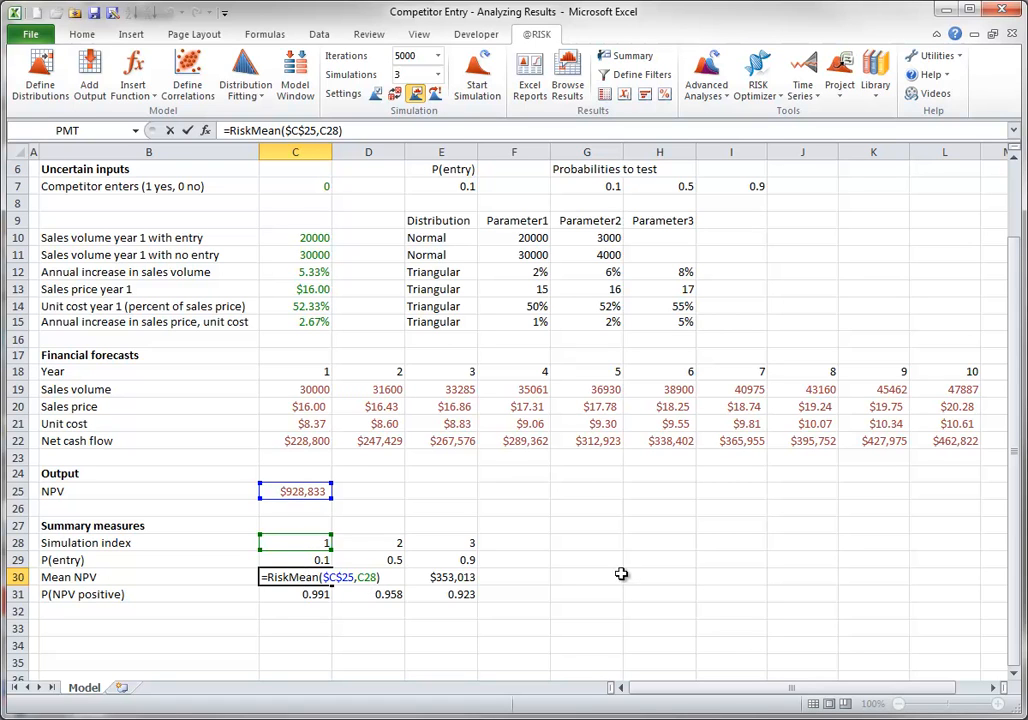
pyautogui.click(380, 579)
pyautogui.press('F2')
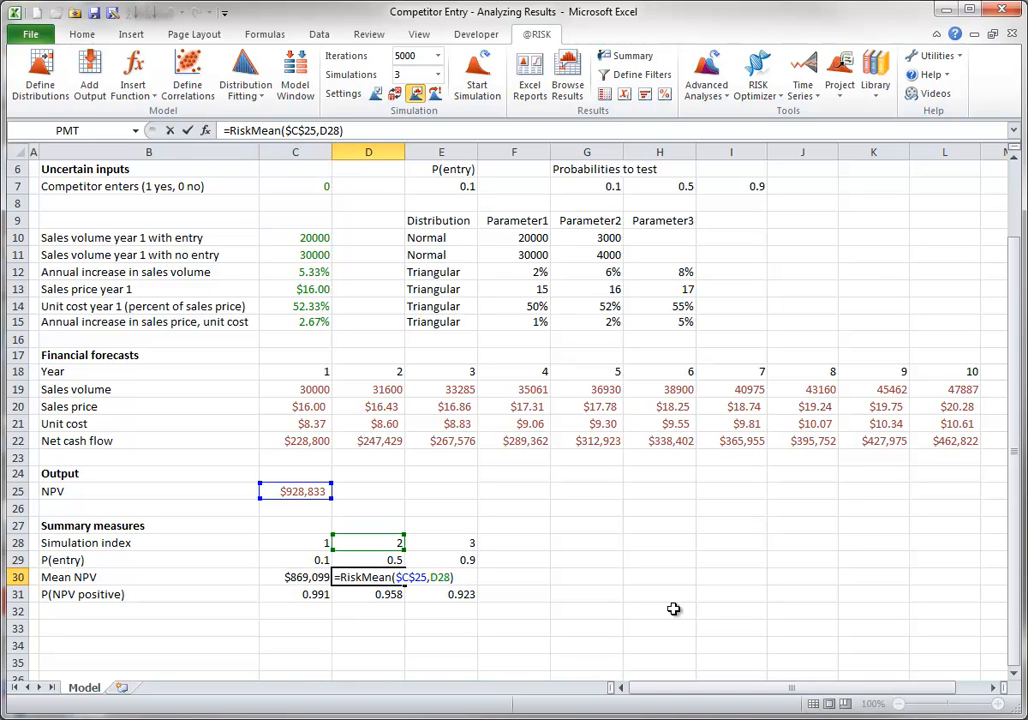
pyautogui.hotkey('ctrl', 'Return')
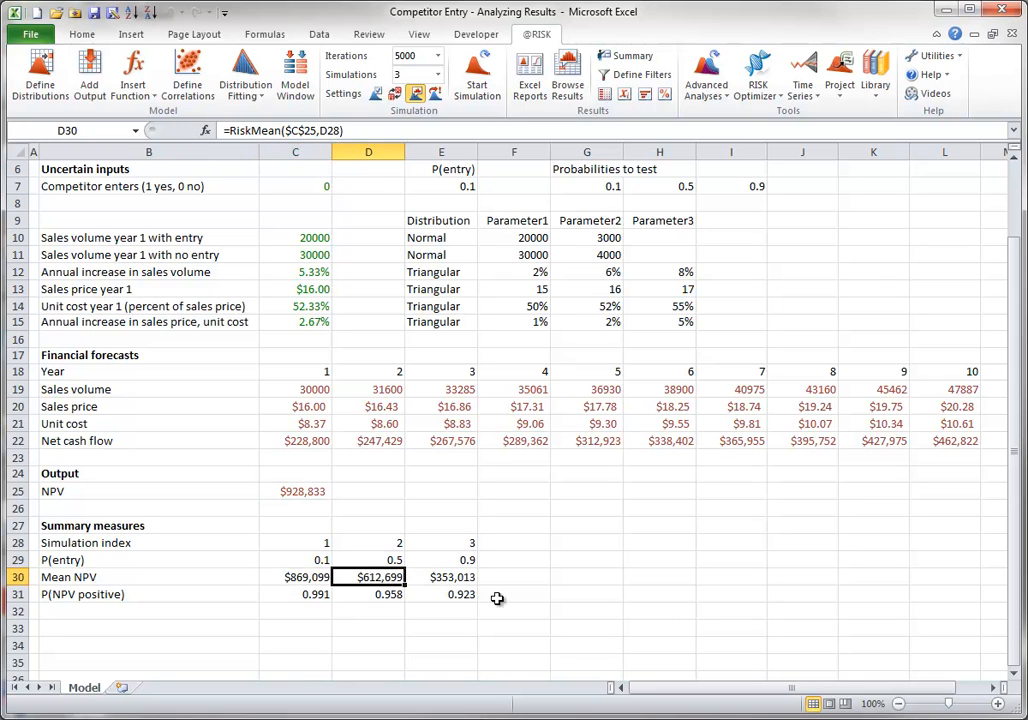
pyautogui.doubleClick(450, 578)
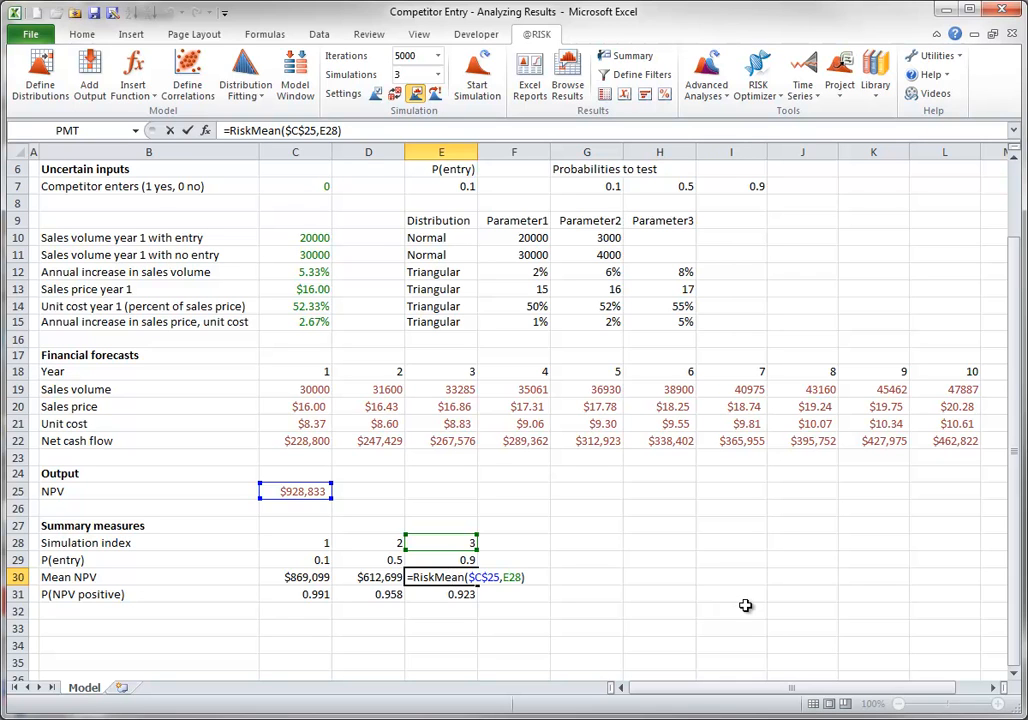
pyautogui.hotkey('ctrl', 'Return')
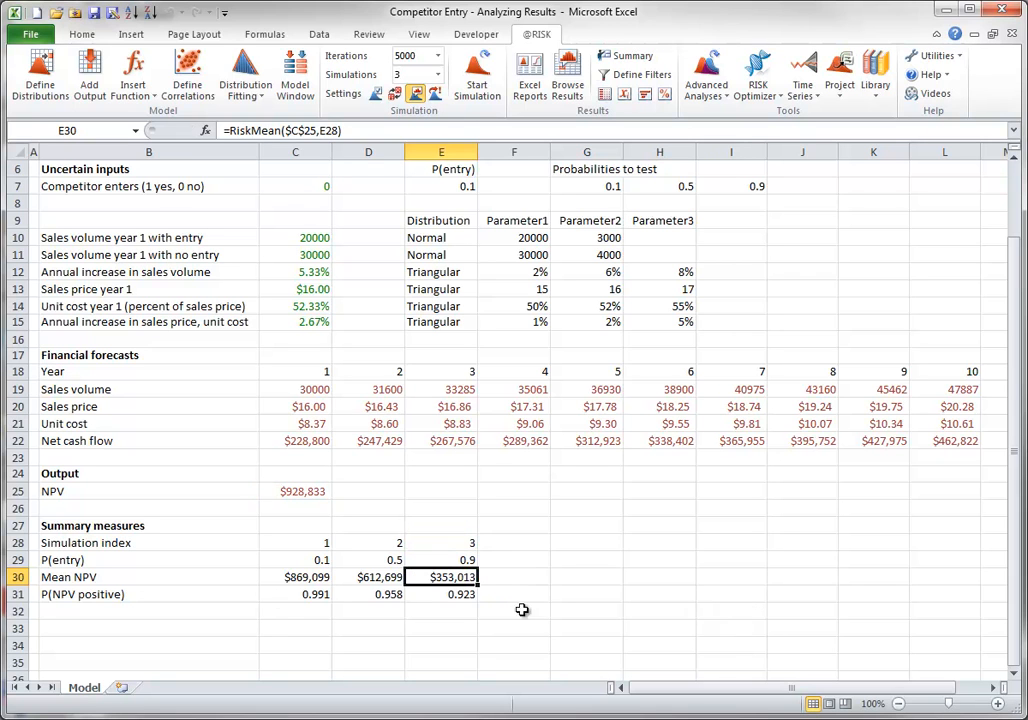
# Examine the RiskTarget formulas for P(NPV positive) in cells C31, D31 and E31 without changing them
pyautogui.doubleClick(304, 594)
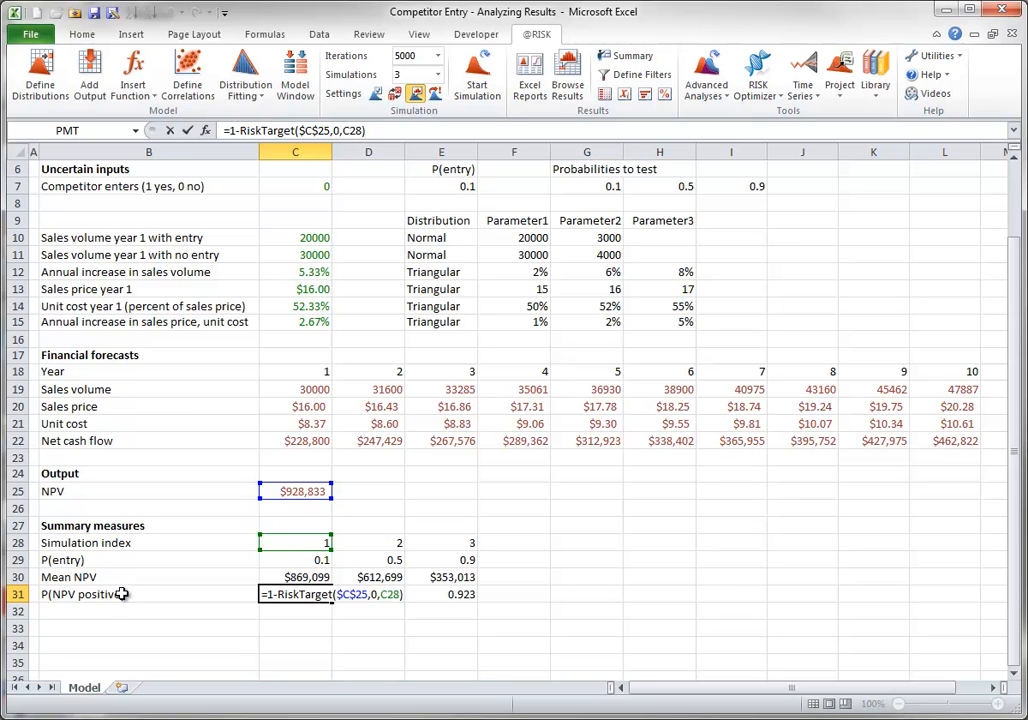
pyautogui.press('Escape')
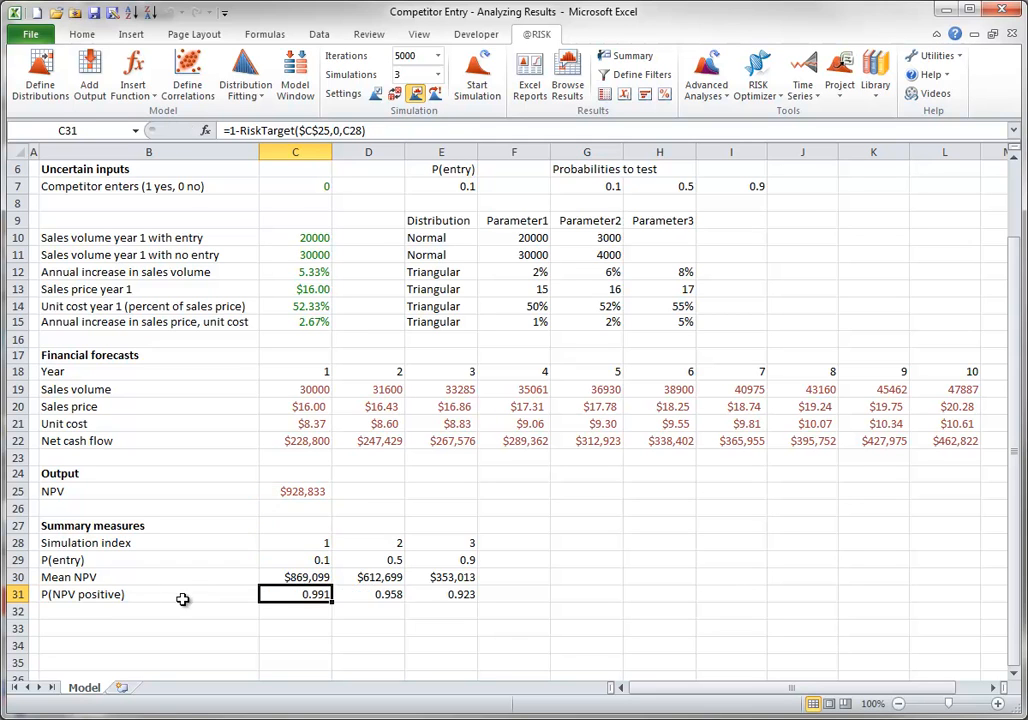
pyautogui.click(368, 595)
pyautogui.press('F2')
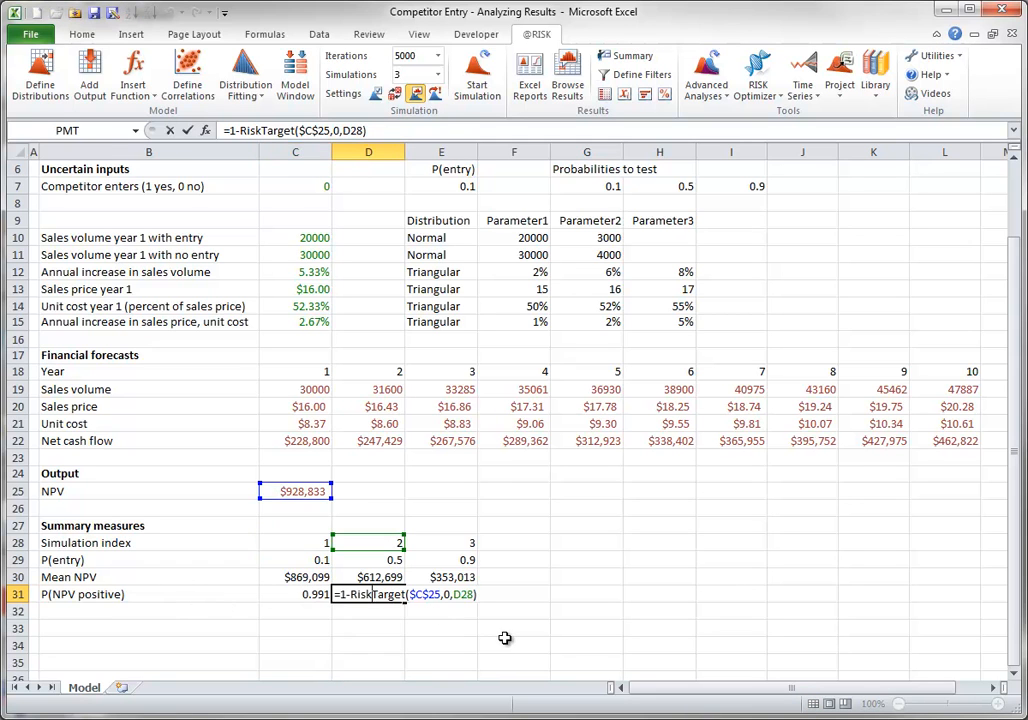
pyautogui.press('Escape')
pyautogui.doubleClick(459, 594)
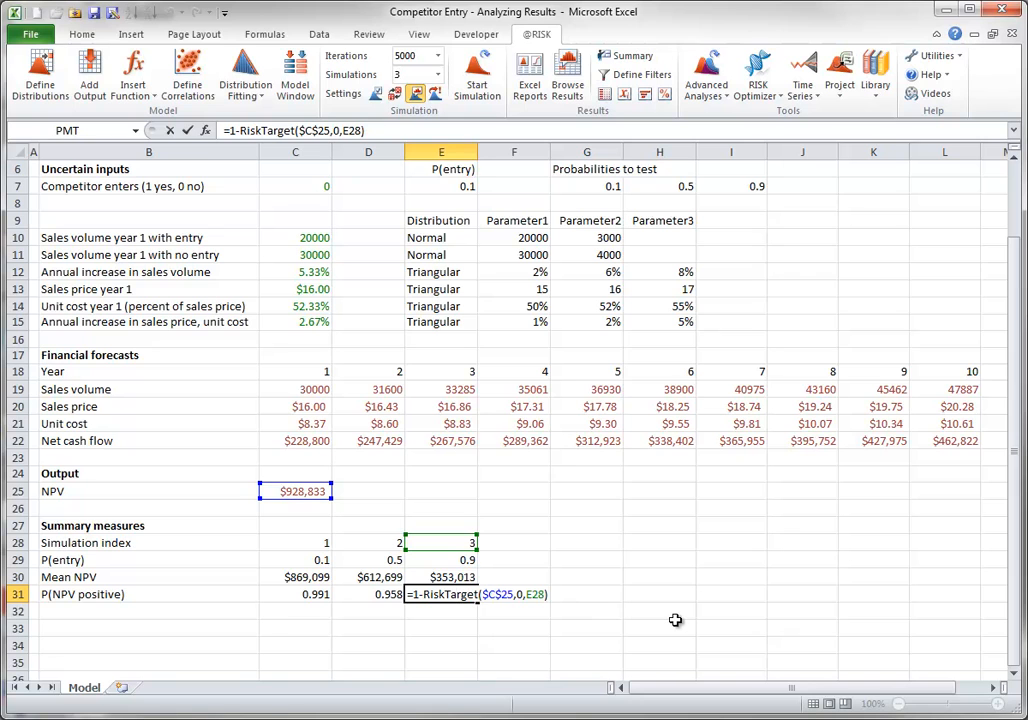
pyautogui.press('Escape')
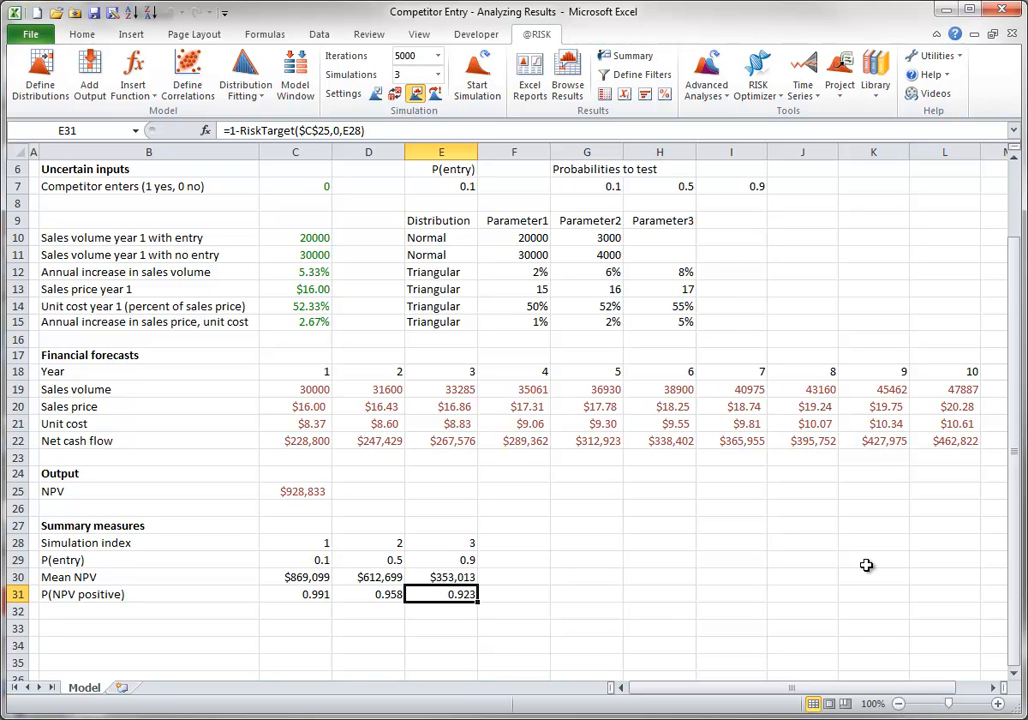
# Set the Target #1 value of NPV for simulation 1 to 500000 in the detailed statistics, check the export options, and close the statistics
pyautogui.click(601, 93)
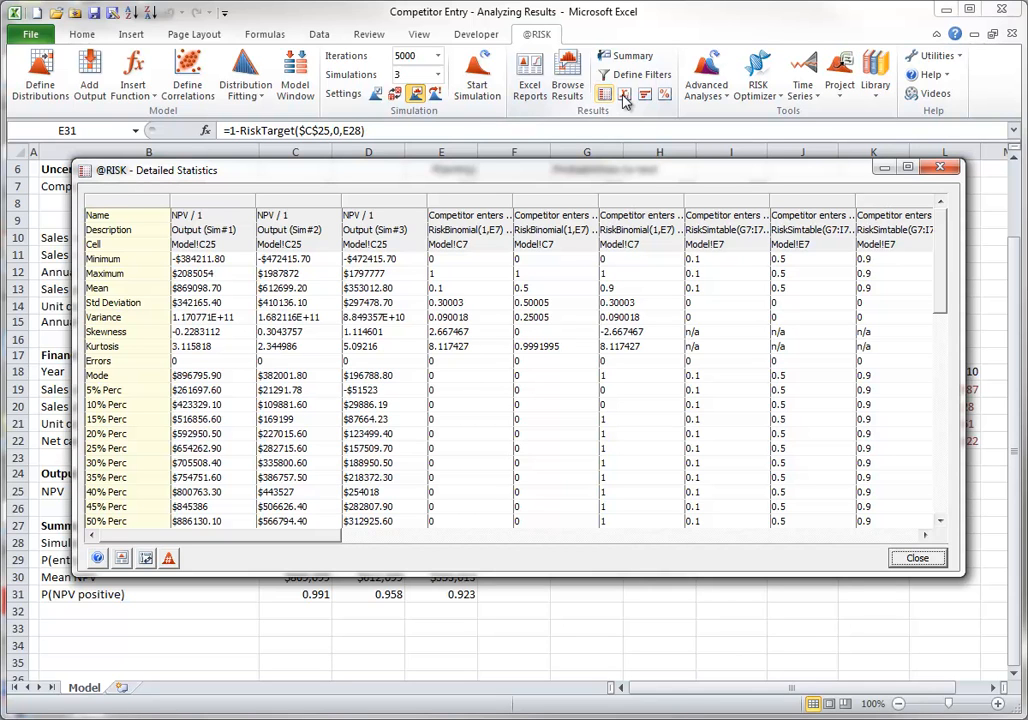
pyautogui.moveTo(943, 255); pyautogui.dragTo(943, 390)
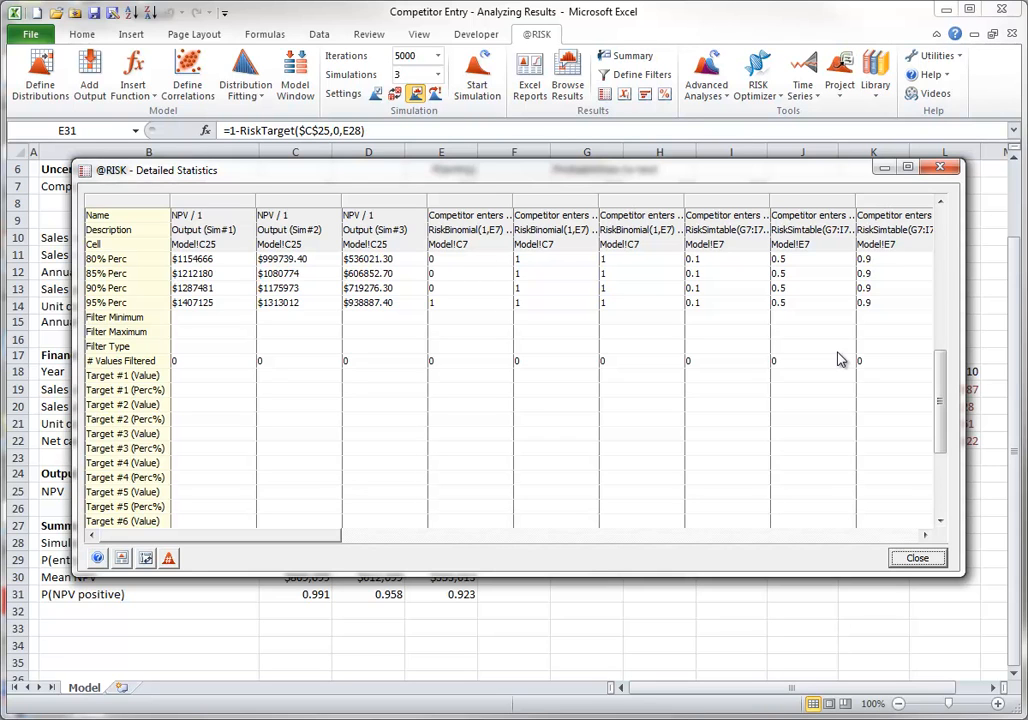
pyautogui.click(218, 379)
pyautogui.write('5')
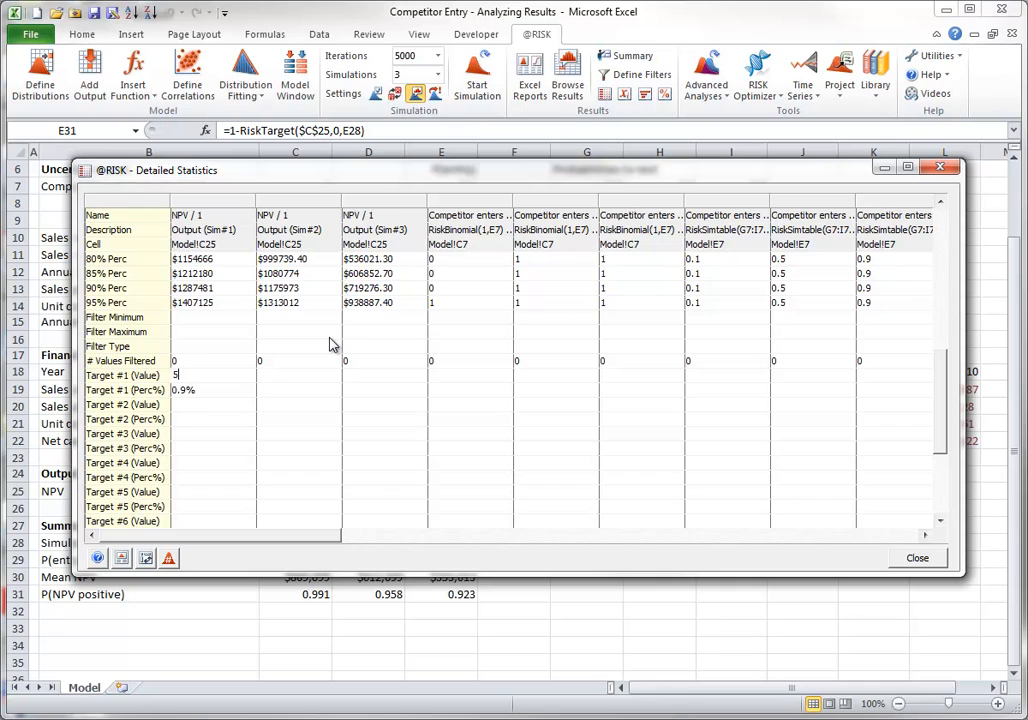
pyautogui.write('00000')
pyautogui.press('Return')
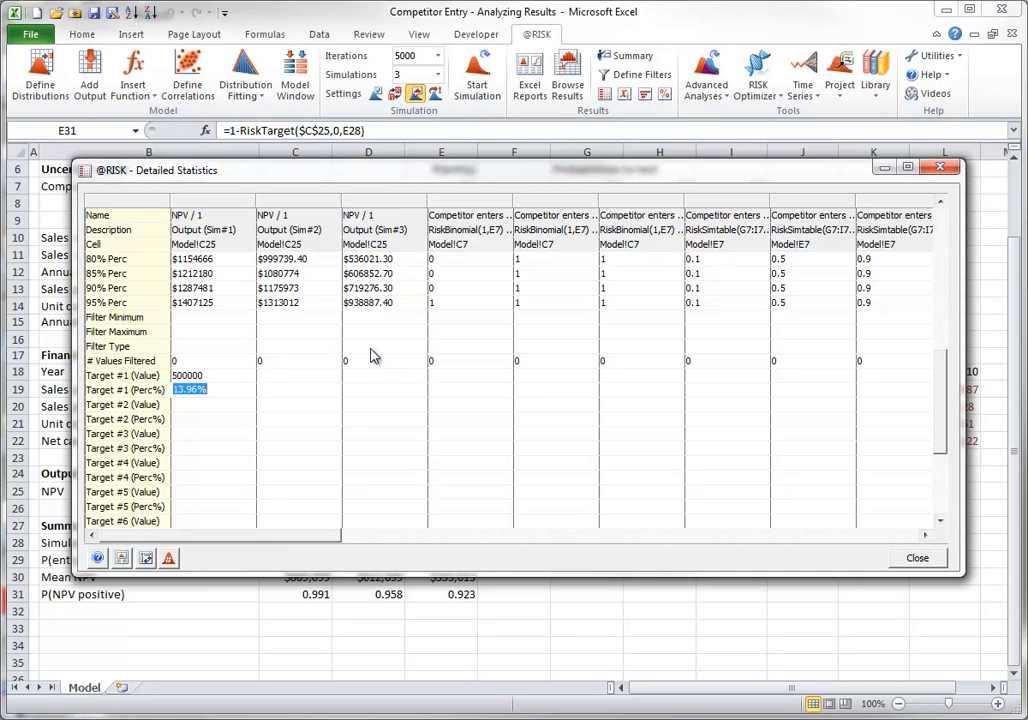
pyautogui.click(121, 558)
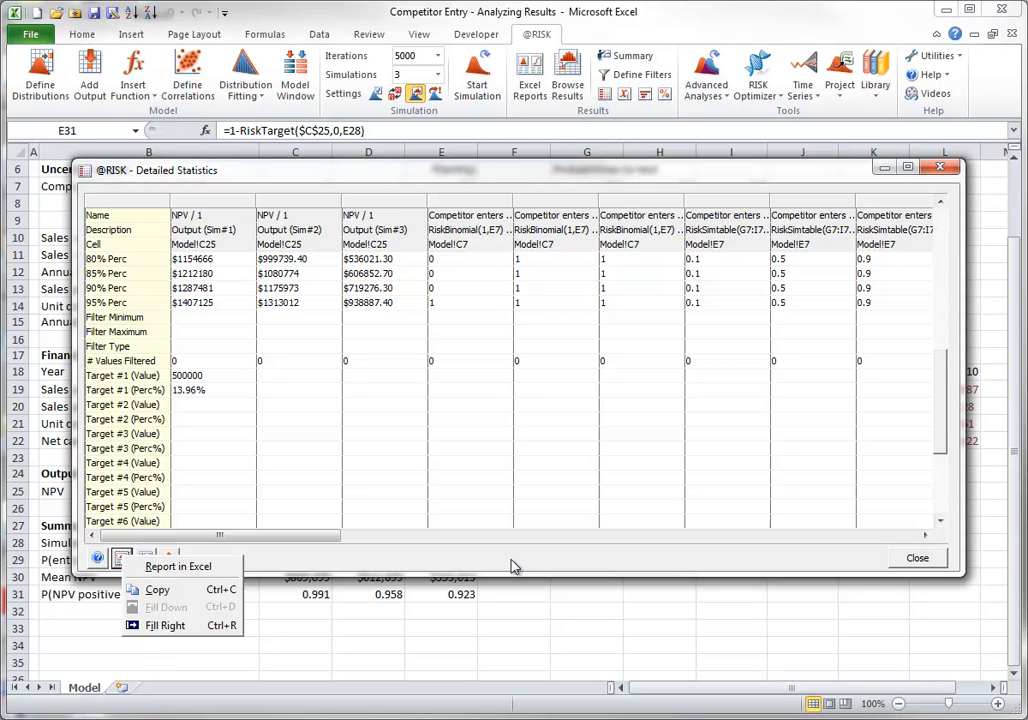
pyautogui.click(920, 565)
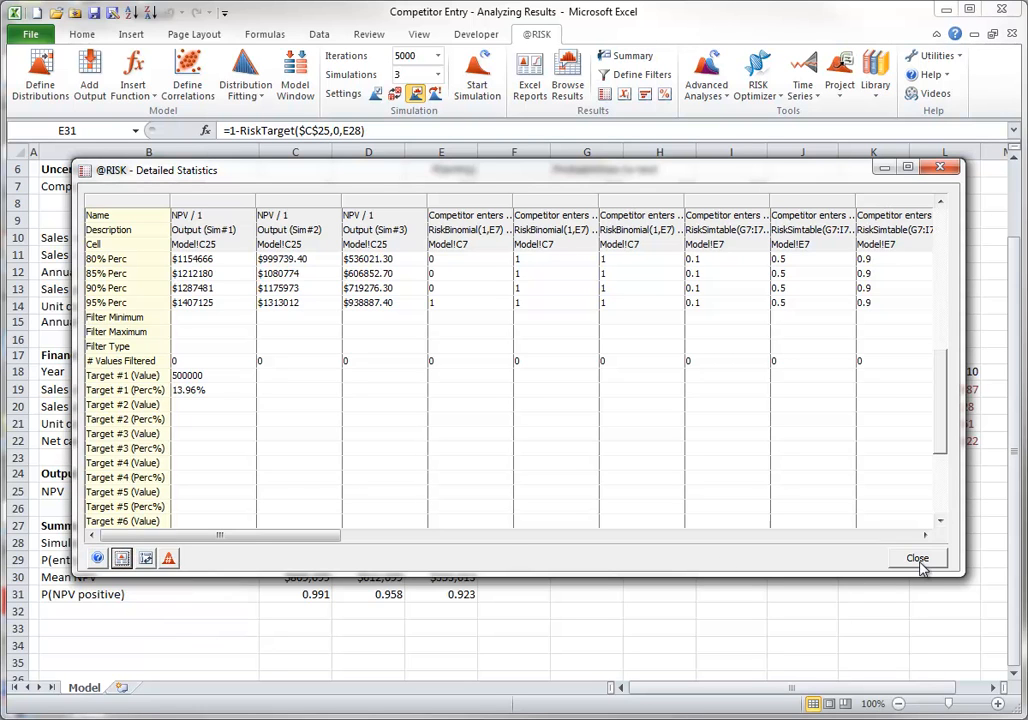
pyautogui.click(918, 560)
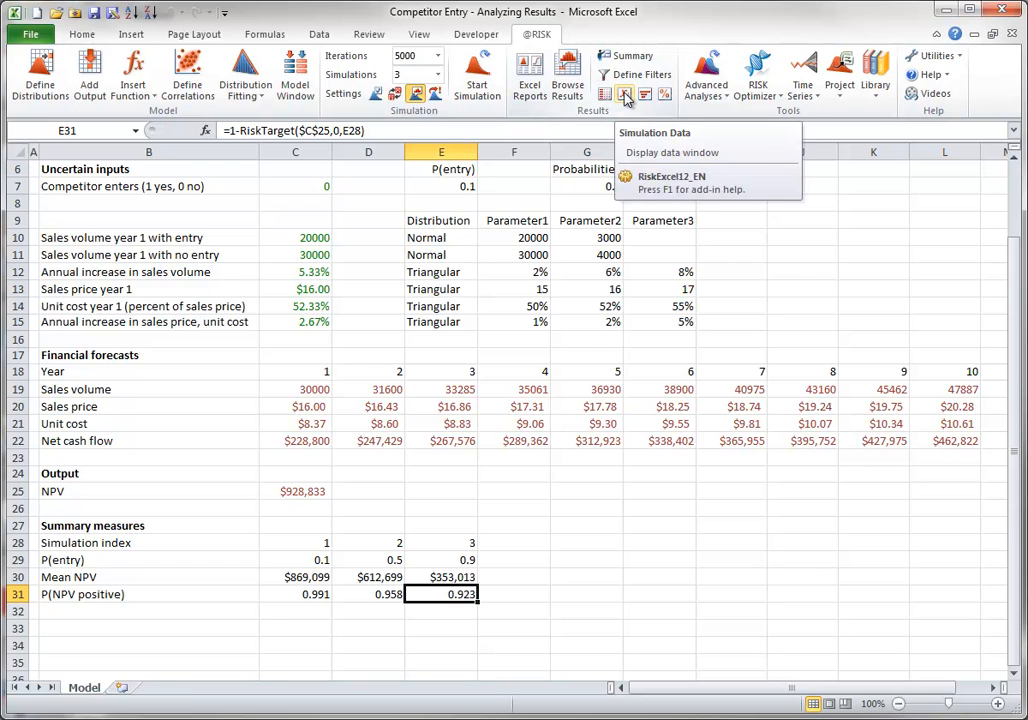
# Examine the simulation data by iteration and its export options without exporting, and call up the sensitivity analysis
pyautogui.click(625, 94)
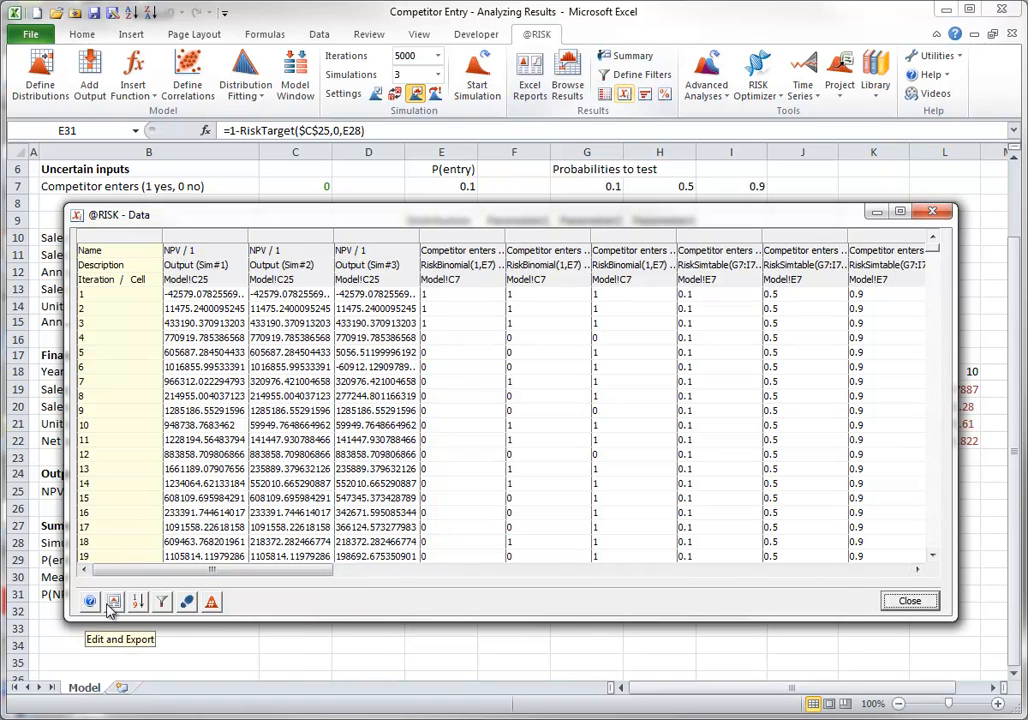
pyautogui.click(113, 602)
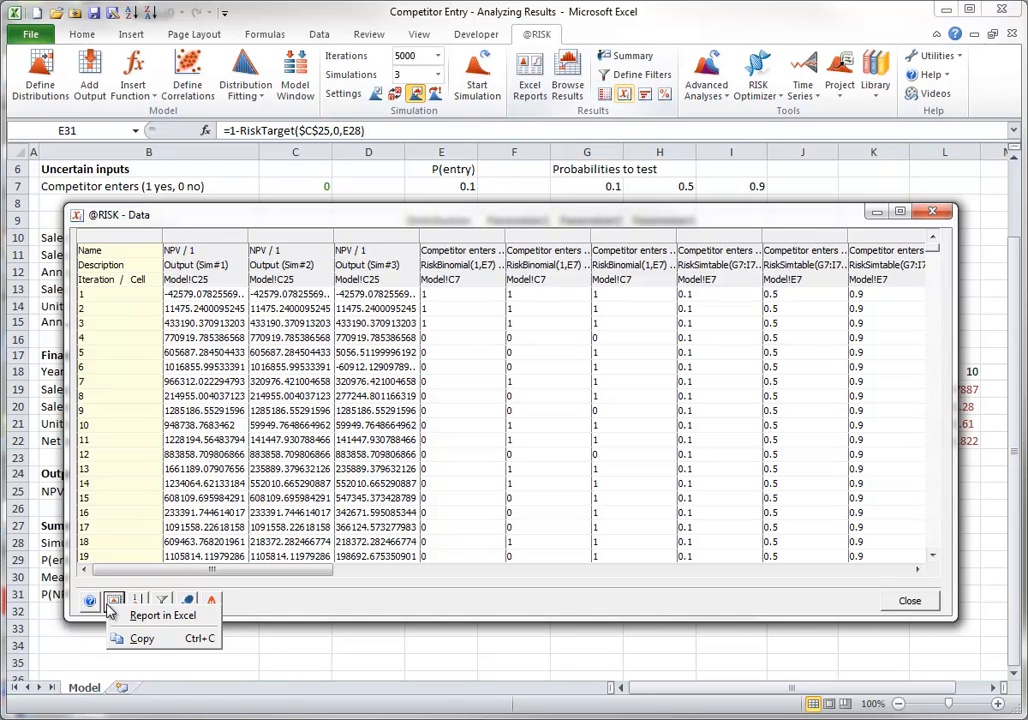
pyautogui.click(309, 593)
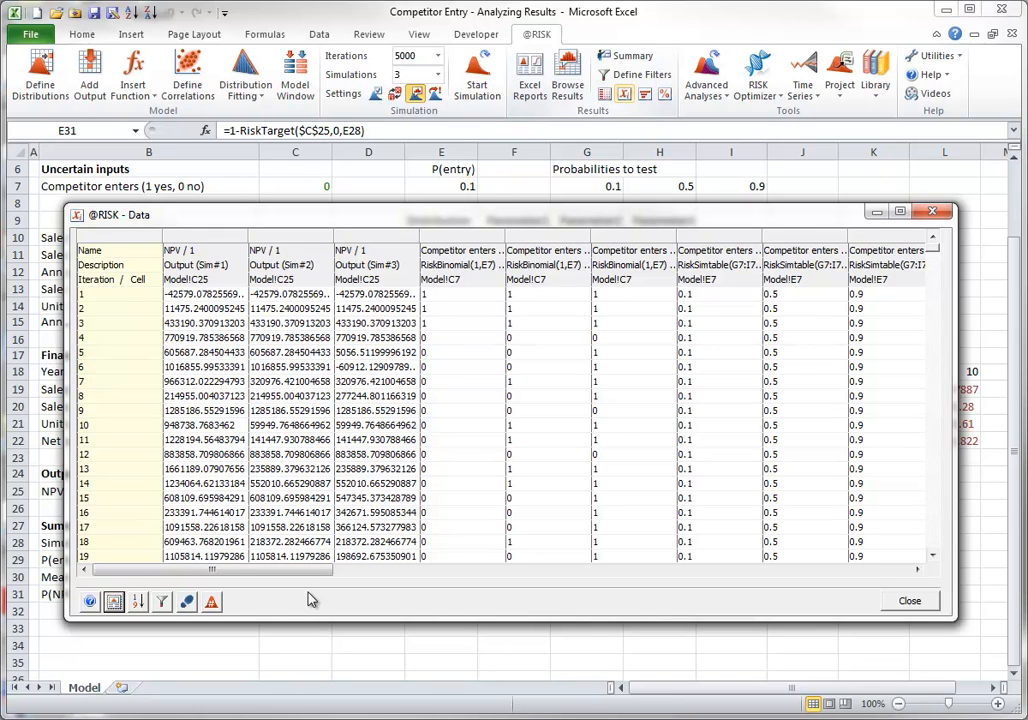
pyautogui.click(647, 98)
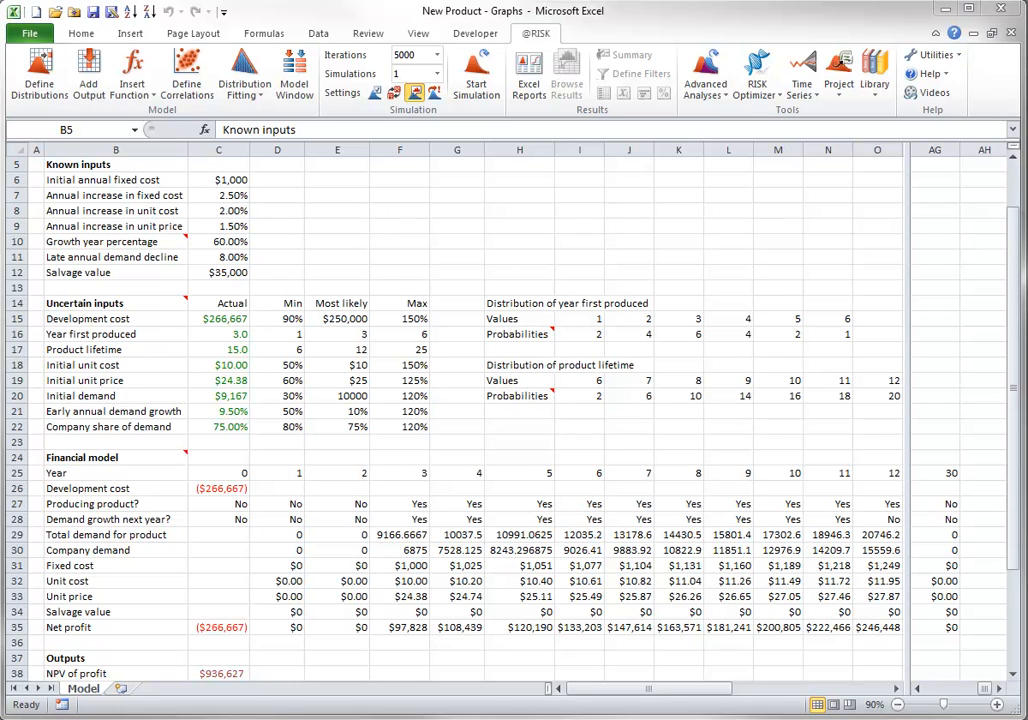
# Show the distribution definition of Development cost in cell C15 of the New Product model and move the graph's delimiters to $235,000 and $285,000
pyautogui.click(219, 320)
pyautogui.click(219, 320)
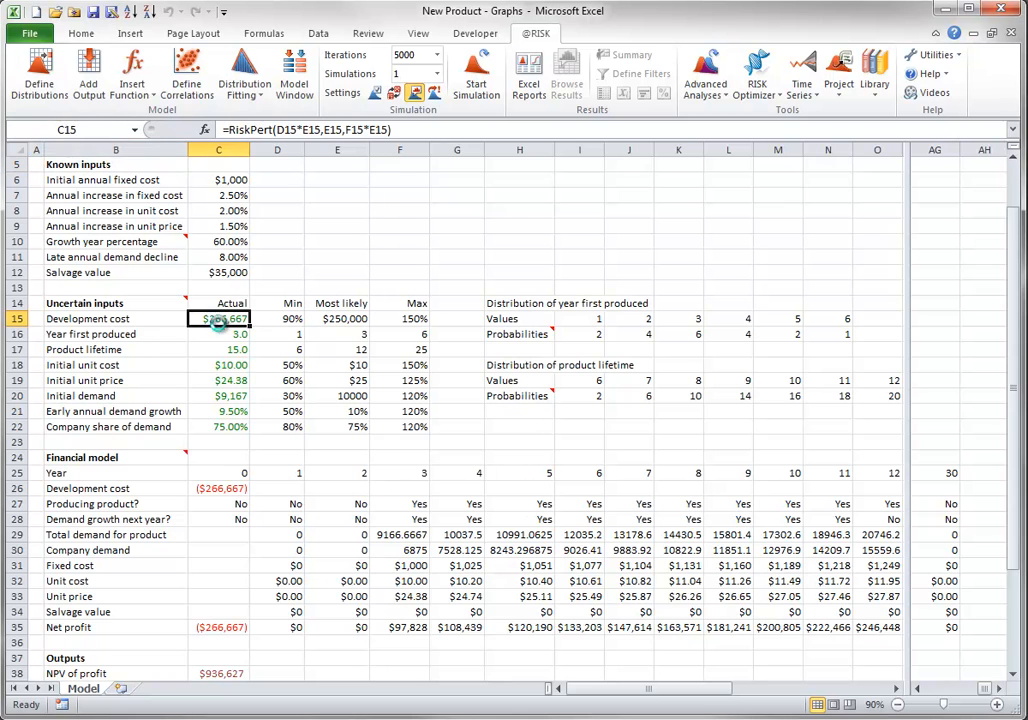
pyautogui.click(37, 78)
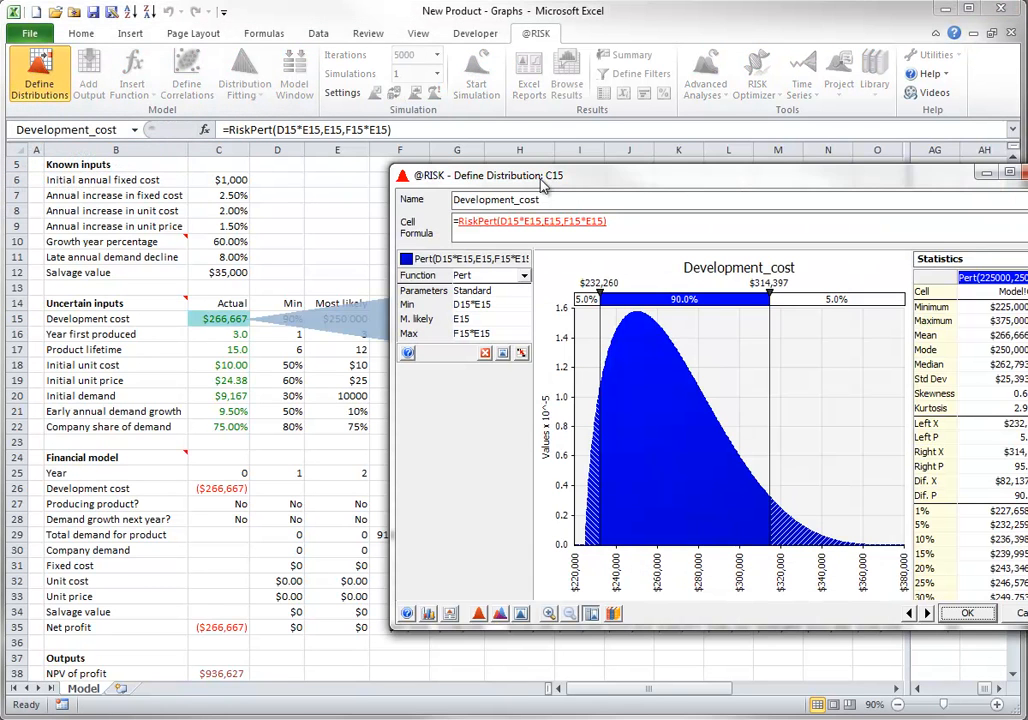
pyautogui.moveTo(558, 185); pyautogui.dragTo(357, 195)
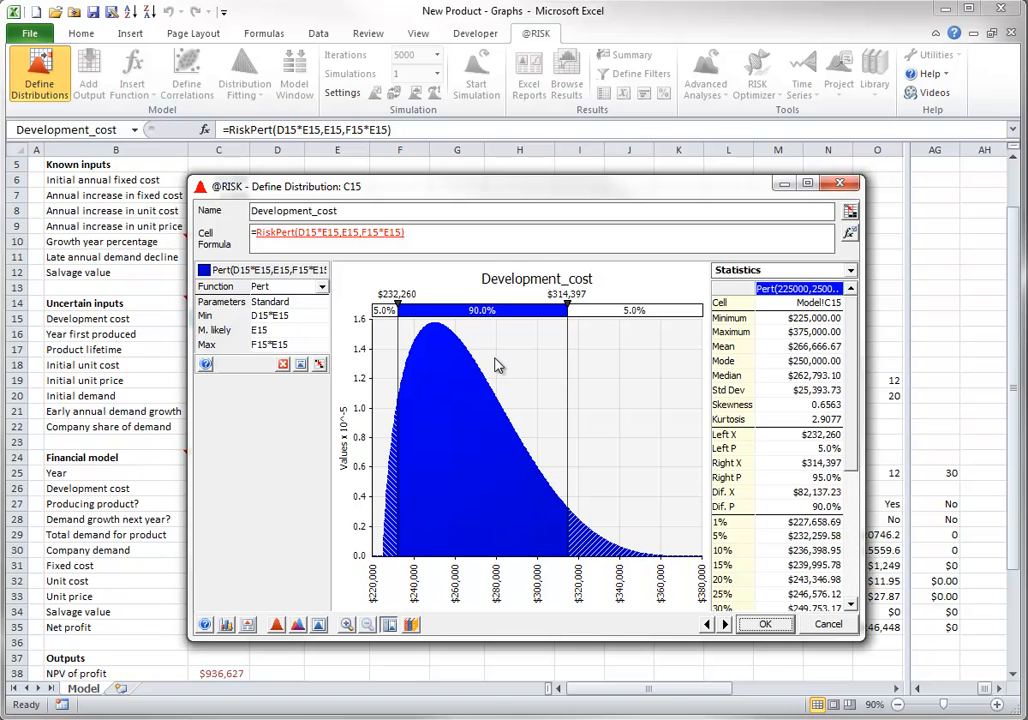
pyautogui.moveTo(398, 345)
pyautogui.mouseDown()
pyautogui.moveTo(434, 345)
pyautogui.moveTo(403, 345)
pyautogui.mouseUp()
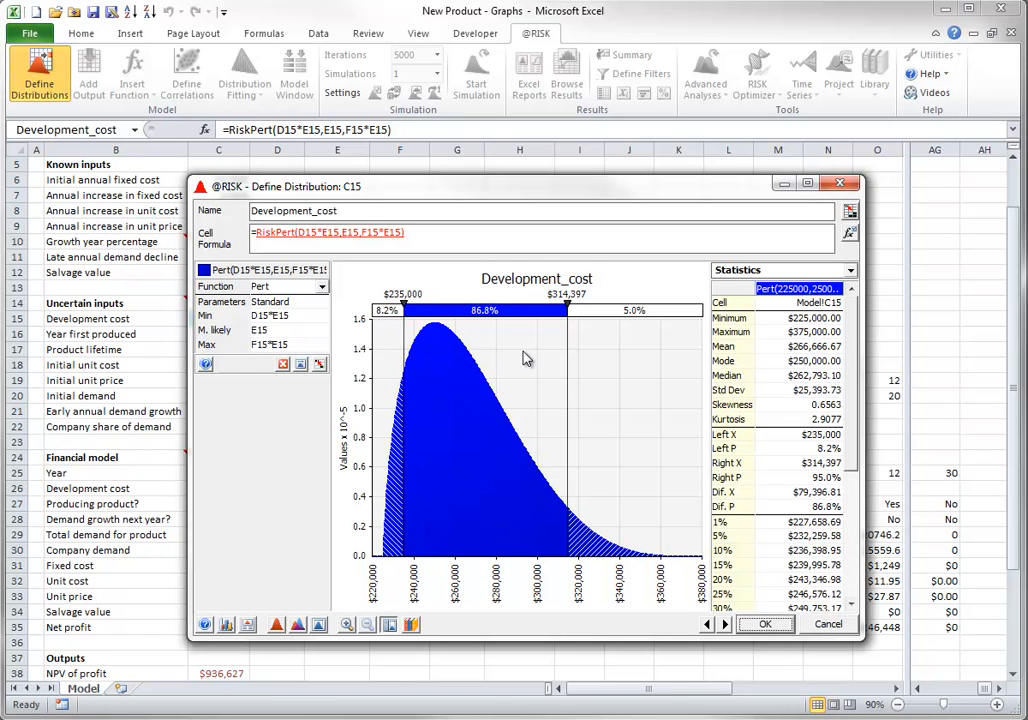
pyautogui.moveTo(568, 357); pyautogui.dragTo(507, 357)
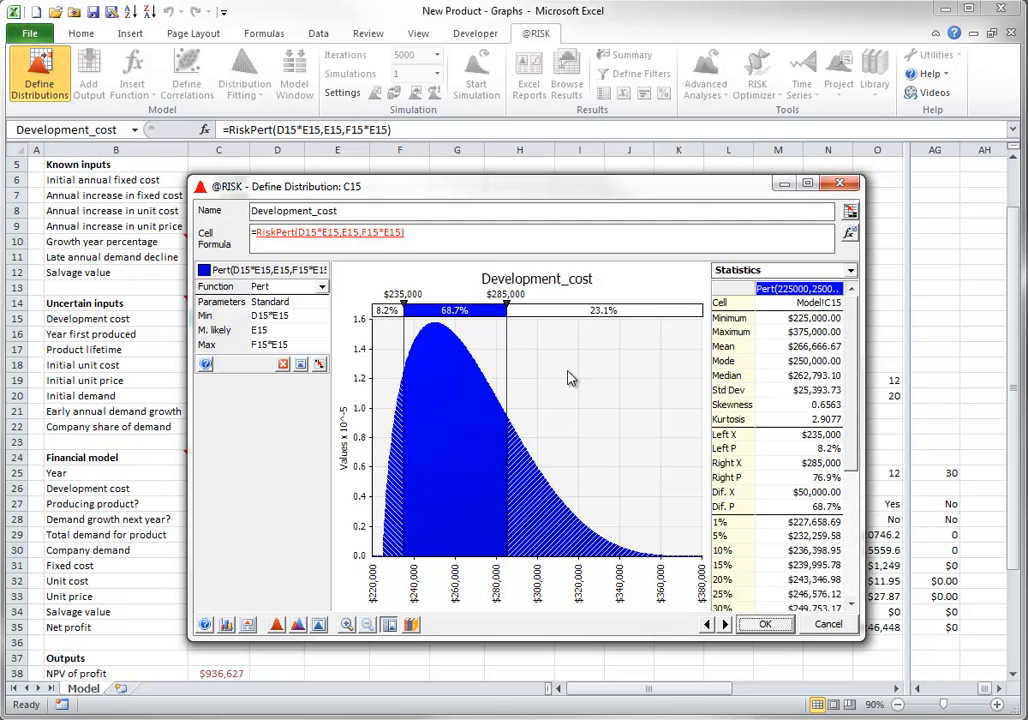
# Set the left delimiter of the Development_cost graph to 250000 and the probability beyond the right delimiter to 25%
pyautogui.click(414, 295)
pyautogui.write('250000')
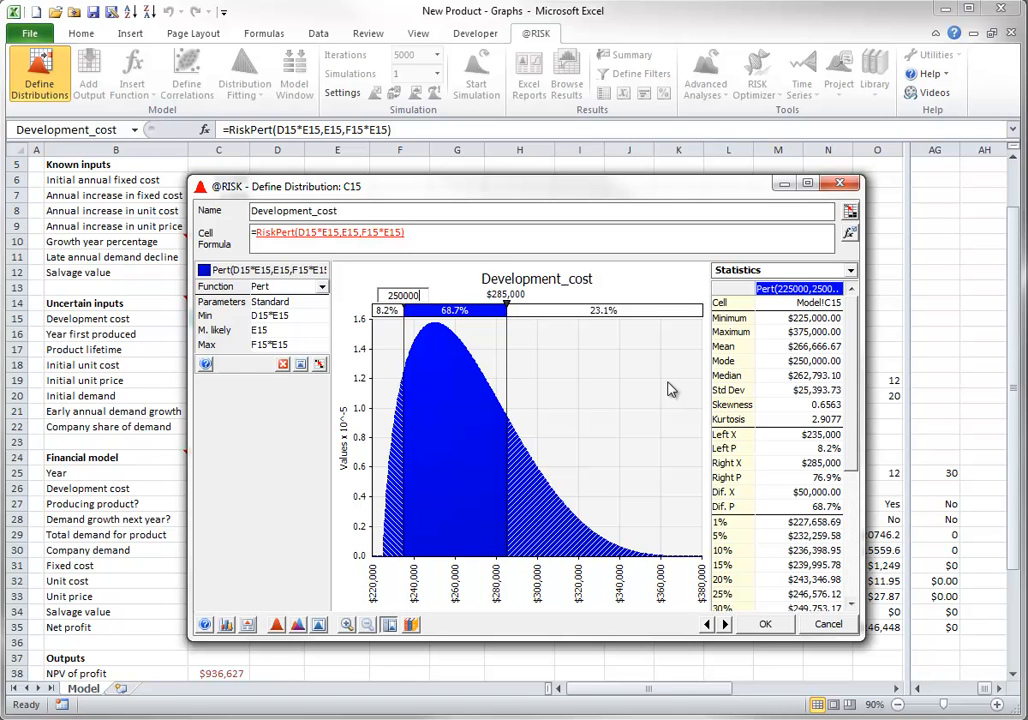
pyautogui.click(606, 312)
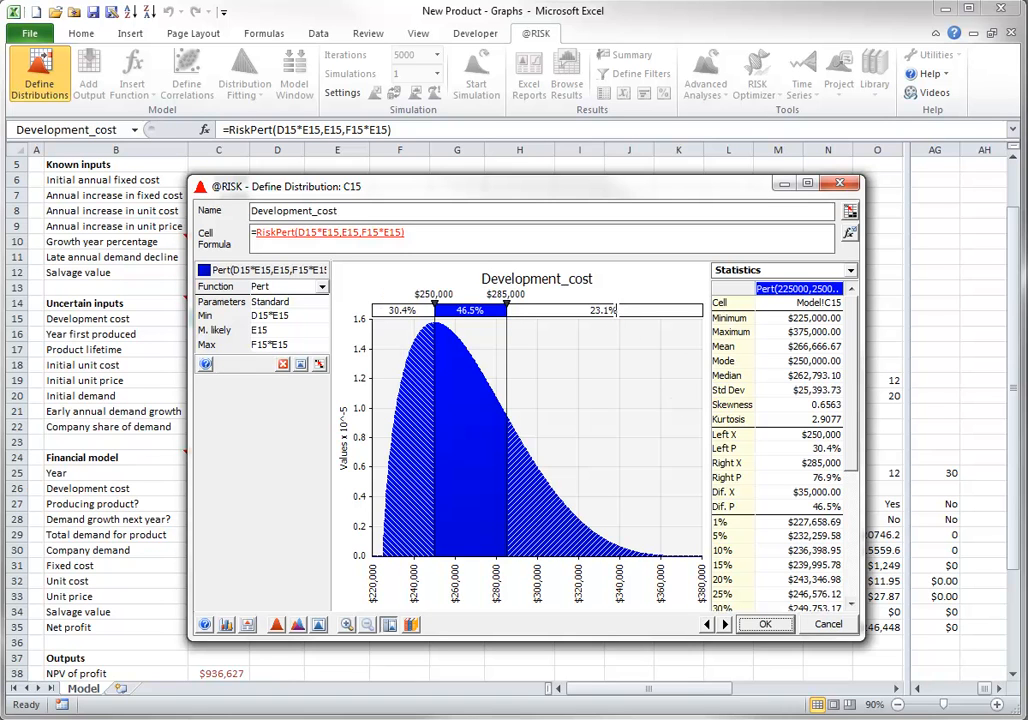
pyautogui.write('25')
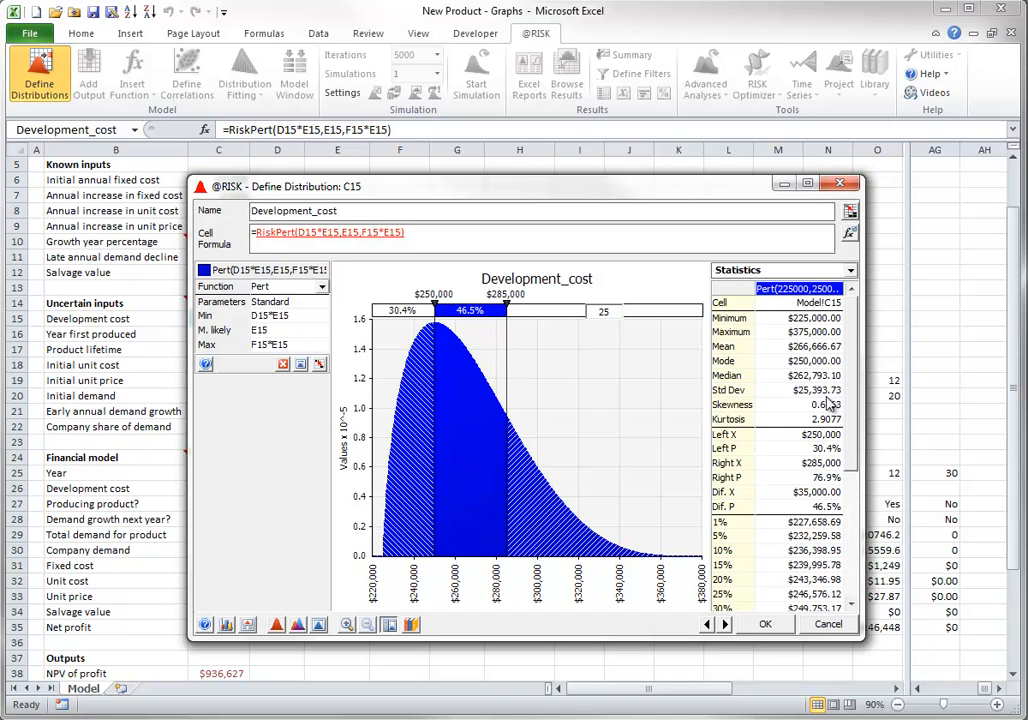
pyautogui.press('Return')
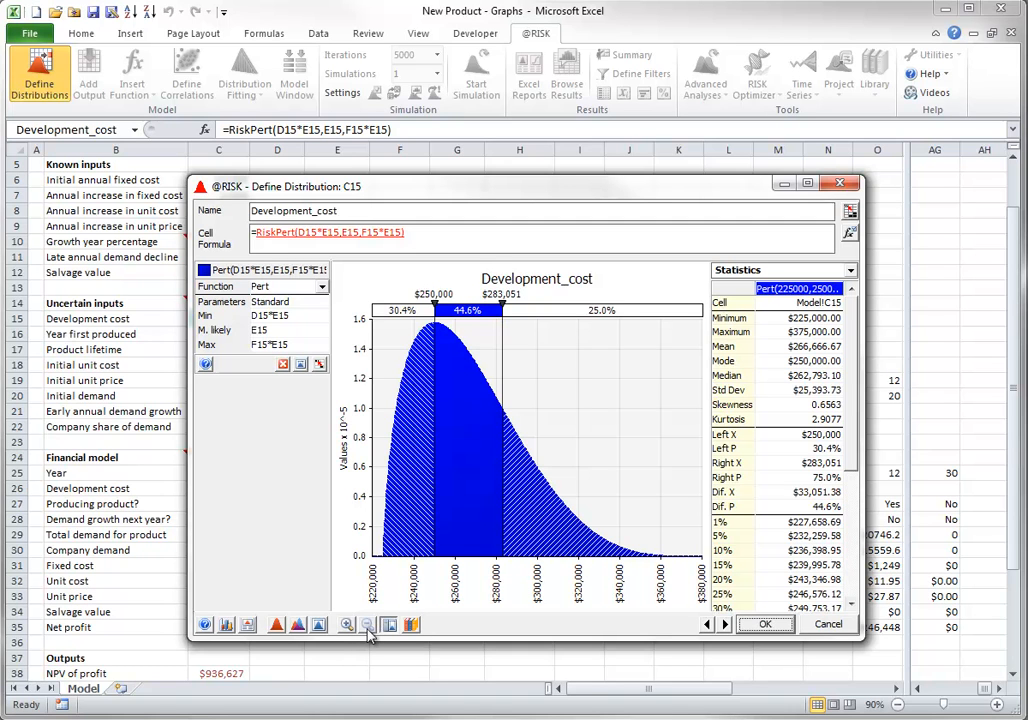
# Examine the graph options for distribution, title, axes, curves, legend, delimiters, markers and other settings, and leave them without changes
pyautogui.click(227, 625)
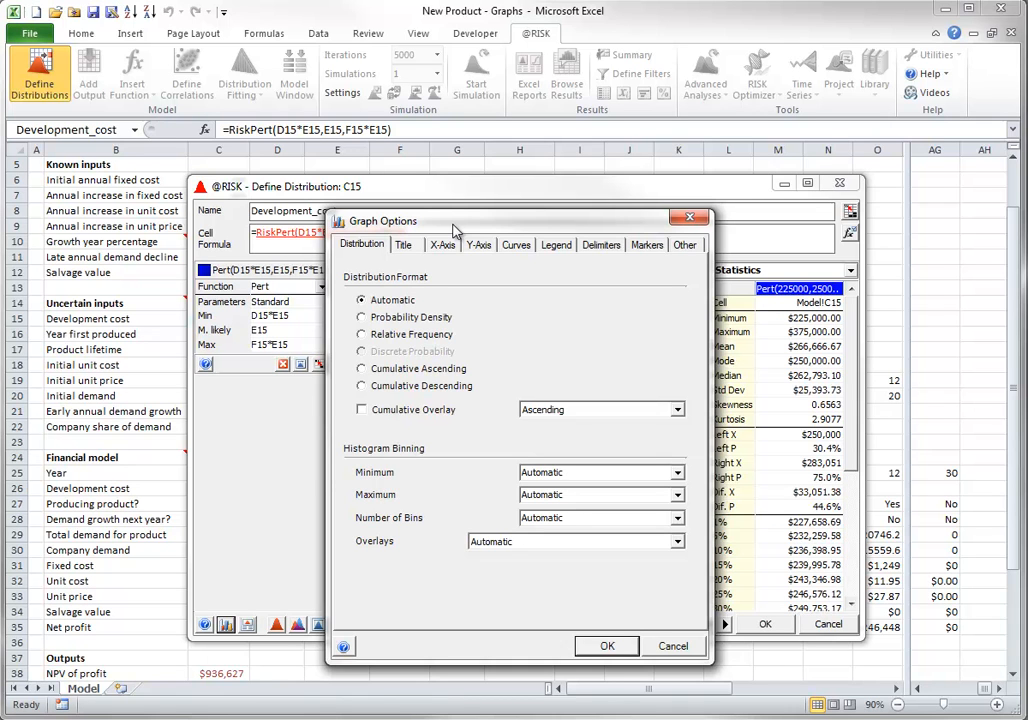
pyautogui.click(403, 246)
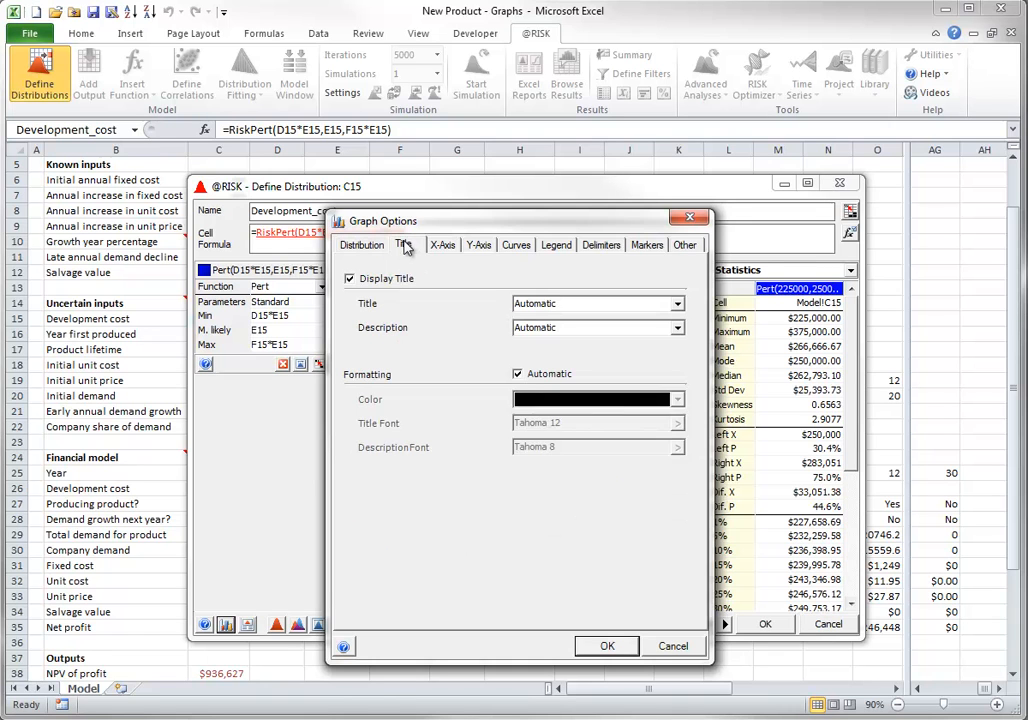
pyautogui.click(440, 246)
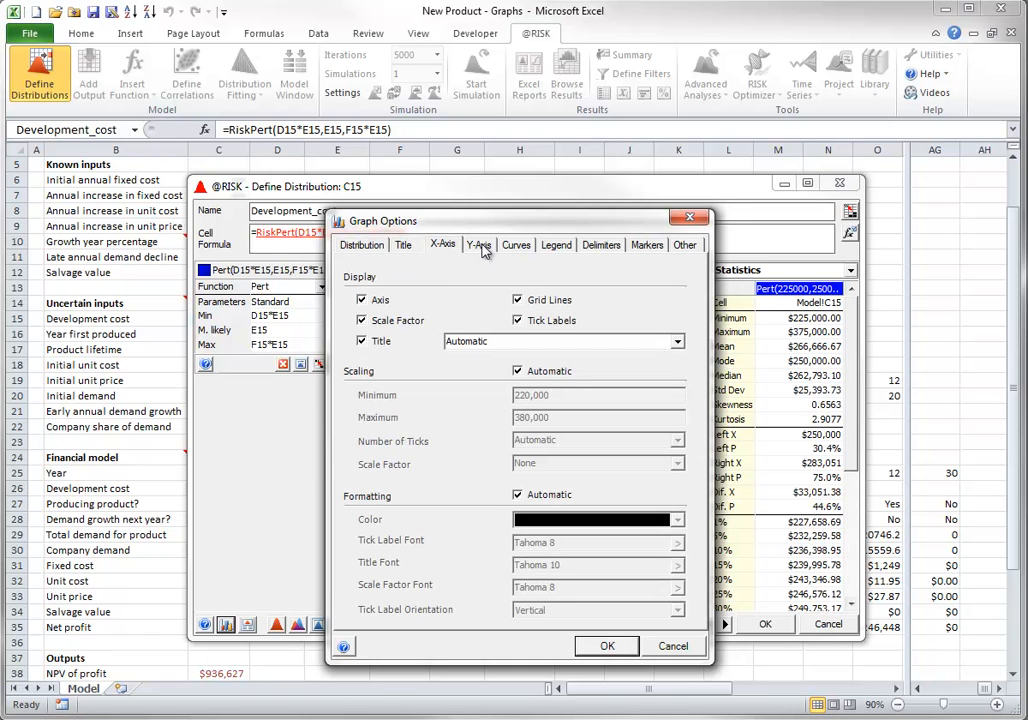
pyautogui.click(478, 246)
pyautogui.click(518, 248)
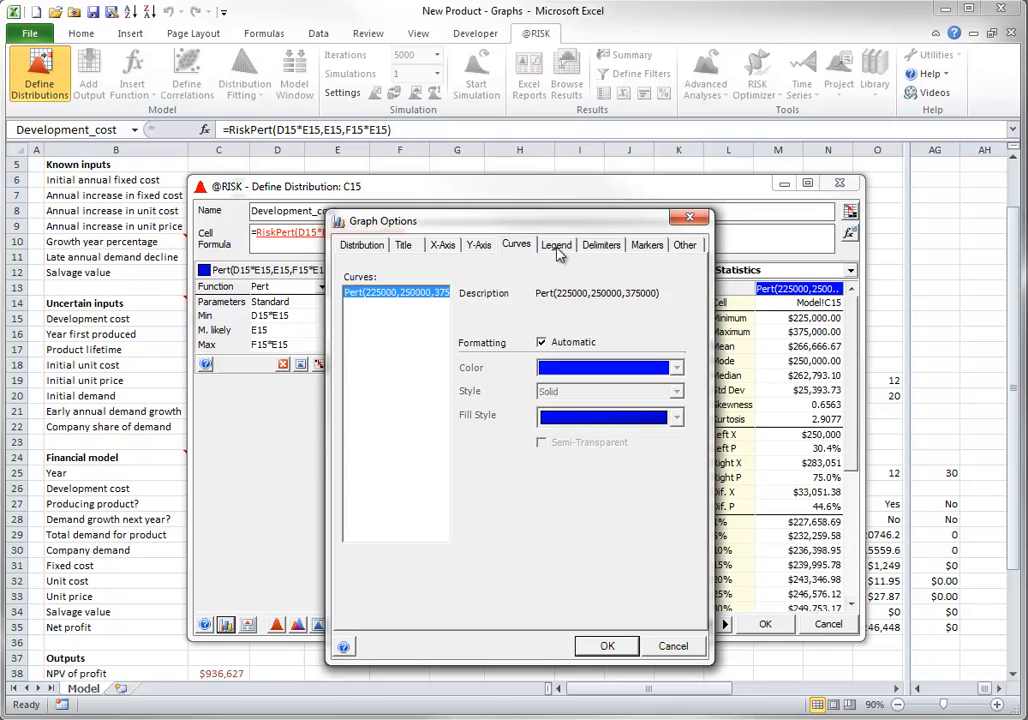
pyautogui.click(556, 246)
pyautogui.click(602, 248)
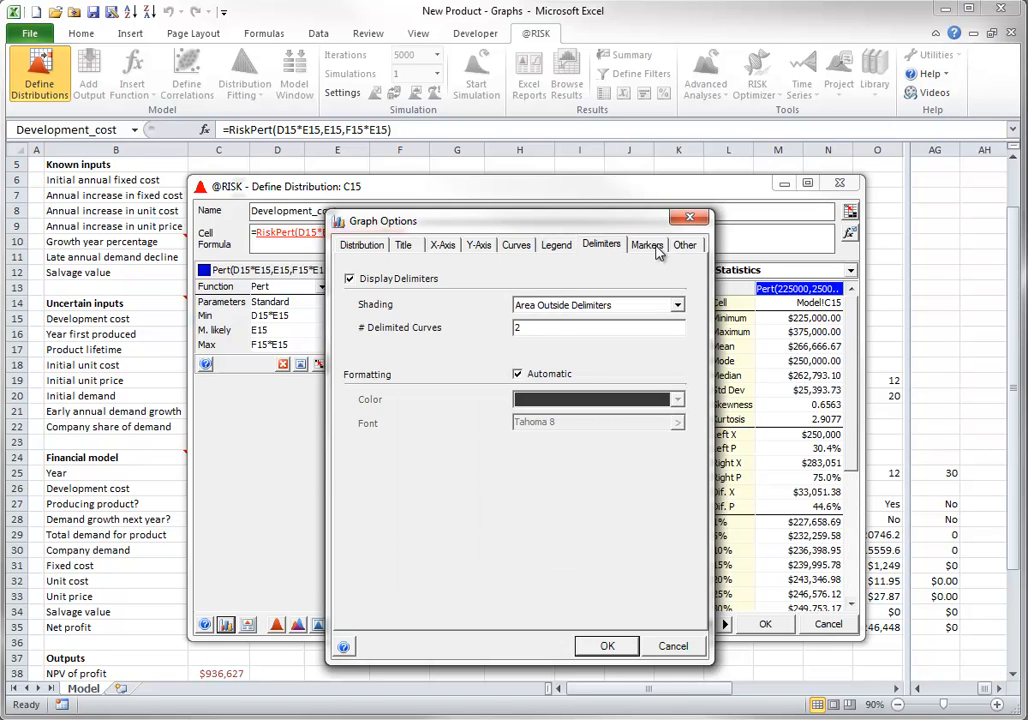
pyautogui.click(647, 246)
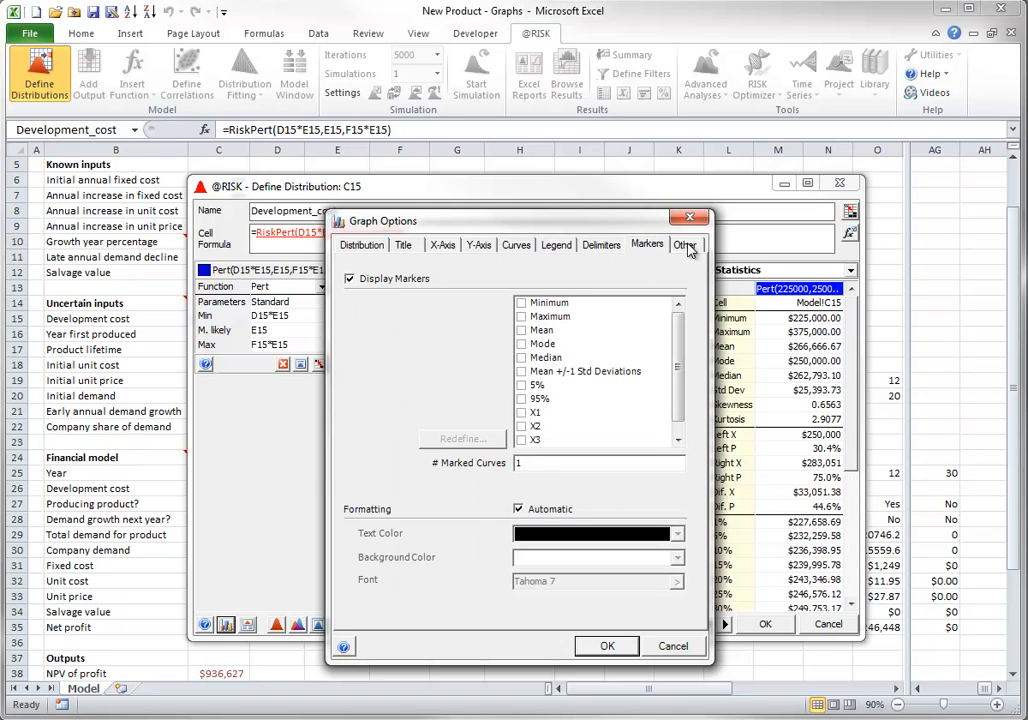
pyautogui.click(690, 247)
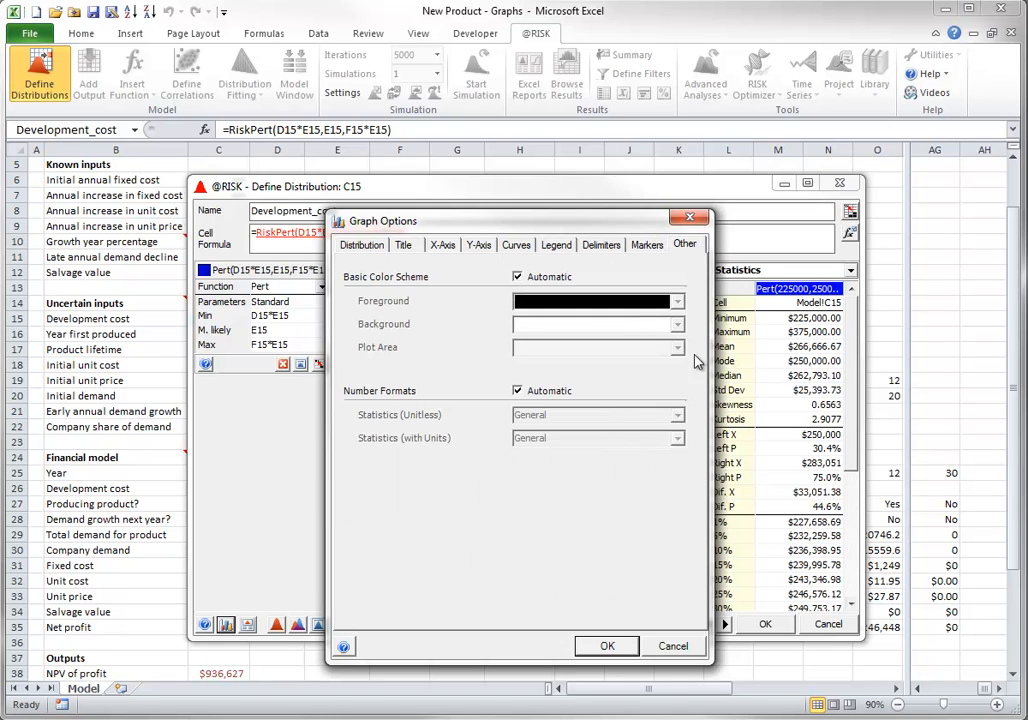
pyautogui.click(674, 647)
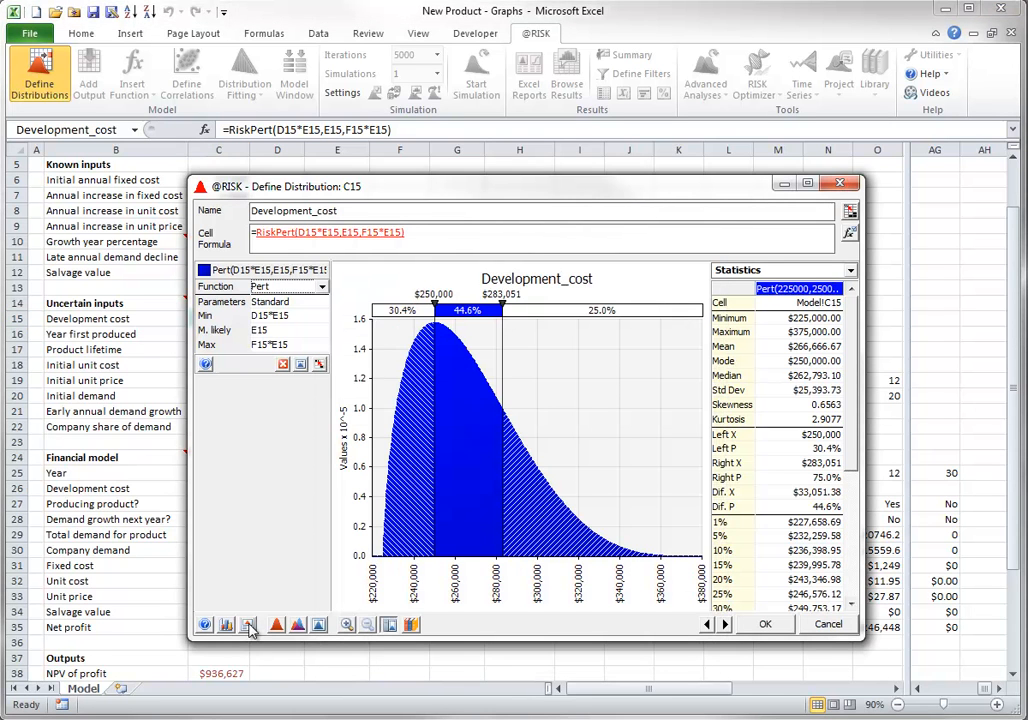
# Move the distribution window higher and examine the graph's charting, copy, print, save and reset options without applying any
pyautogui.click(250, 627)
pyautogui.moveTo(445, 193); pyautogui.dragTo(435, 106)
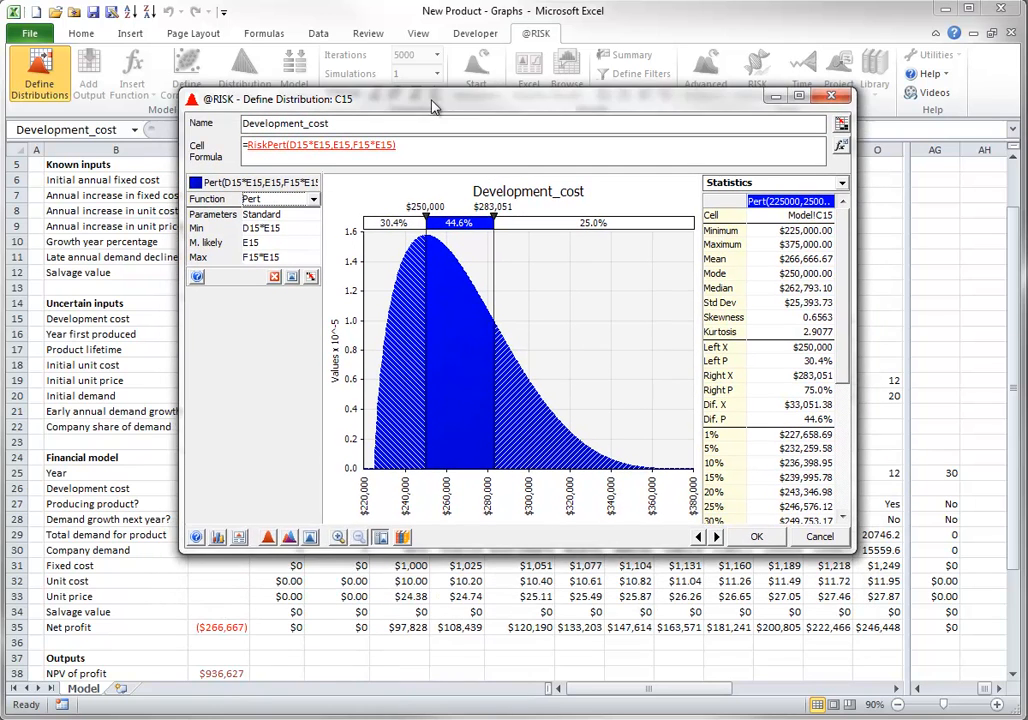
pyautogui.click(239, 537)
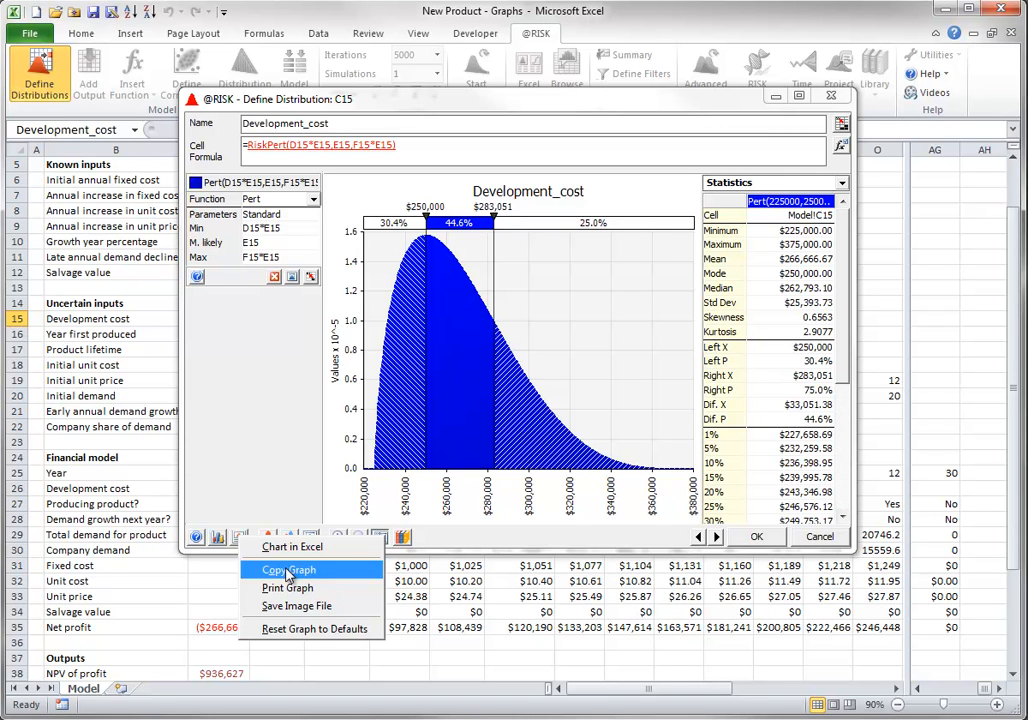
pyautogui.click(437, 613)
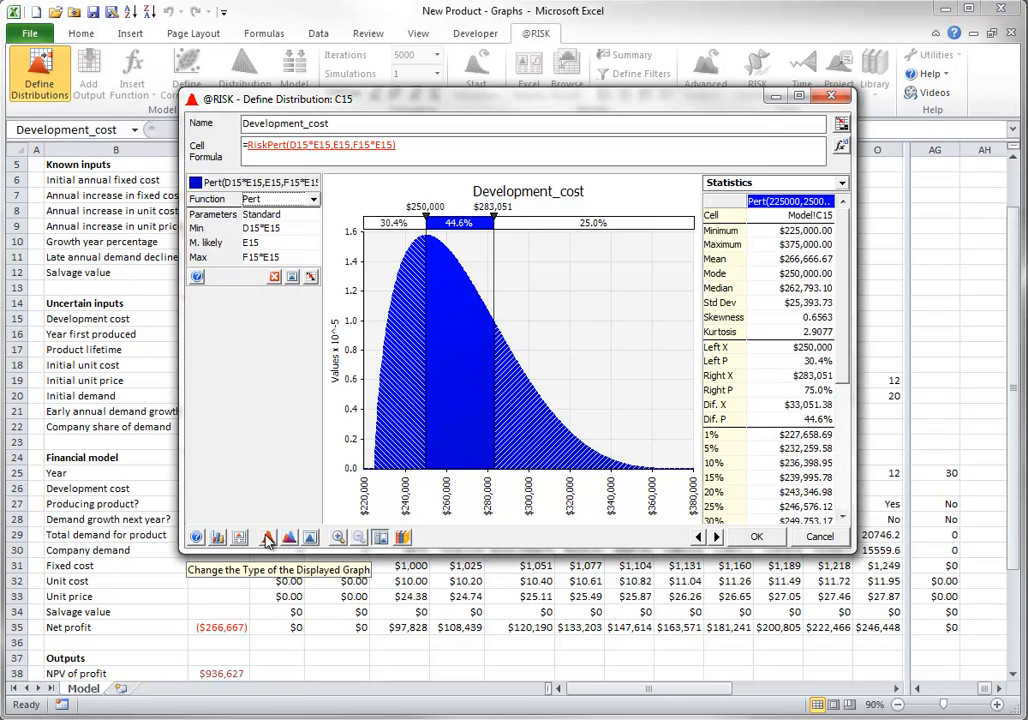
# Display the Development_cost graph as Cumulative Ascending, Cumulative Descending and Relative Frequency, and return it to Probability Density
pyautogui.click(267, 539)
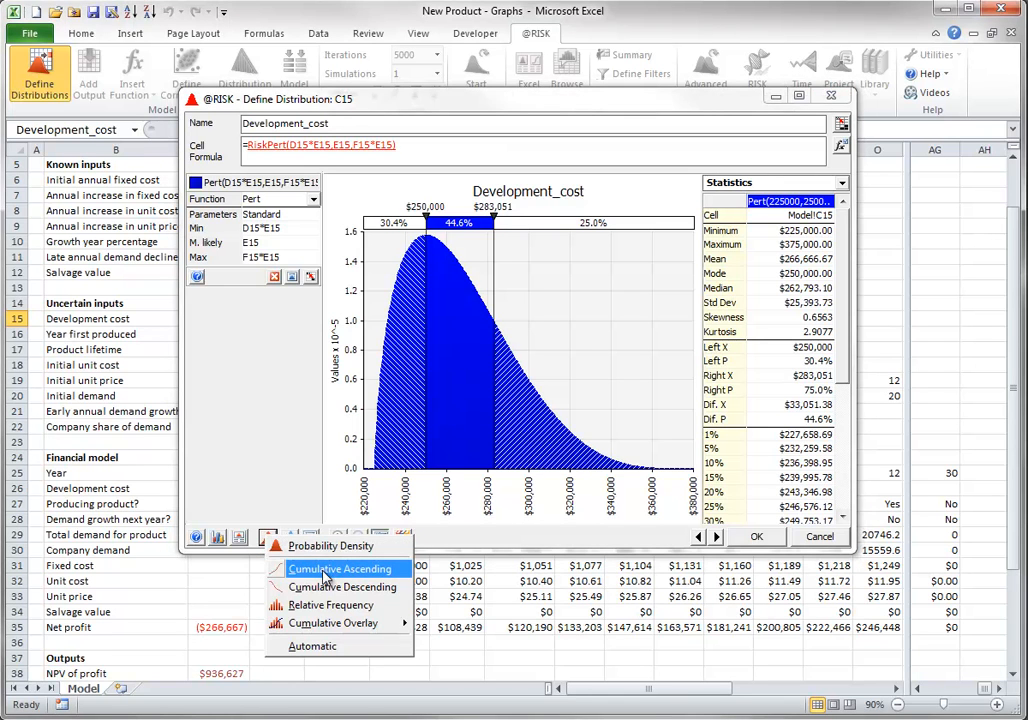
pyautogui.click(323, 574)
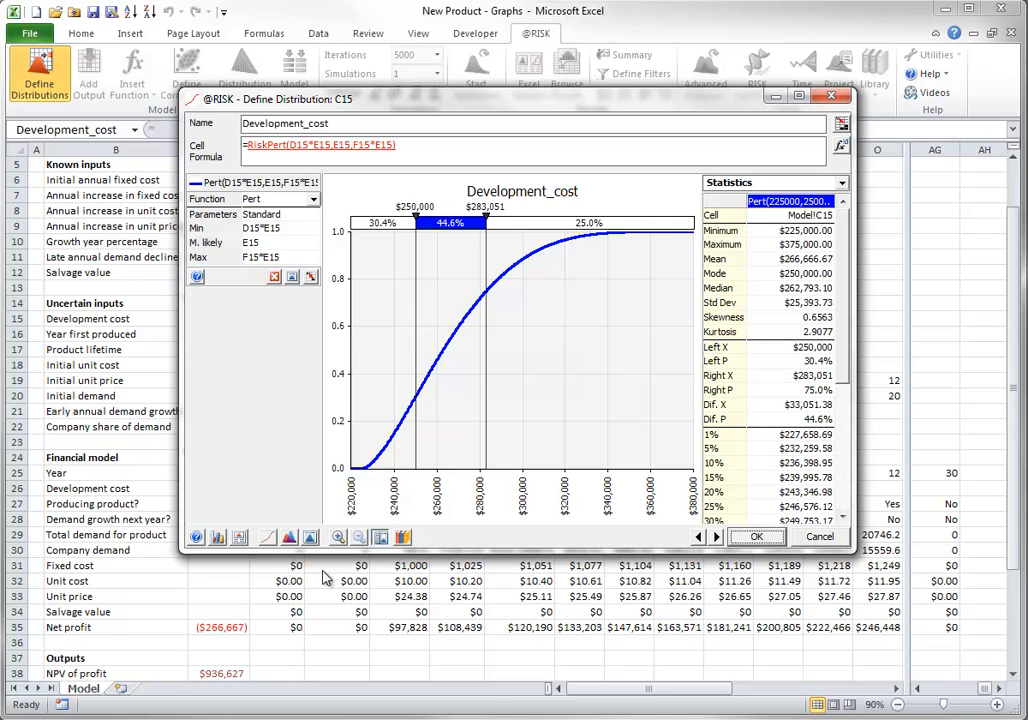
pyautogui.click(267, 537)
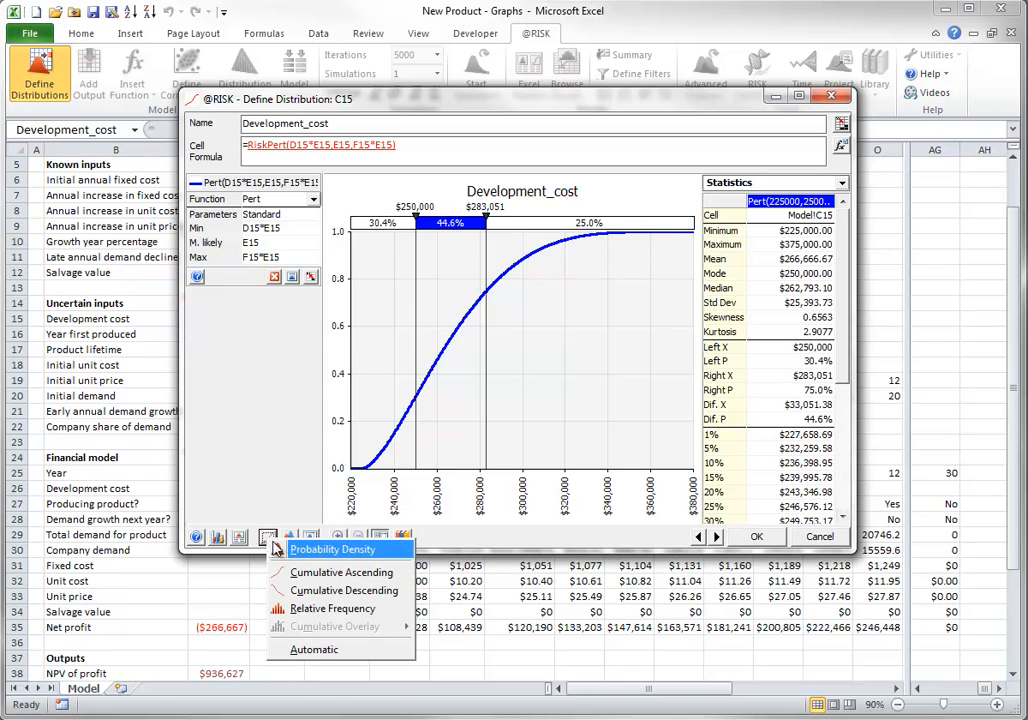
pyautogui.click(302, 590)
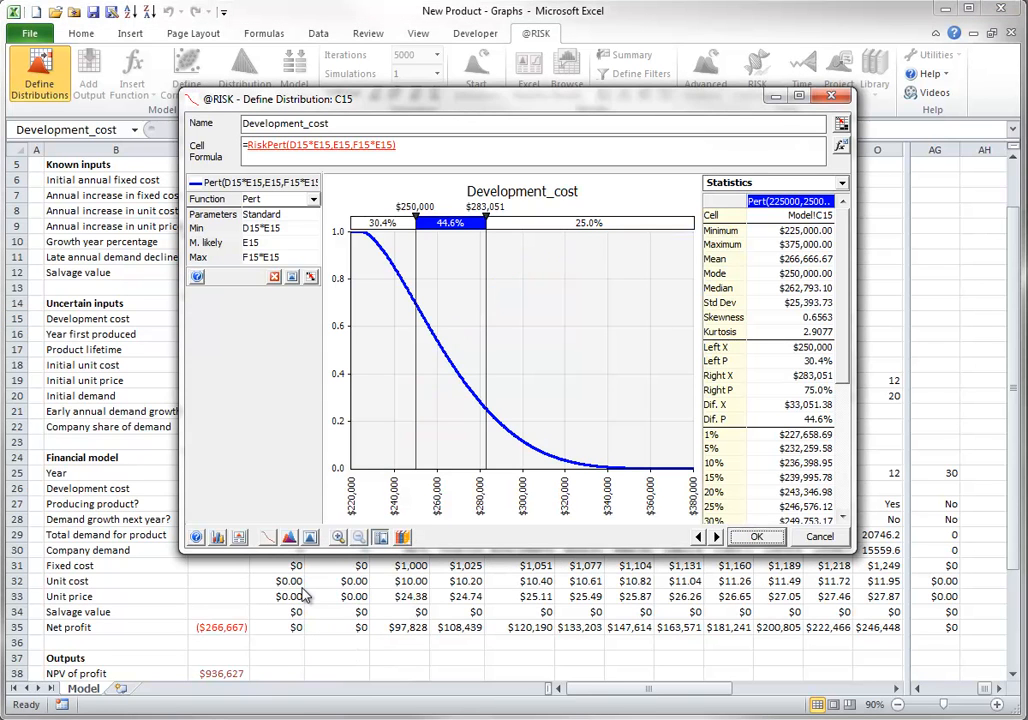
pyautogui.click(267, 537)
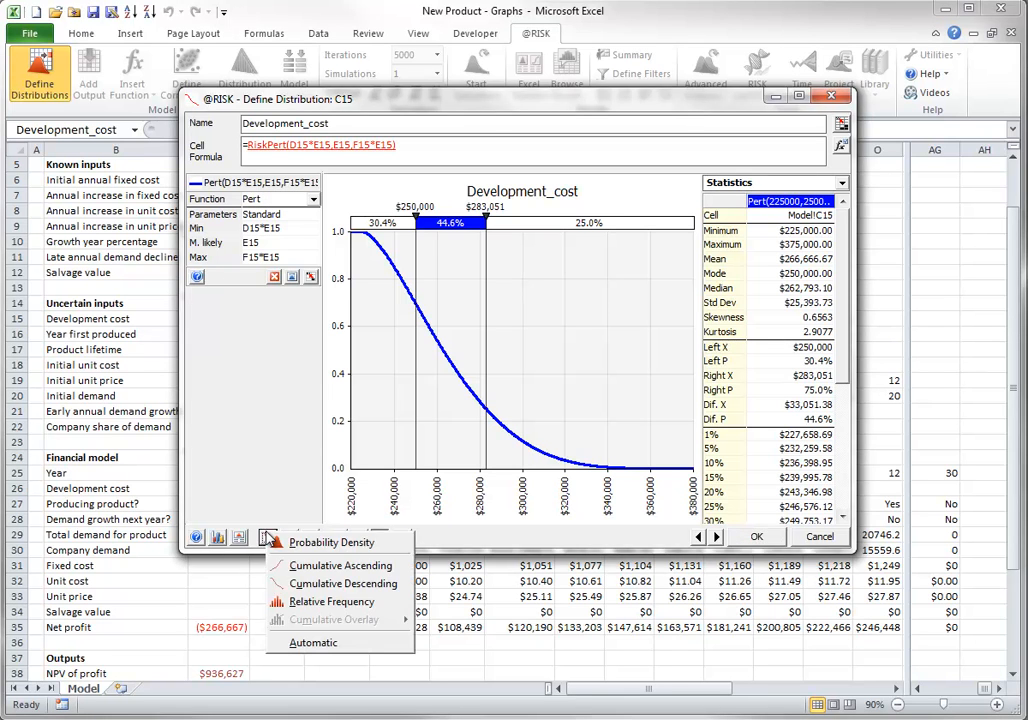
pyautogui.click(300, 601)
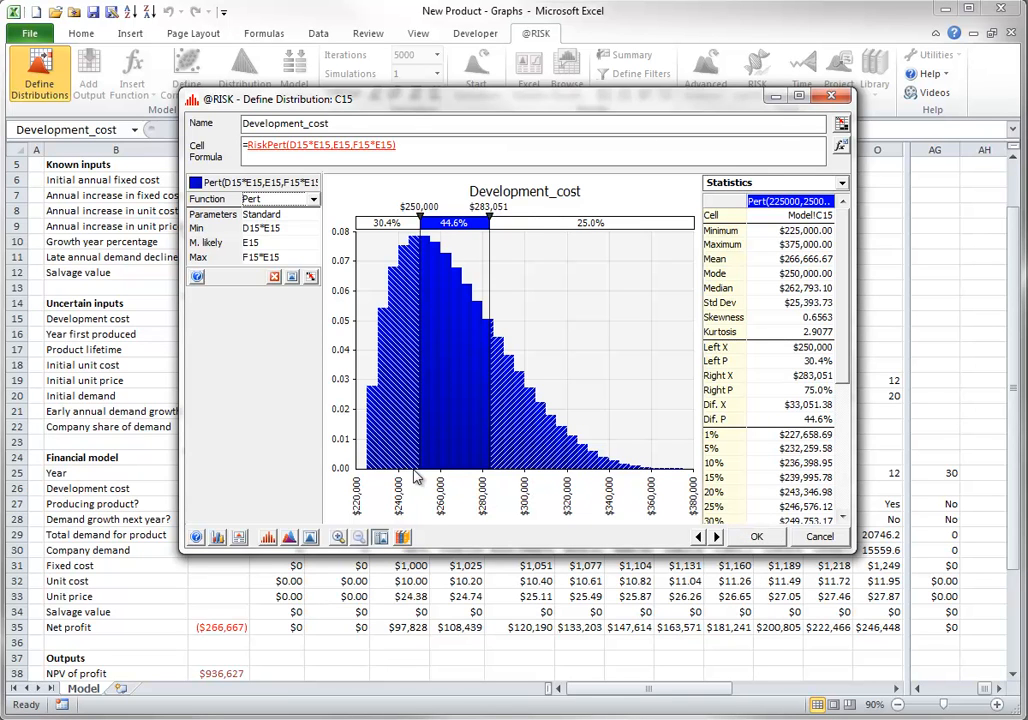
pyautogui.click(268, 540)
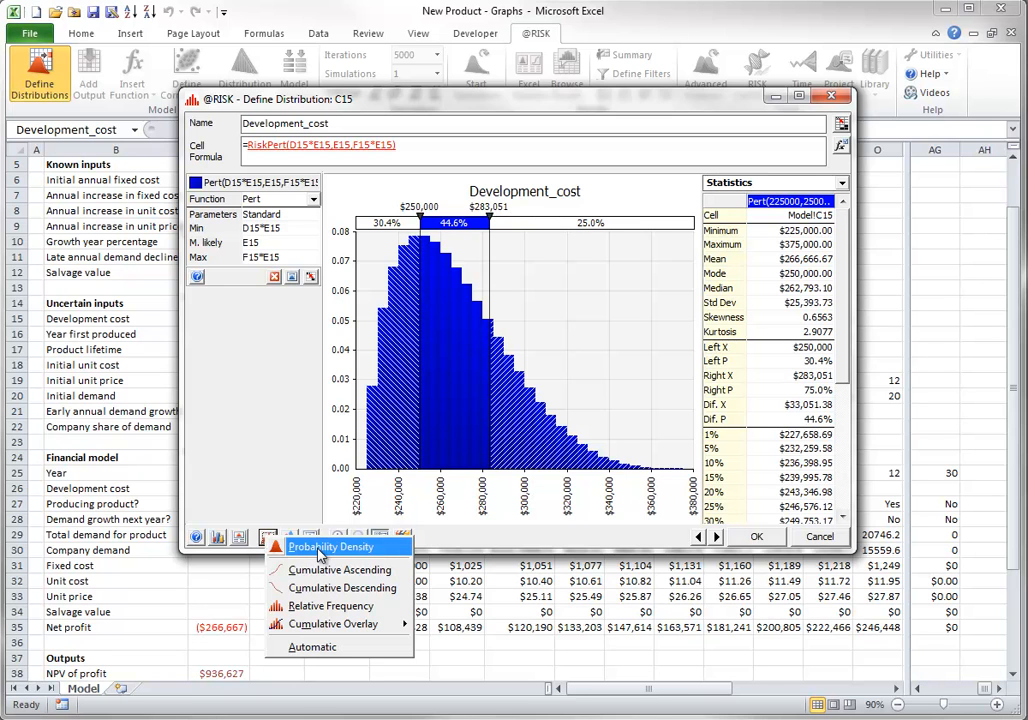
pyautogui.click(319, 553)
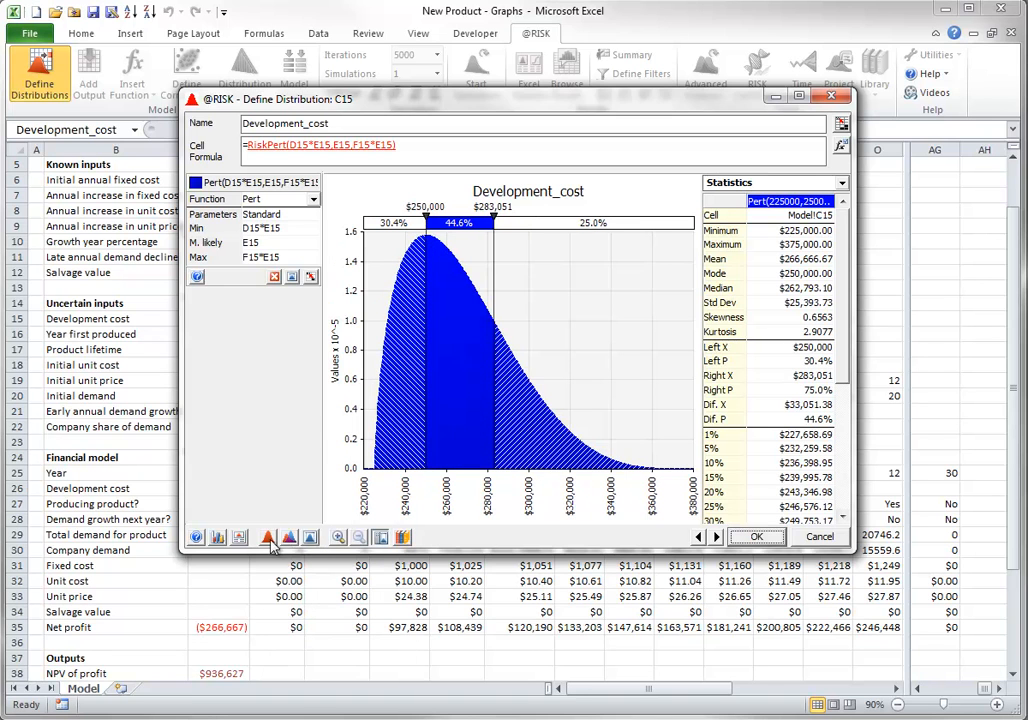
# Add an ascending cumulative overlay to the Development_cost density graph and remove it again
pyautogui.click(268, 540)
pyautogui.moveTo(340, 624)
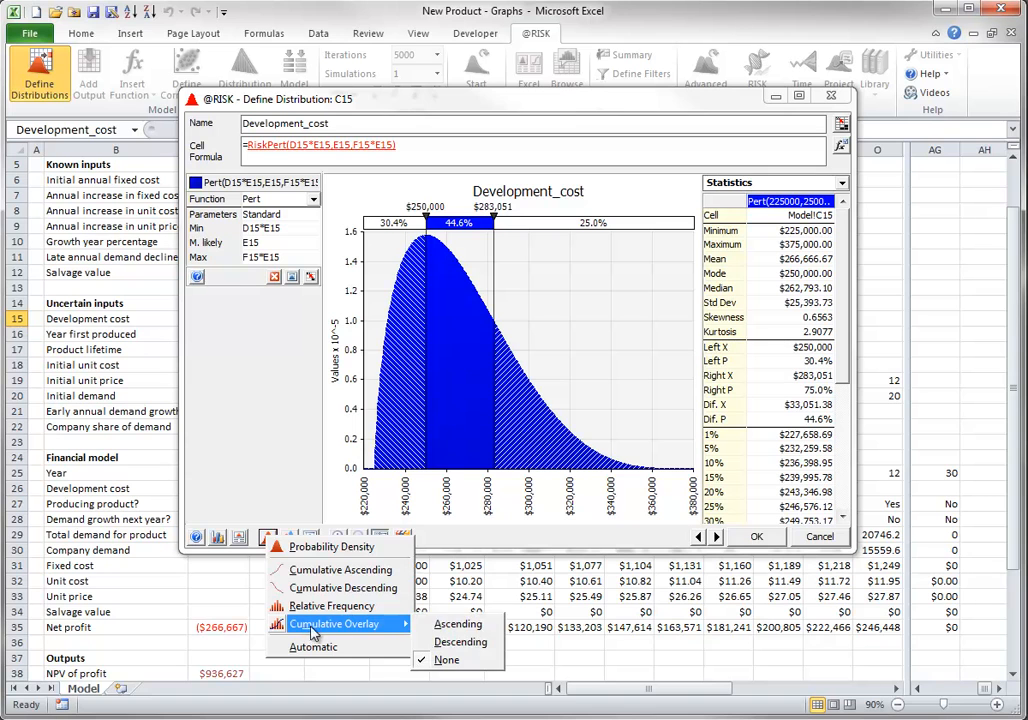
pyautogui.click(452, 625)
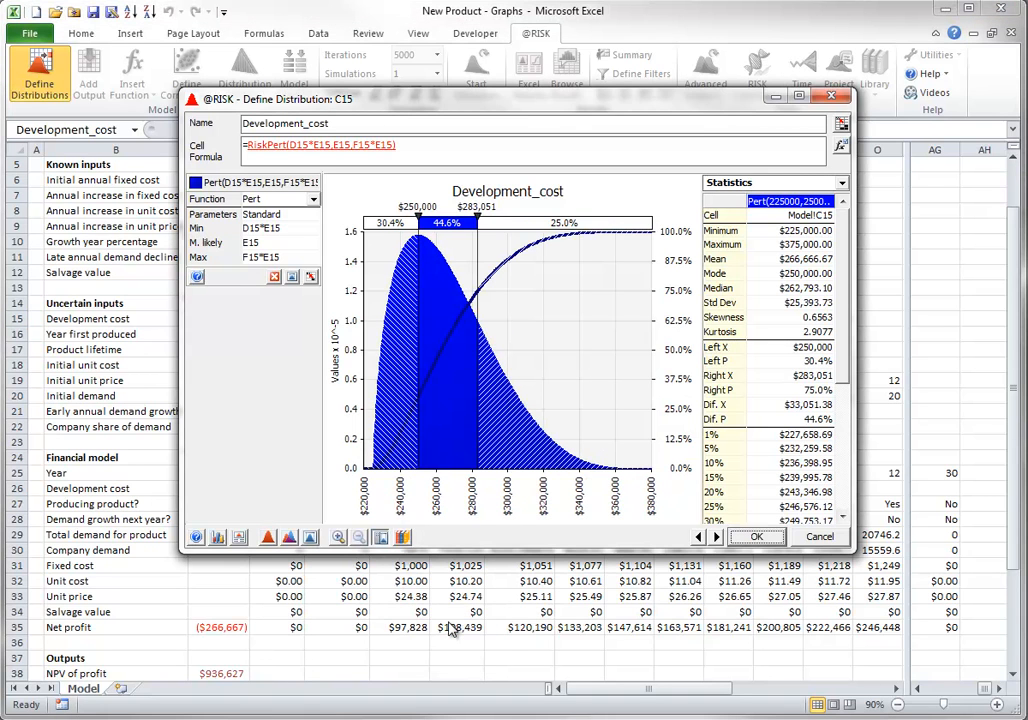
pyautogui.click(268, 540)
pyautogui.moveTo(322, 622)
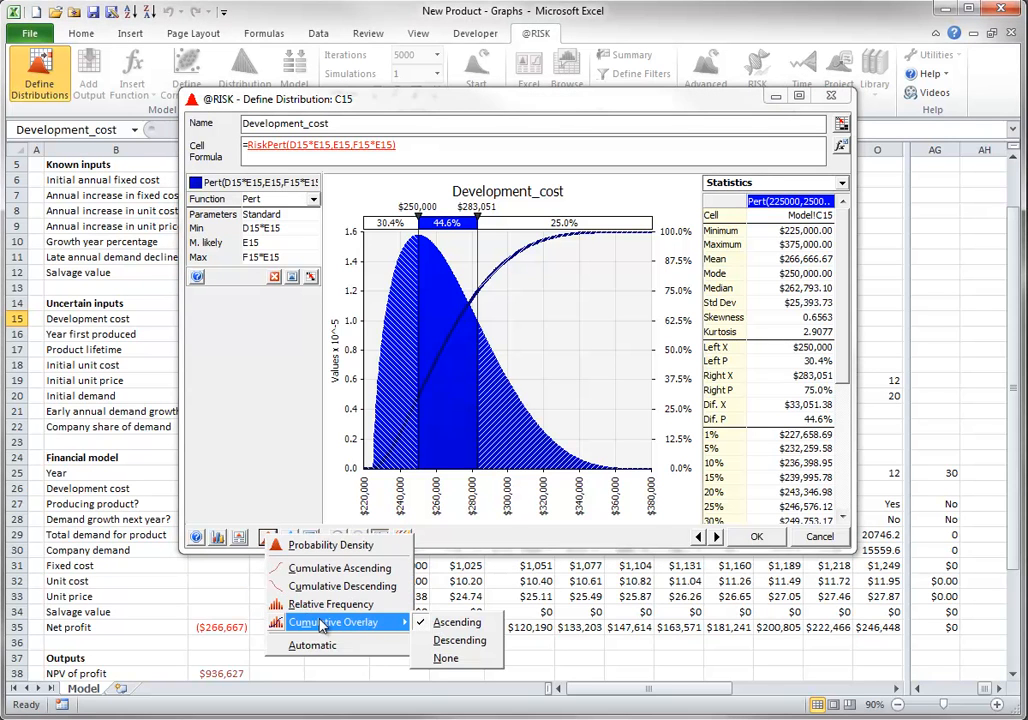
pyautogui.click(446, 661)
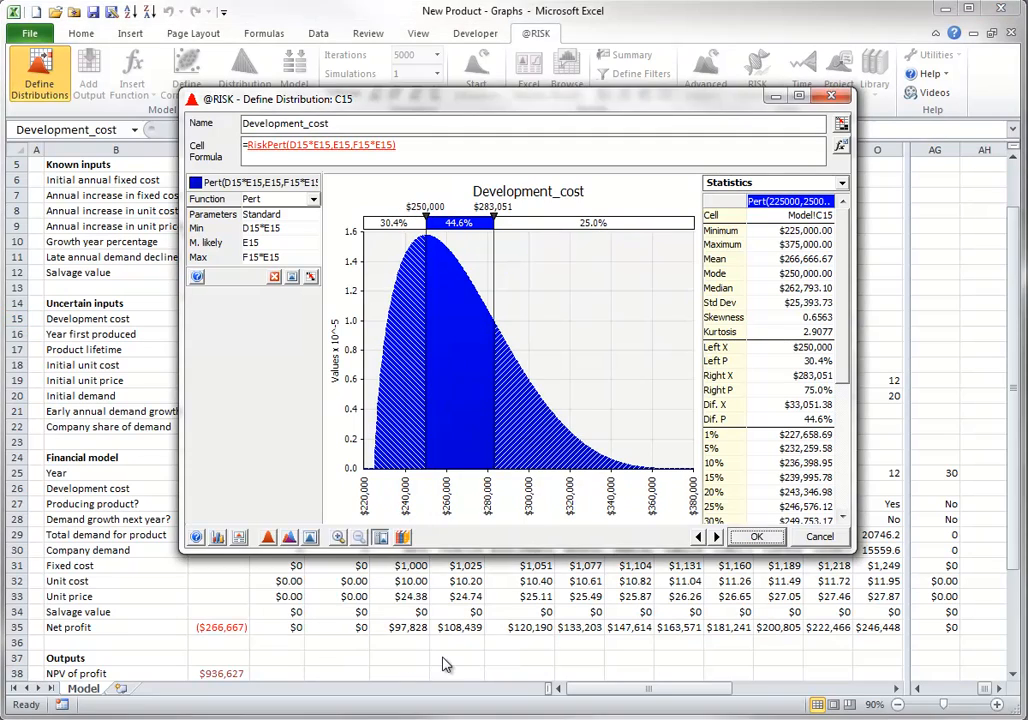
# Overlay a Triang distribution on the Development_cost graph, remove the overlay, and close the distribution definition without saving
pyautogui.click(288, 538)
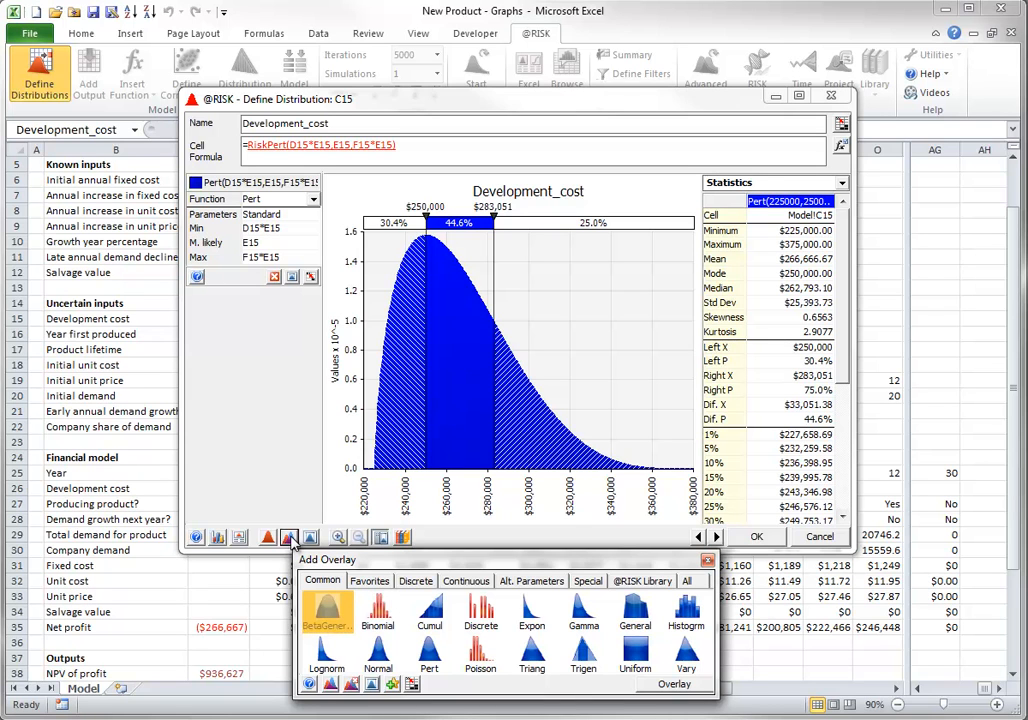
pyautogui.click(533, 656)
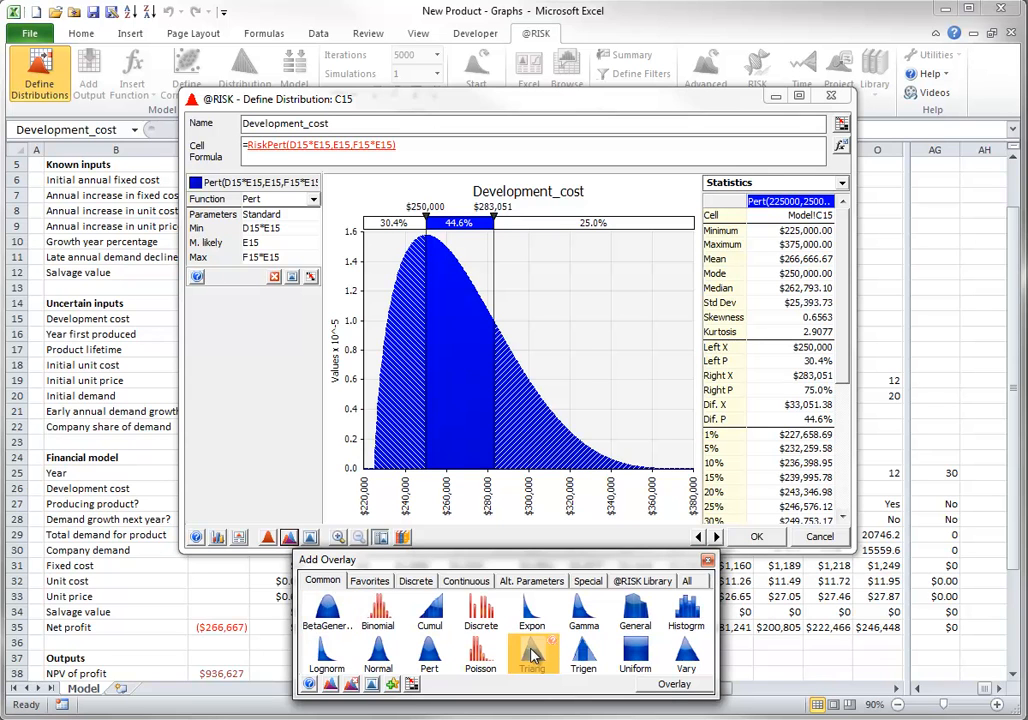
pyautogui.click(672, 684)
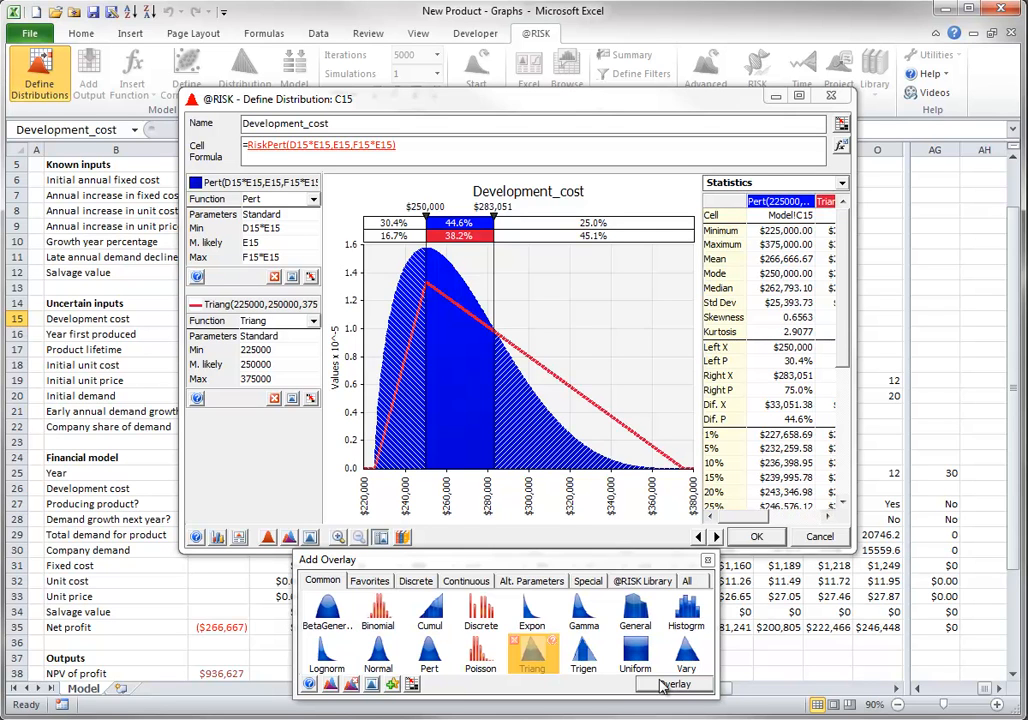
pyautogui.click(350, 684)
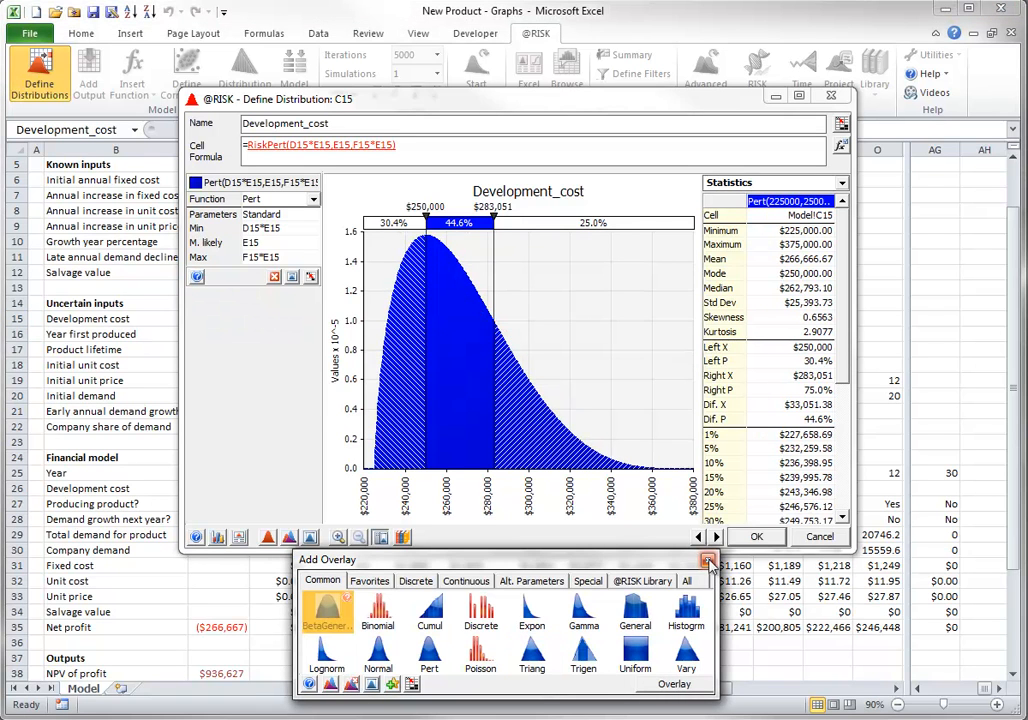
pyautogui.click(708, 559)
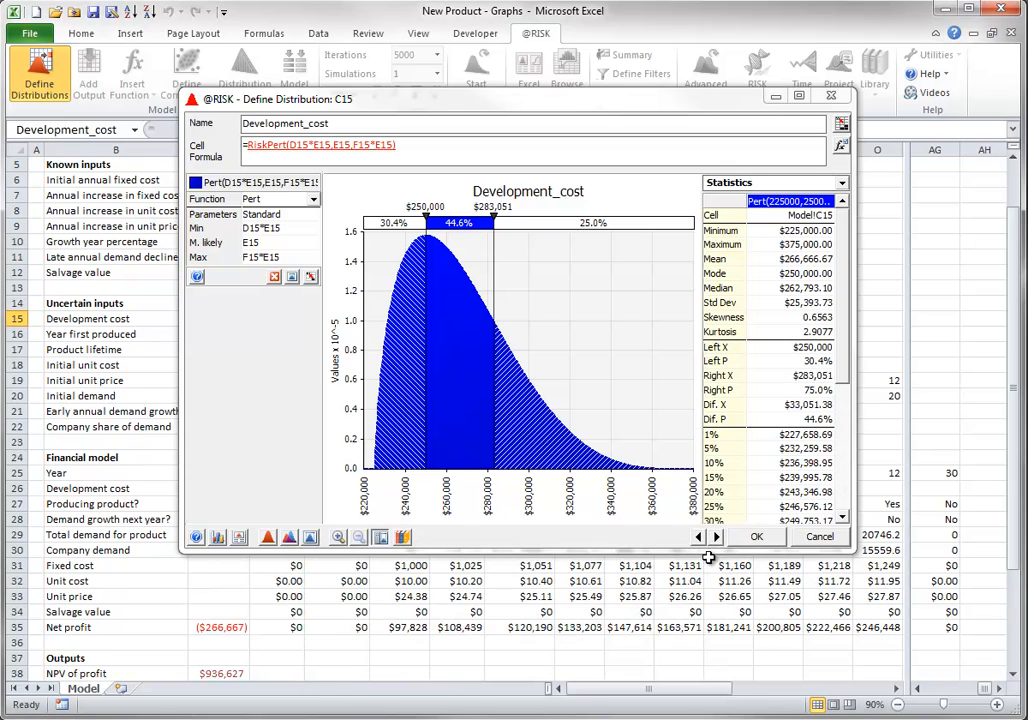
pyautogui.click(820, 539)
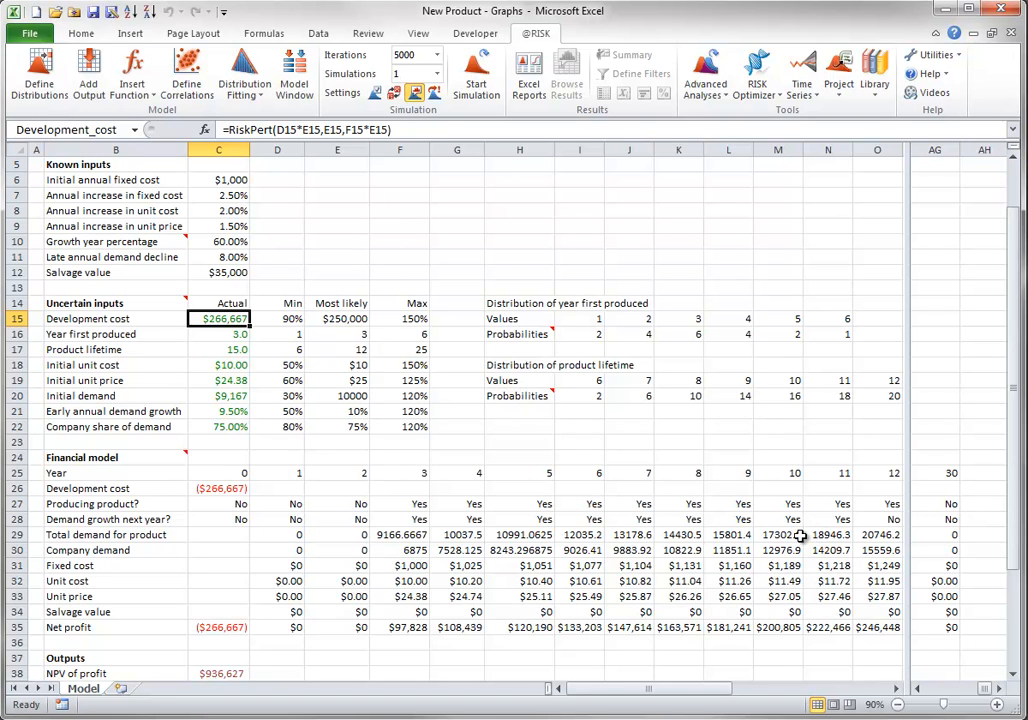
# Show the distribution definition of Product lifetime in cell C17
pyautogui.click(222, 349)
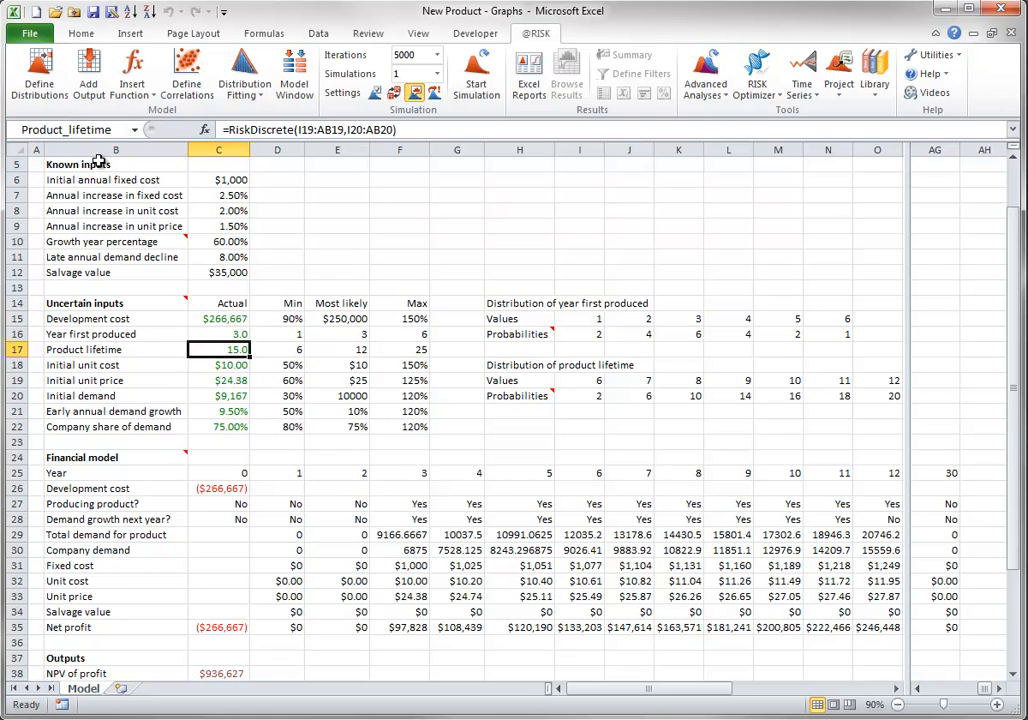
pyautogui.click(35, 65)
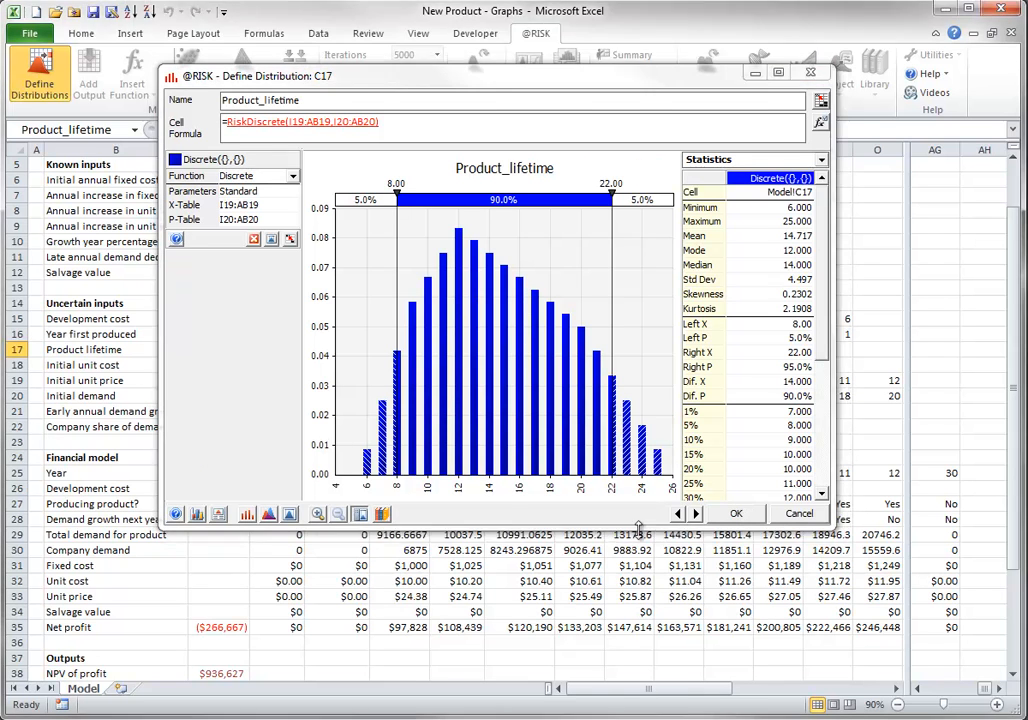
# Close the Product_lifetime definition without saving, run the simulation, and show the results graph for NPV of profit in cell C38
pyautogui.click(798, 515)
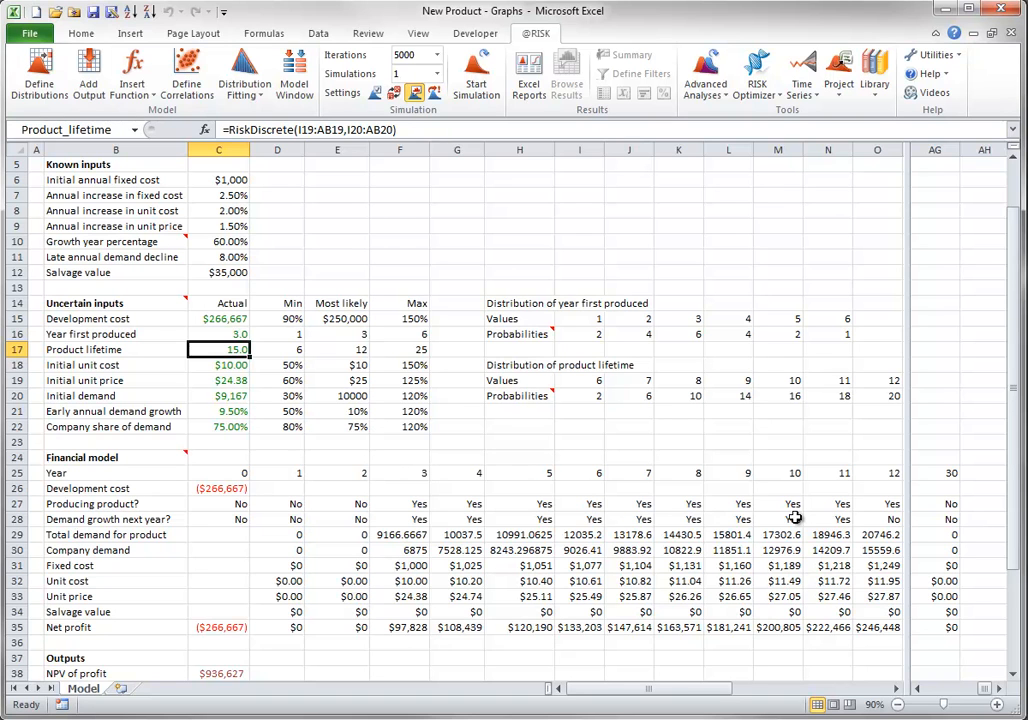
pyautogui.click(473, 68)
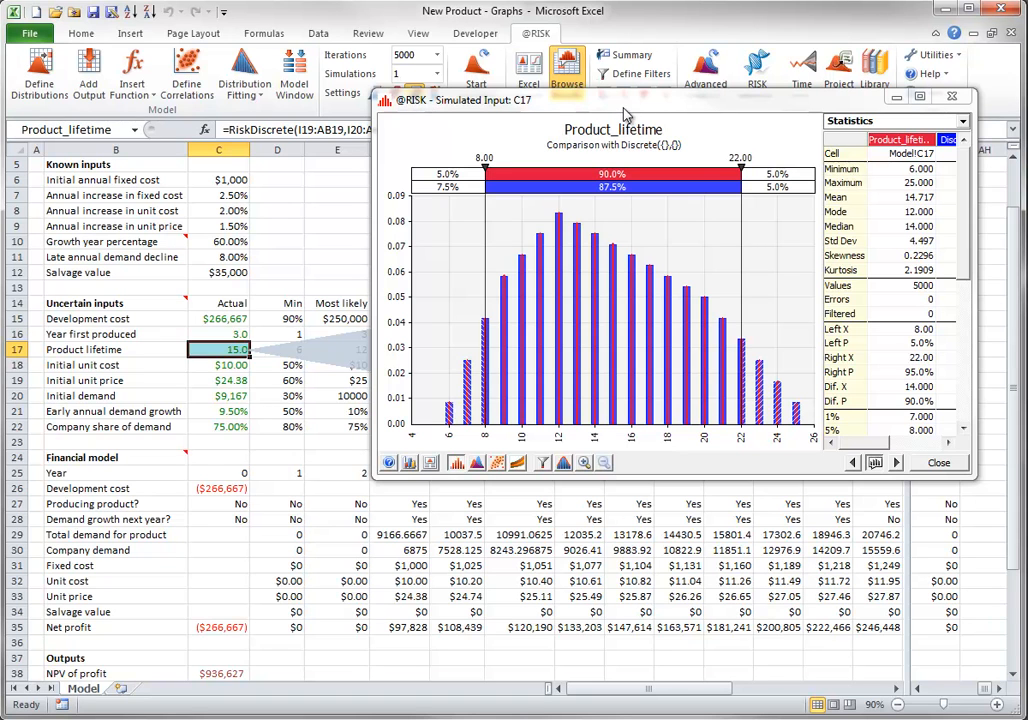
pyautogui.click(222, 670)
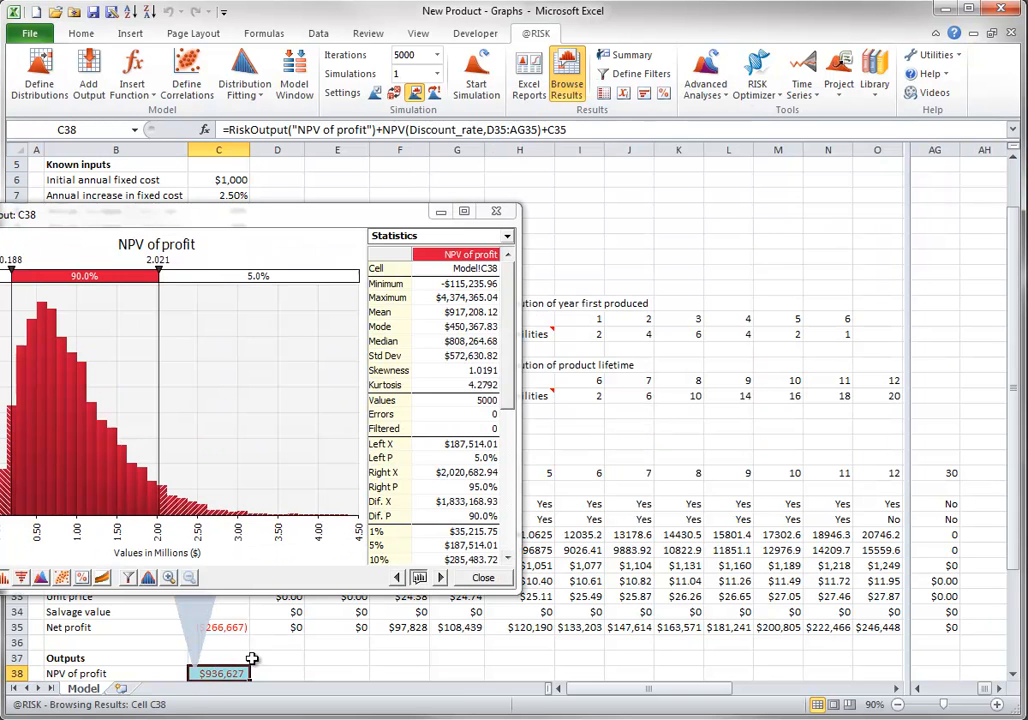
pyautogui.moveTo(259, 218); pyautogui.dragTo(550, 128)
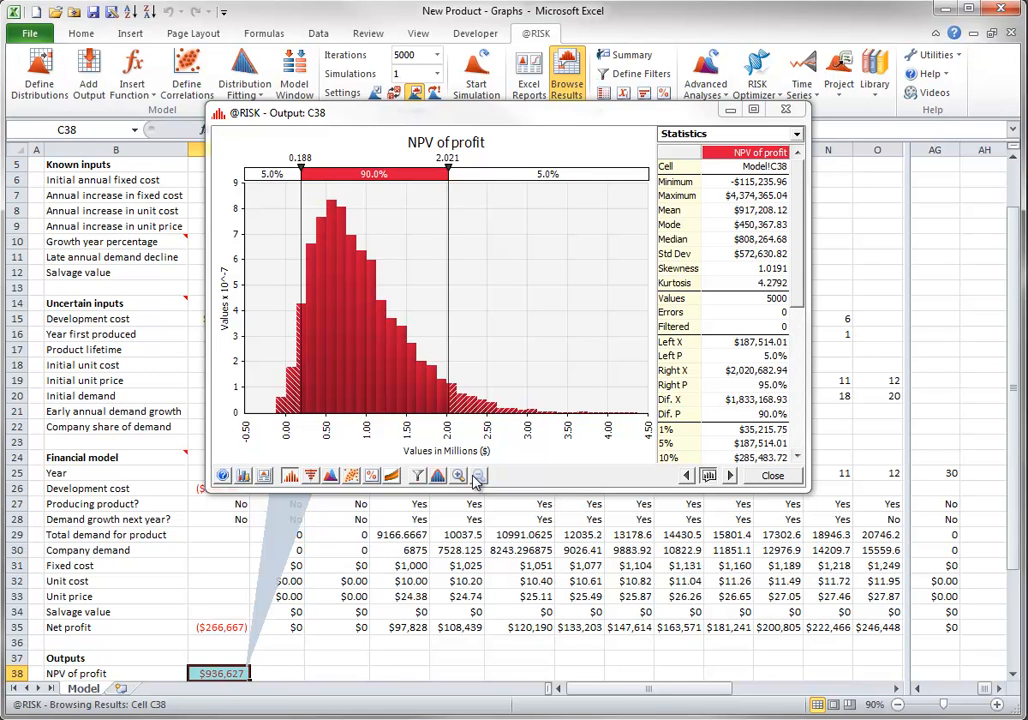
# Display the NPV of profit graph as Discrete Probability and return it to Probability Density
pyautogui.click(294, 479)
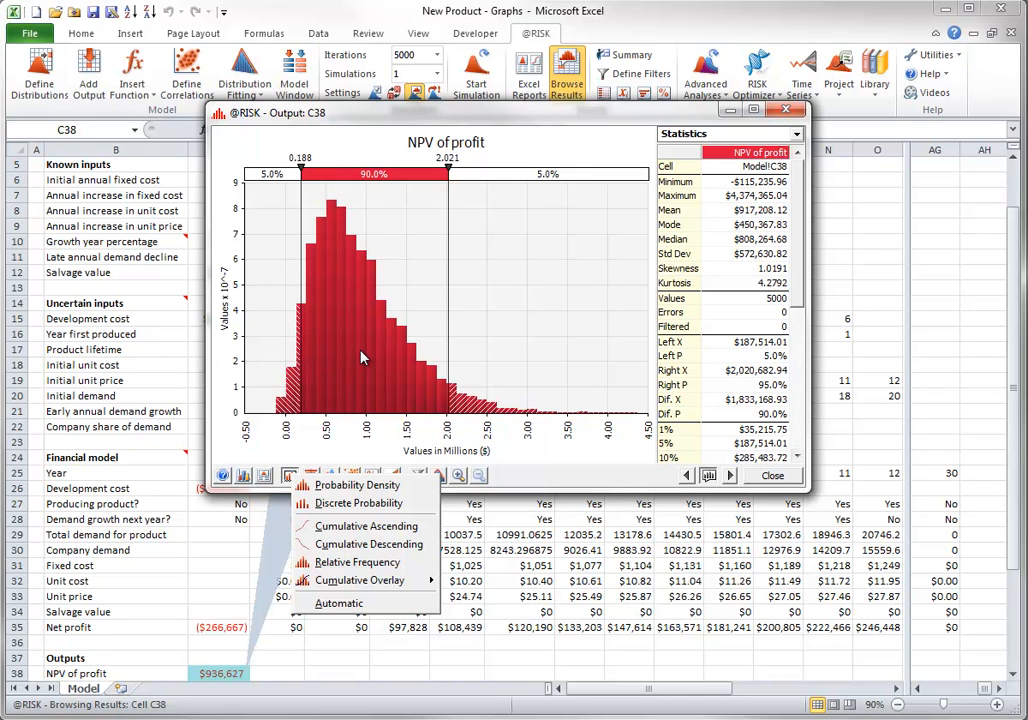
pyautogui.click(348, 505)
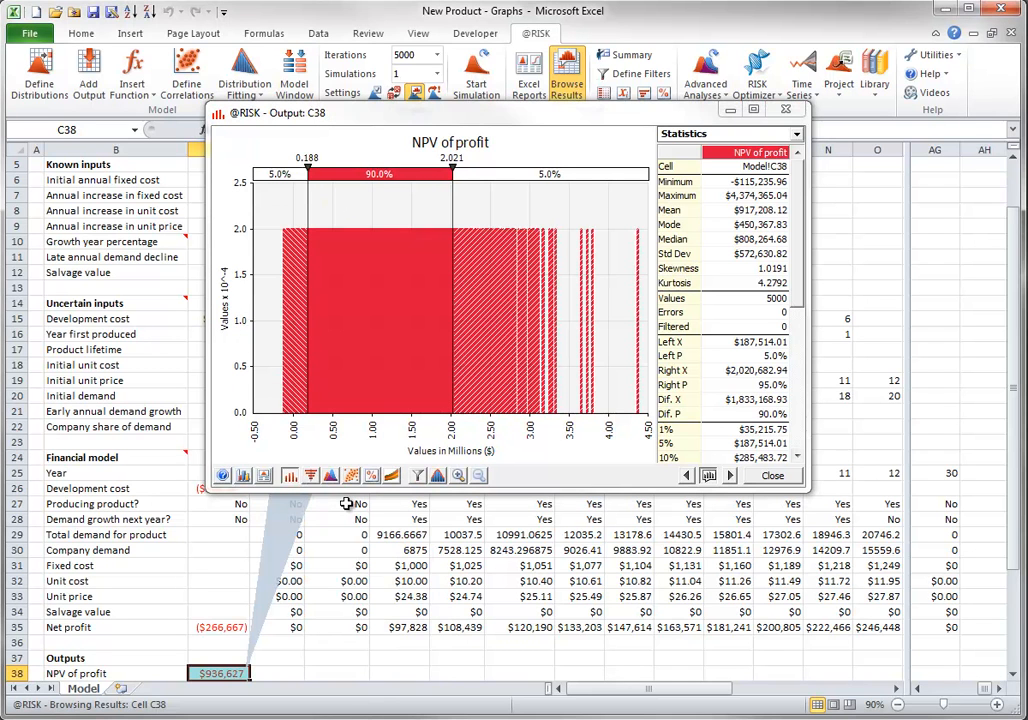
pyautogui.click(289, 476)
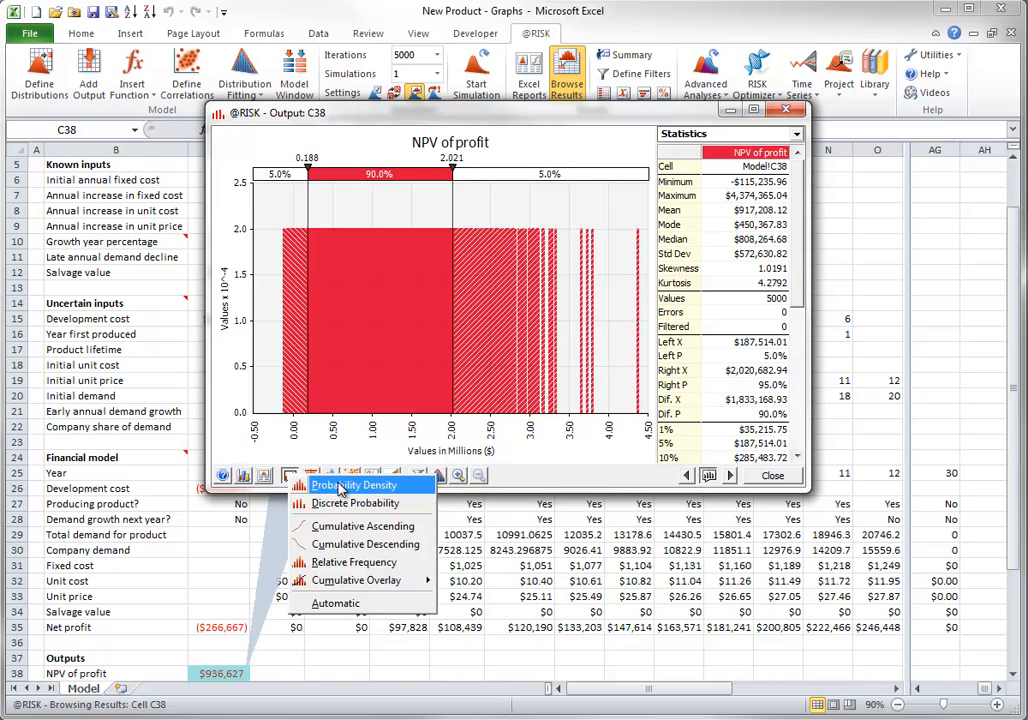
pyautogui.click(341, 486)
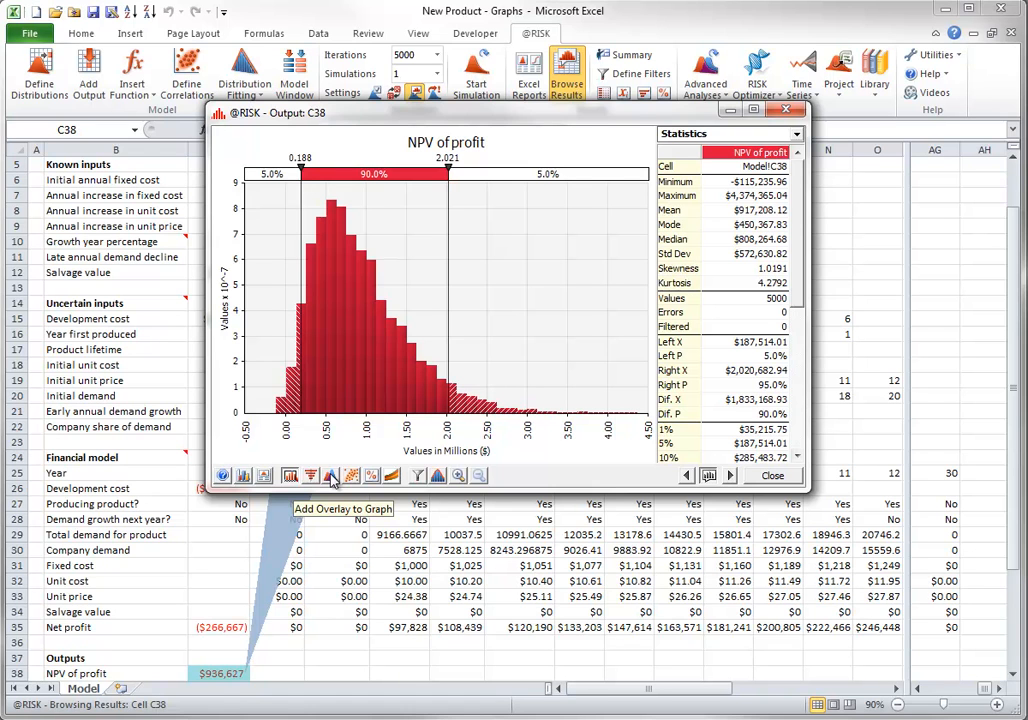
# Overlay the Development cost results from cell C15 on the NPV of profit graph and clear the overlay again
pyautogui.click(333, 479)
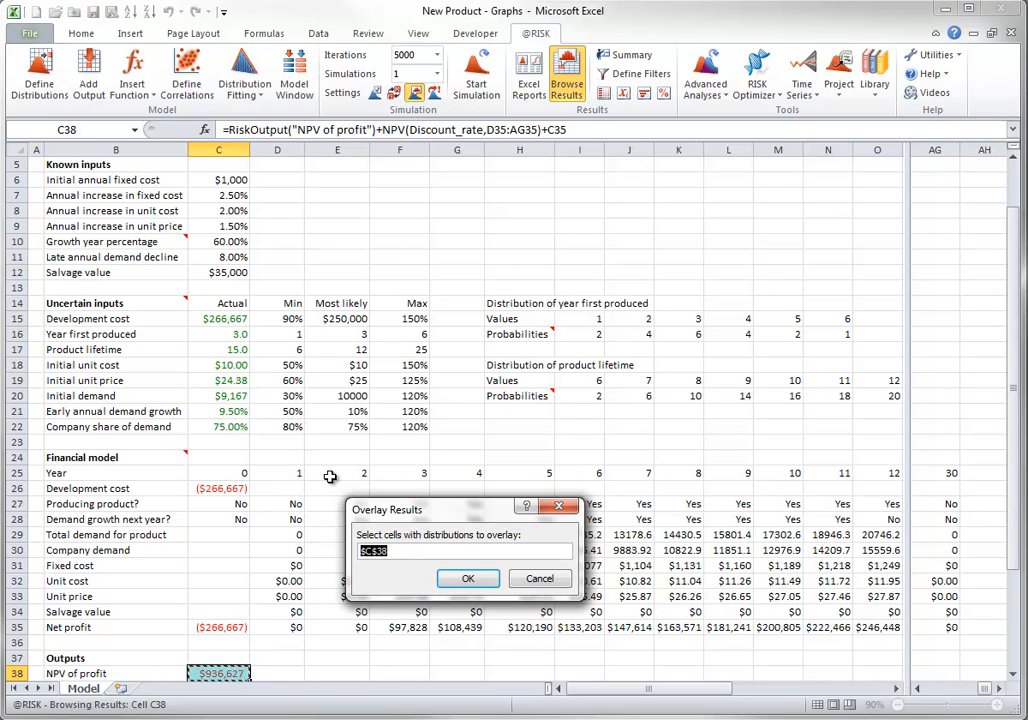
pyautogui.click(222, 318)
pyautogui.click(468, 577)
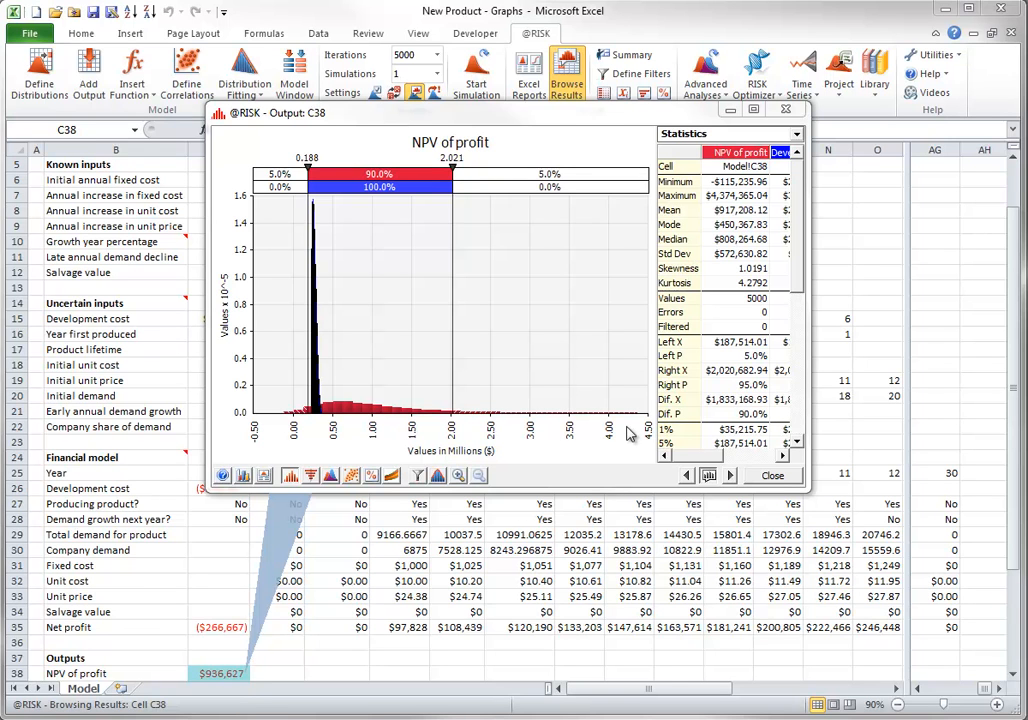
pyautogui.click(330, 477)
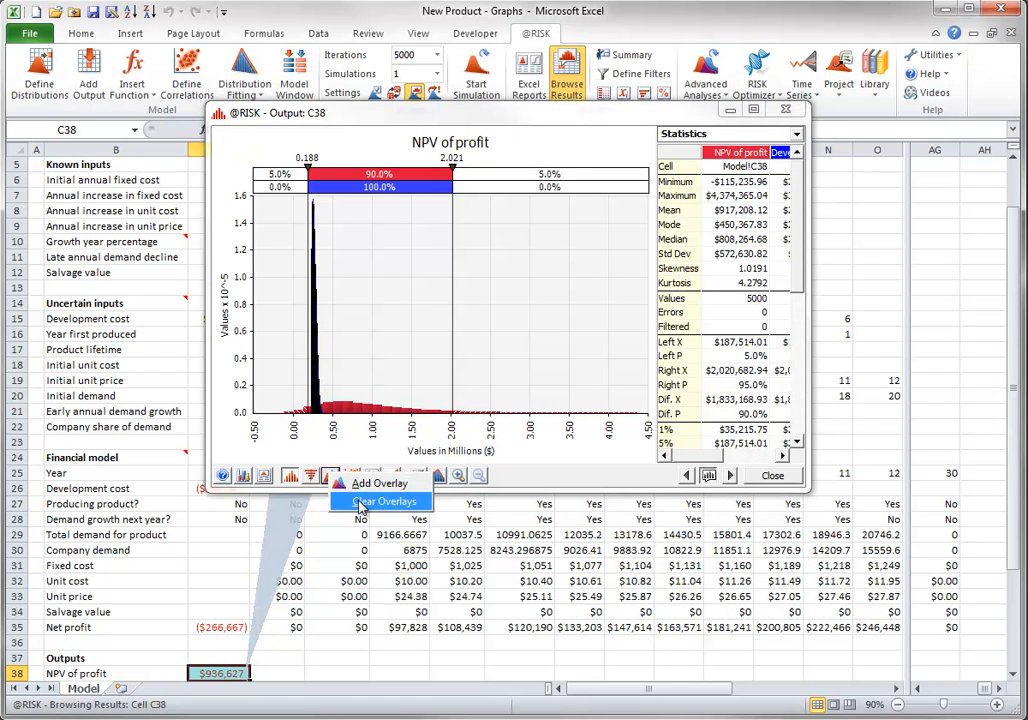
pyautogui.click(361, 503)
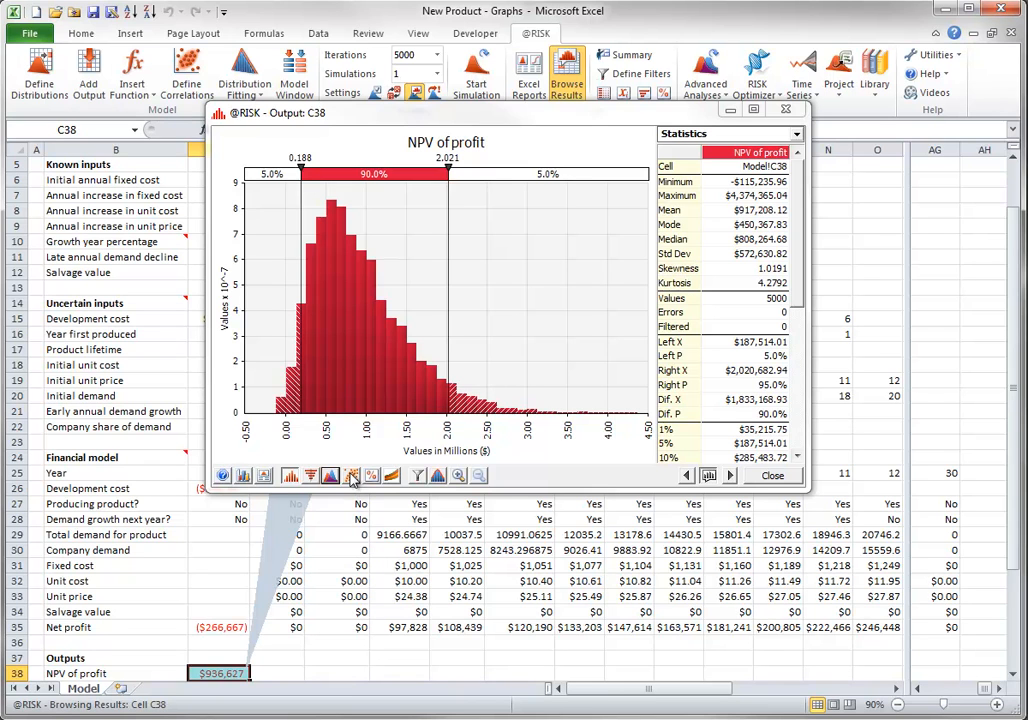
# Create a scatter plot of NPV of profit against Development cost in C15, view it, and close both graph windows
pyautogui.click(352, 478)
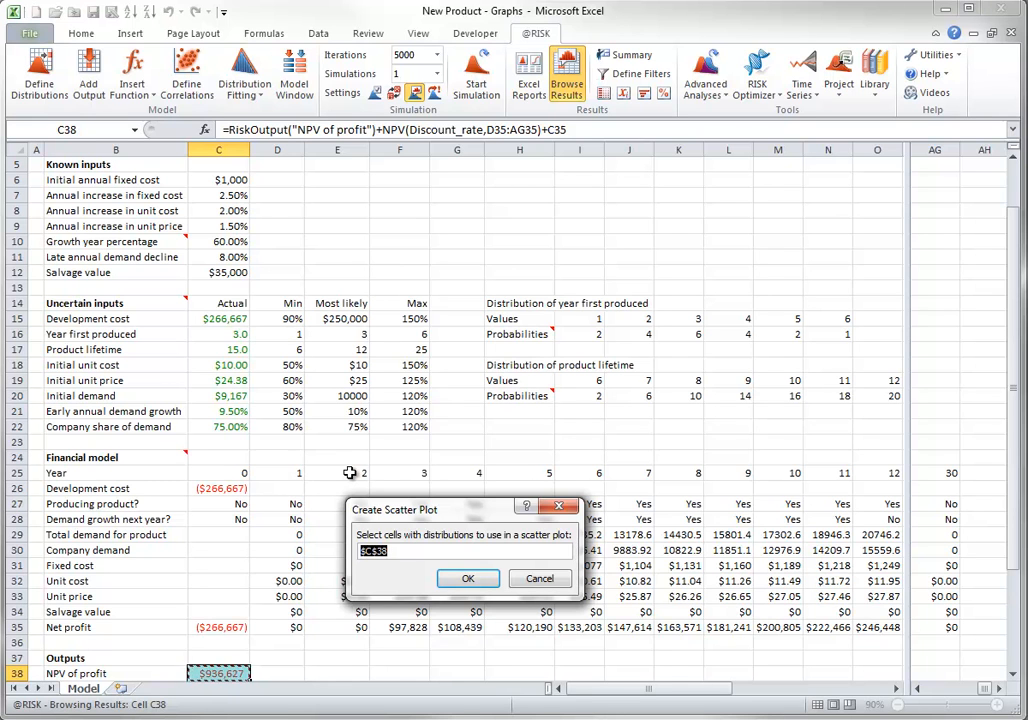
pyautogui.click(216, 318)
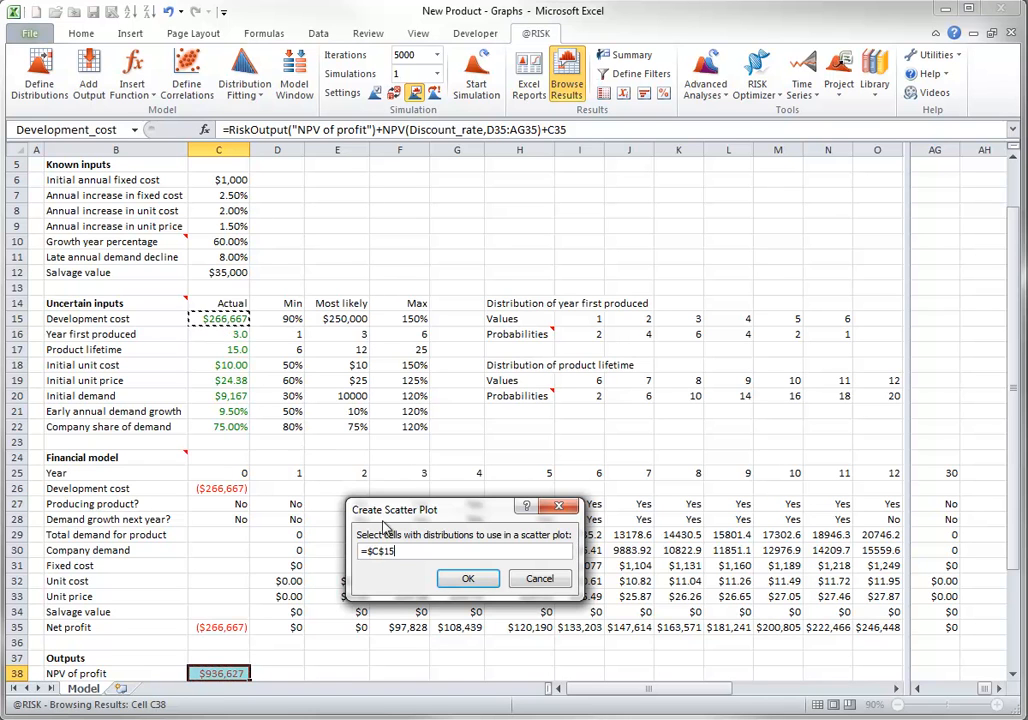
pyautogui.click(468, 581)
pyautogui.moveTo(388, 236); pyautogui.dragTo(606, 185)
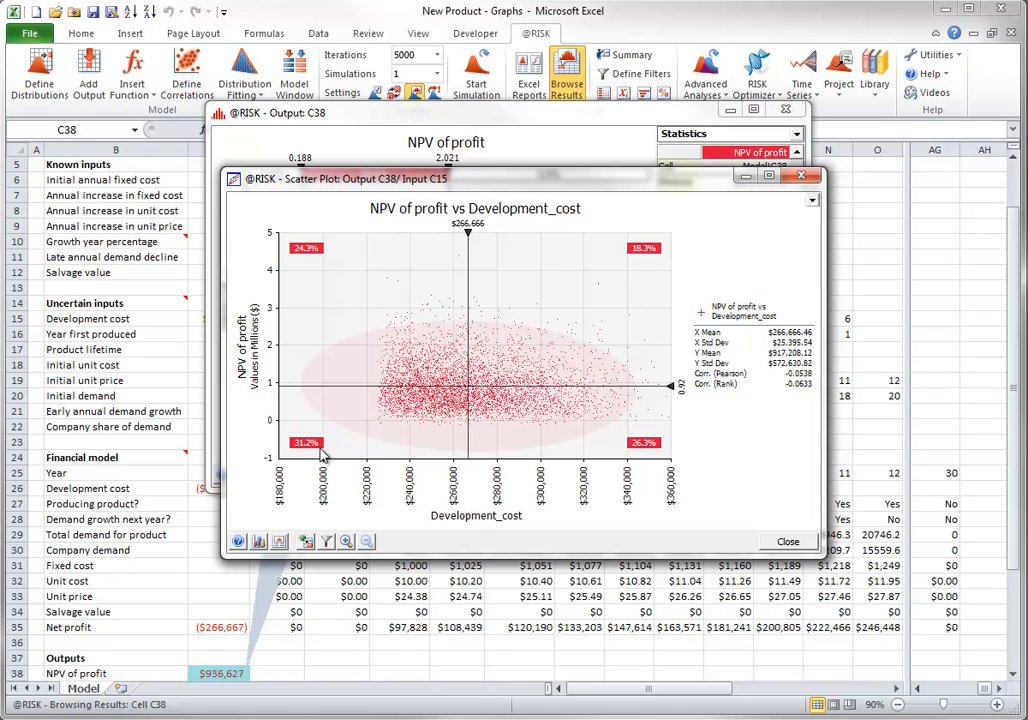
pyautogui.click(785, 542)
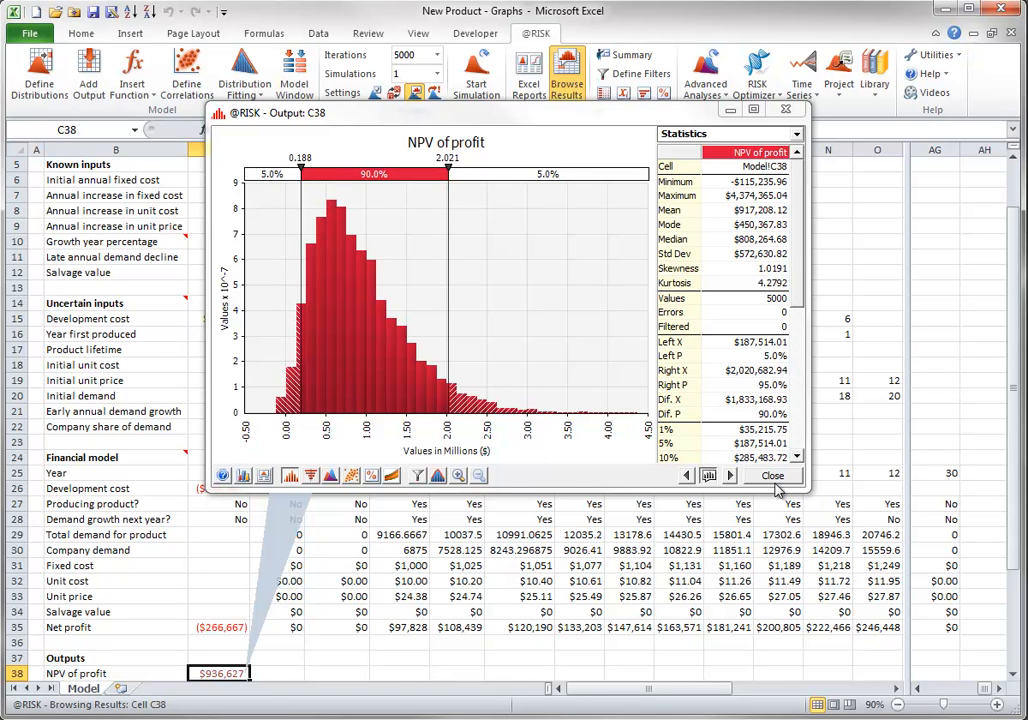
pyautogui.click(773, 477)
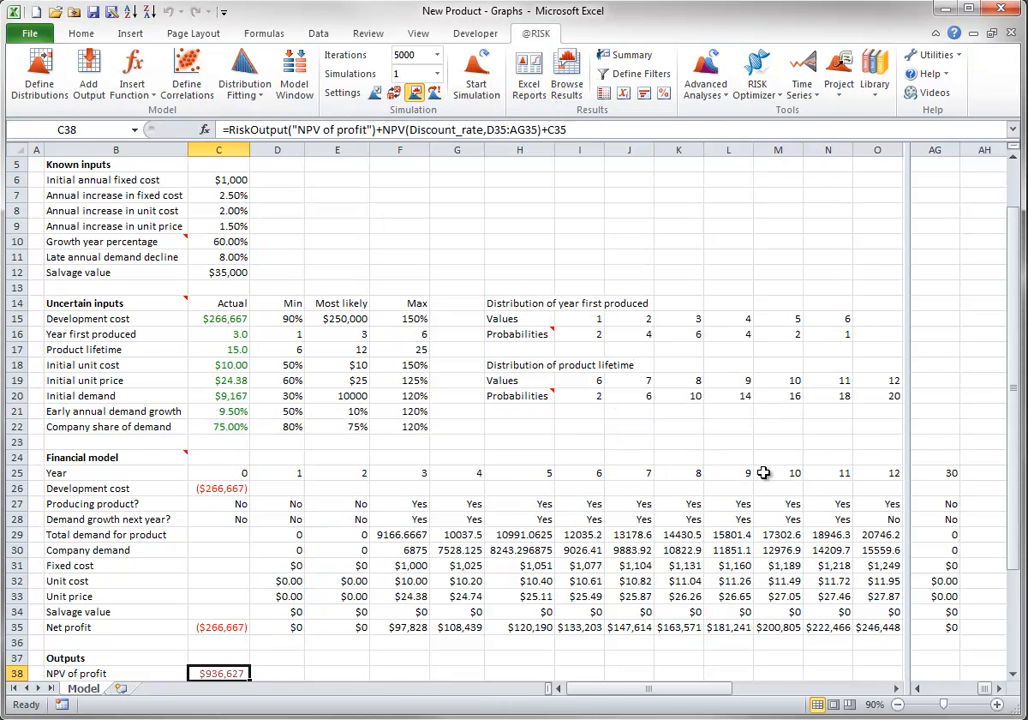
# Show the sensitivity analysis for NPV of profit with scatter plots, enlarge the Initial_unit_price plot, and close the analysis
pyautogui.click(643, 93)
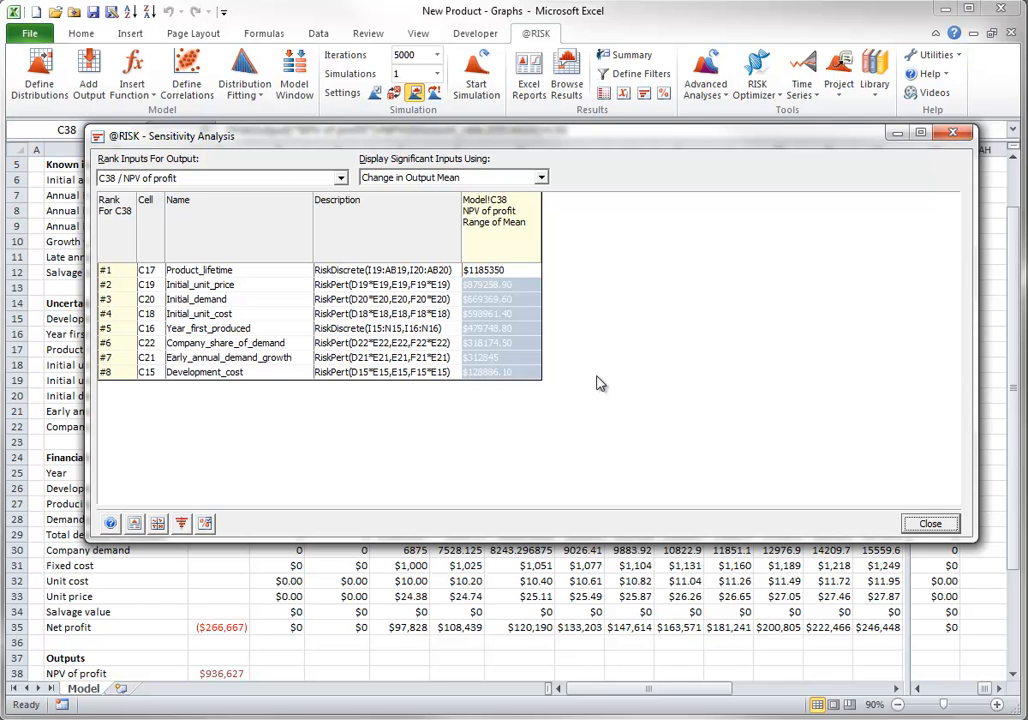
pyautogui.click(157, 523)
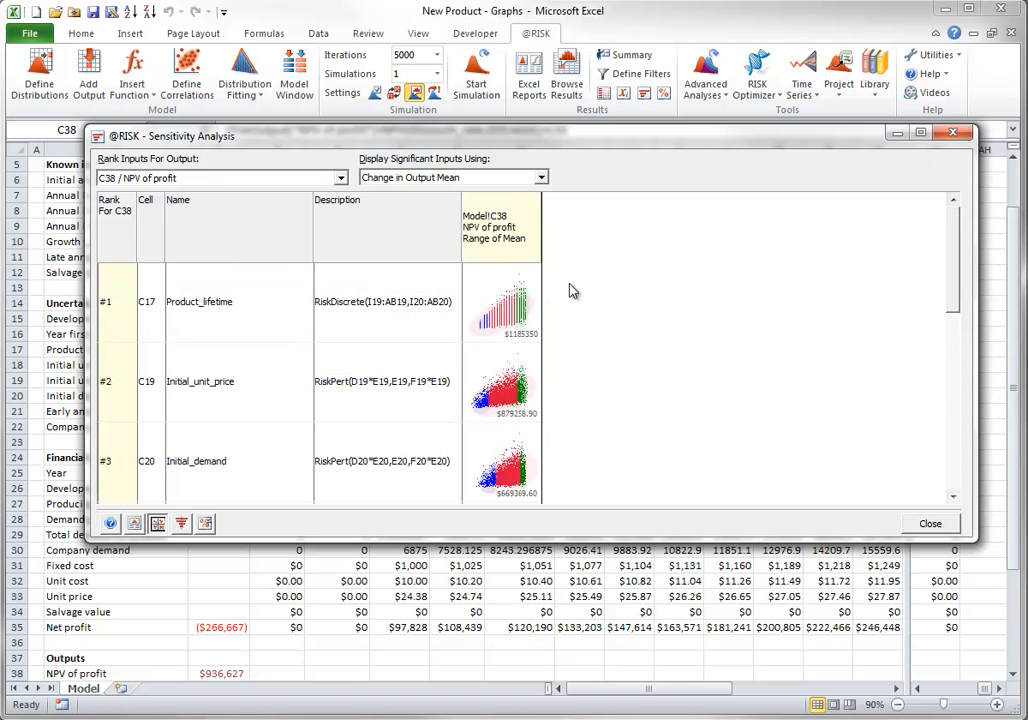
pyautogui.moveTo(500, 382); pyautogui.dragTo(592, 492)
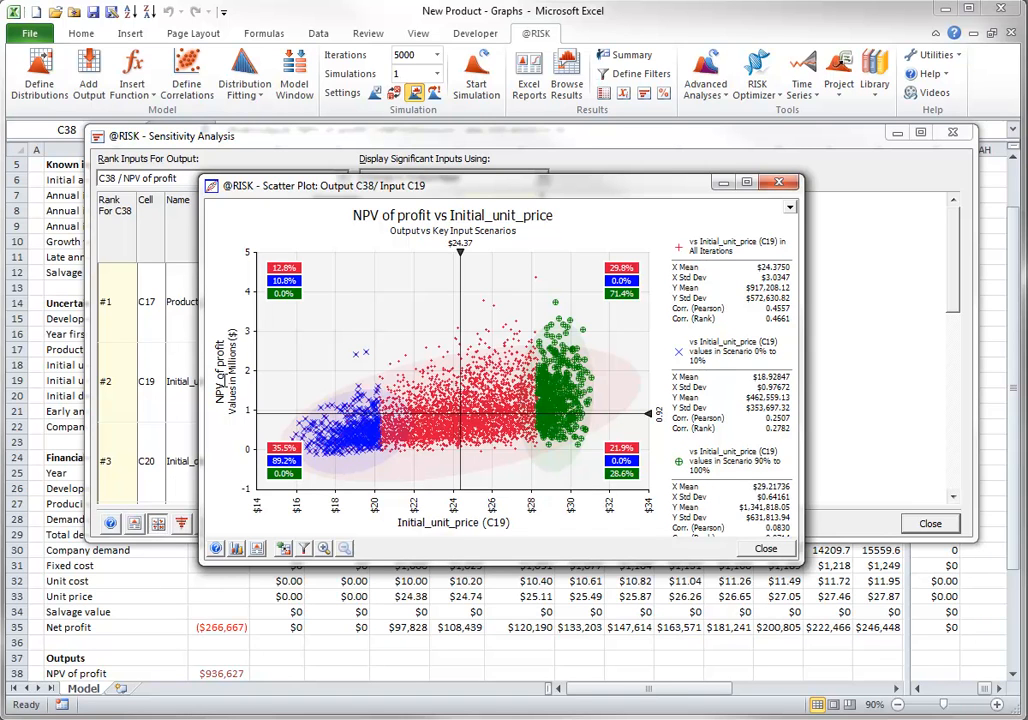
pyautogui.click(765, 551)
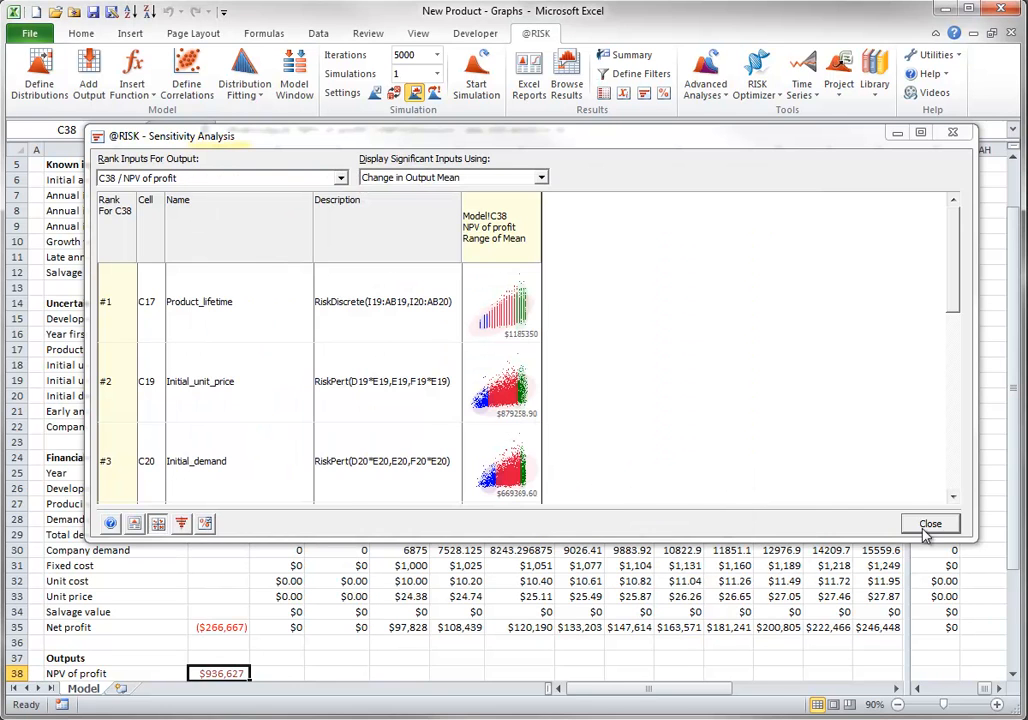
pyautogui.click(932, 587)
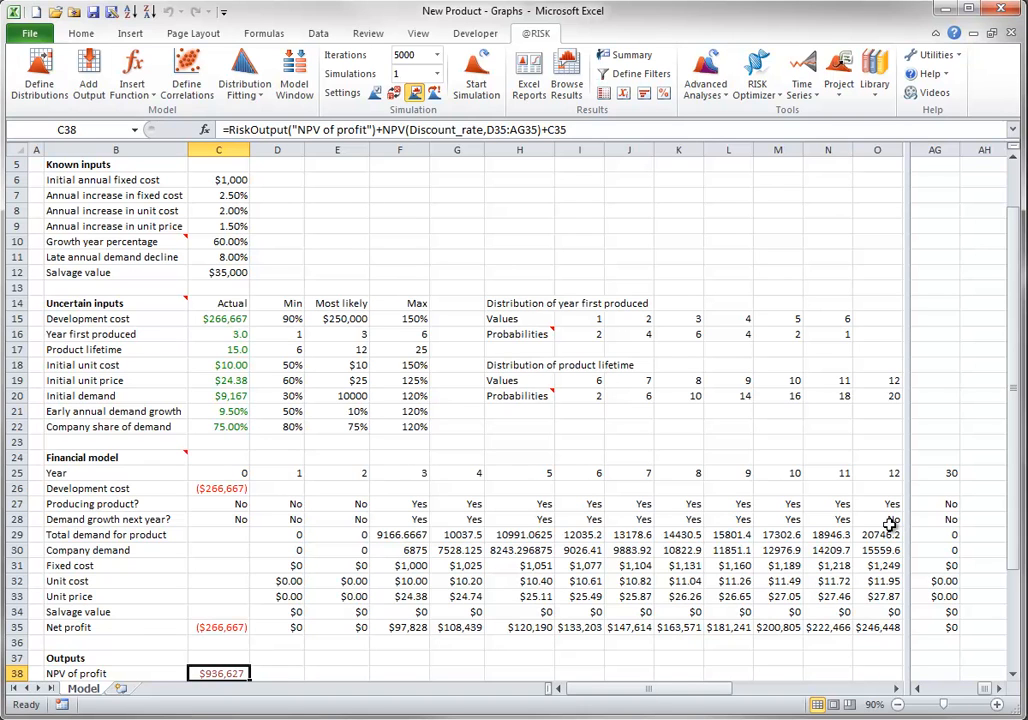
# Start a correlation matrix for the inputs in C18:C20 and place its top-left cell at H5
pyautogui.moveTo(226, 365); pyautogui.dragTo(226, 396)
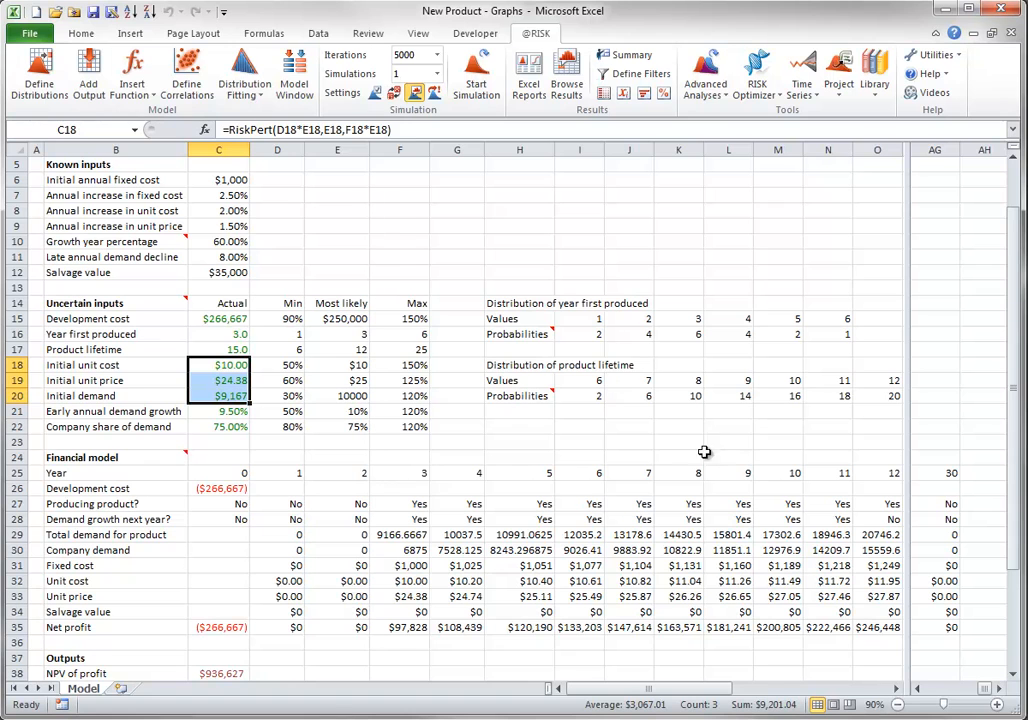
pyautogui.click(165, 58)
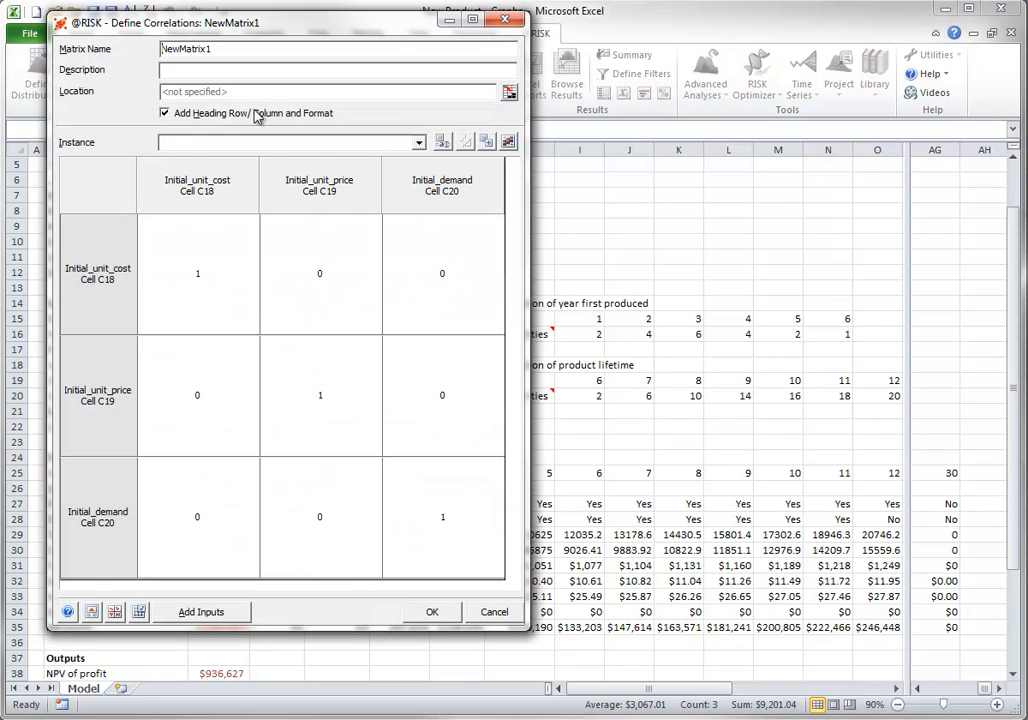
pyautogui.click(509, 91)
pyautogui.click(497, 163)
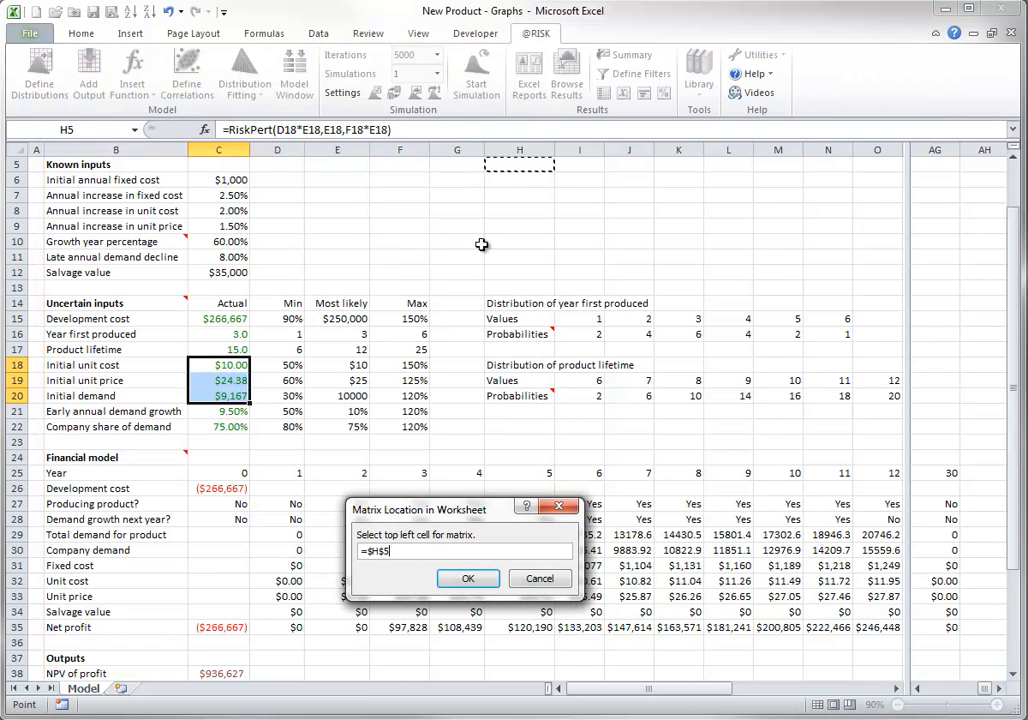
pyautogui.click(467, 578)
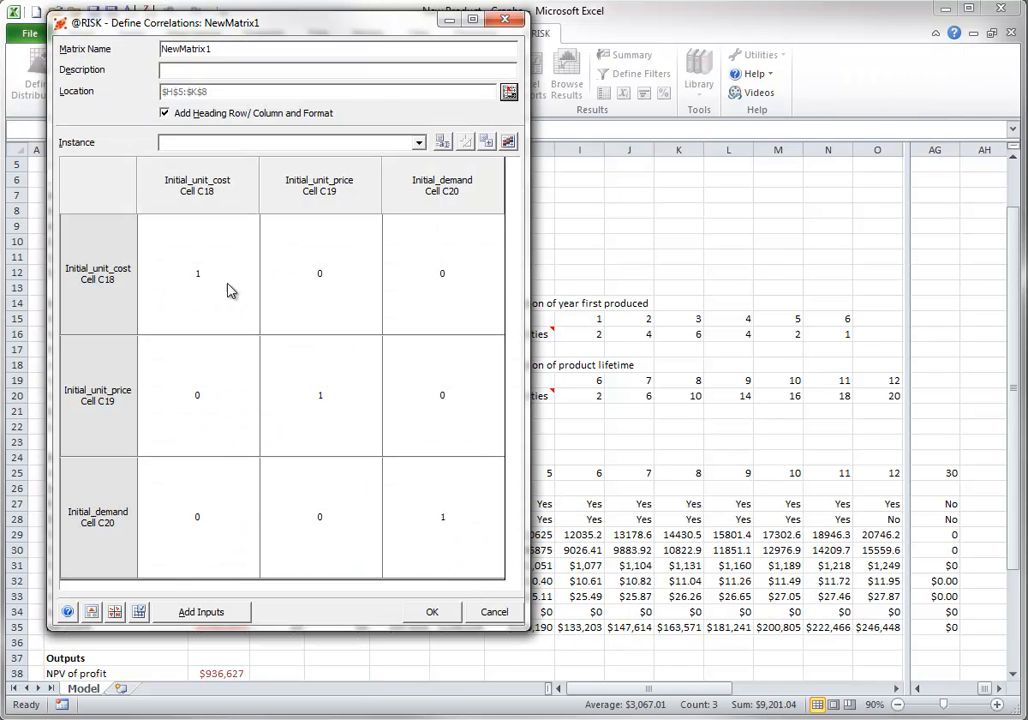
# Set the correlations to 0.7 for unit cost–unit price, -0.6 for unit cost–demand and -0.5 for unit price–demand, and save the matrix
pyautogui.click(193, 399)
pyautogui.write('.7')
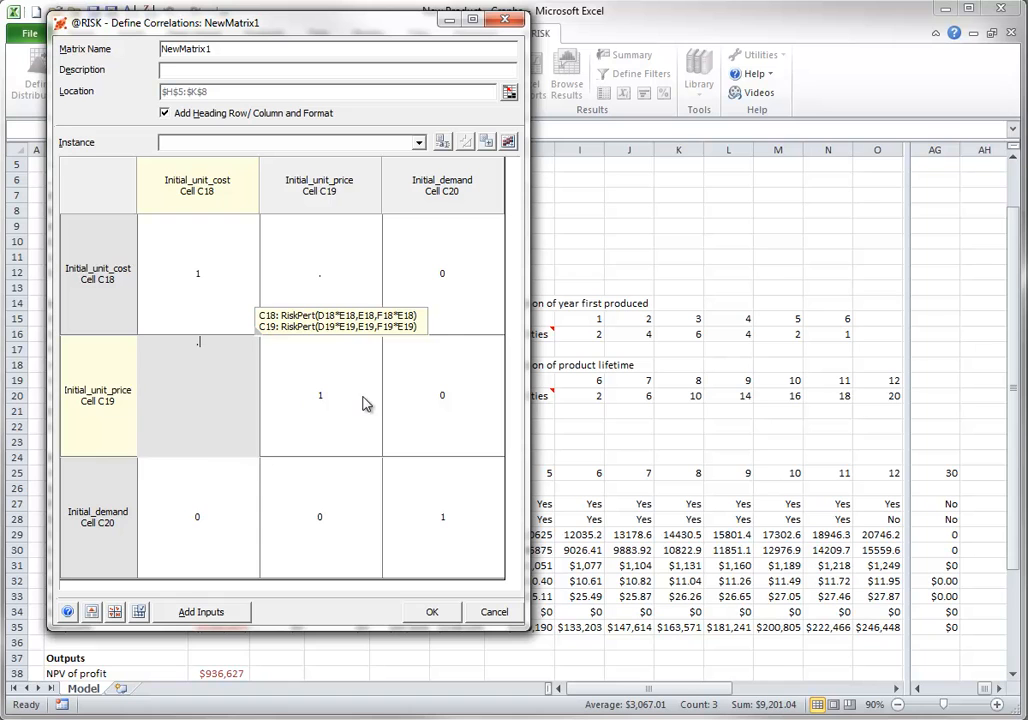
pyautogui.click(220, 526)
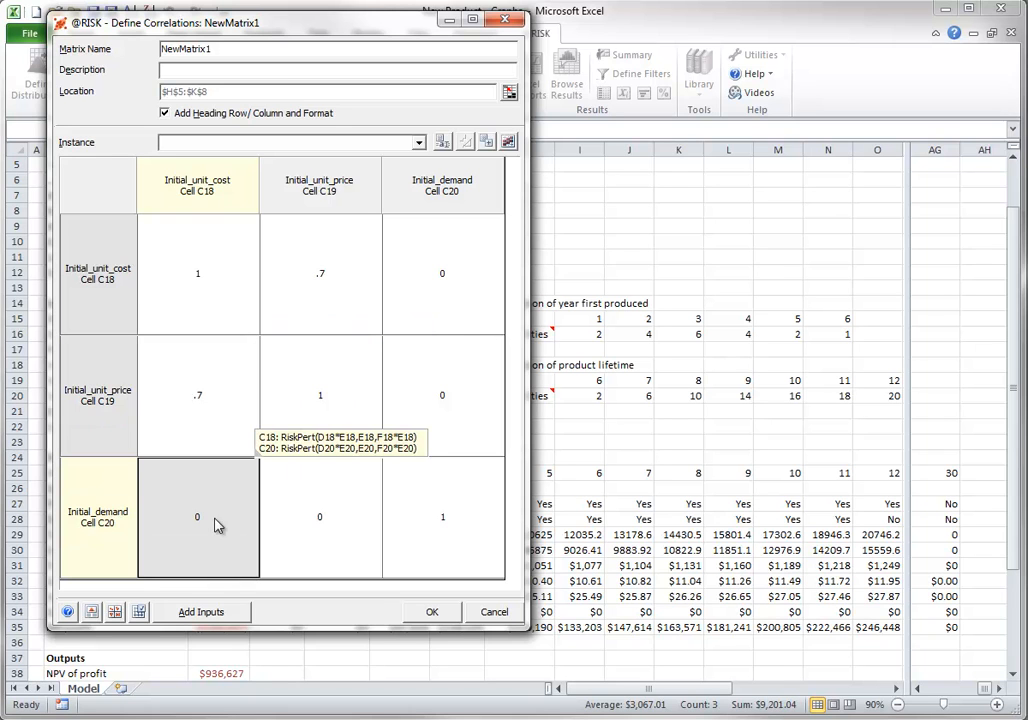
pyautogui.write('-.6')
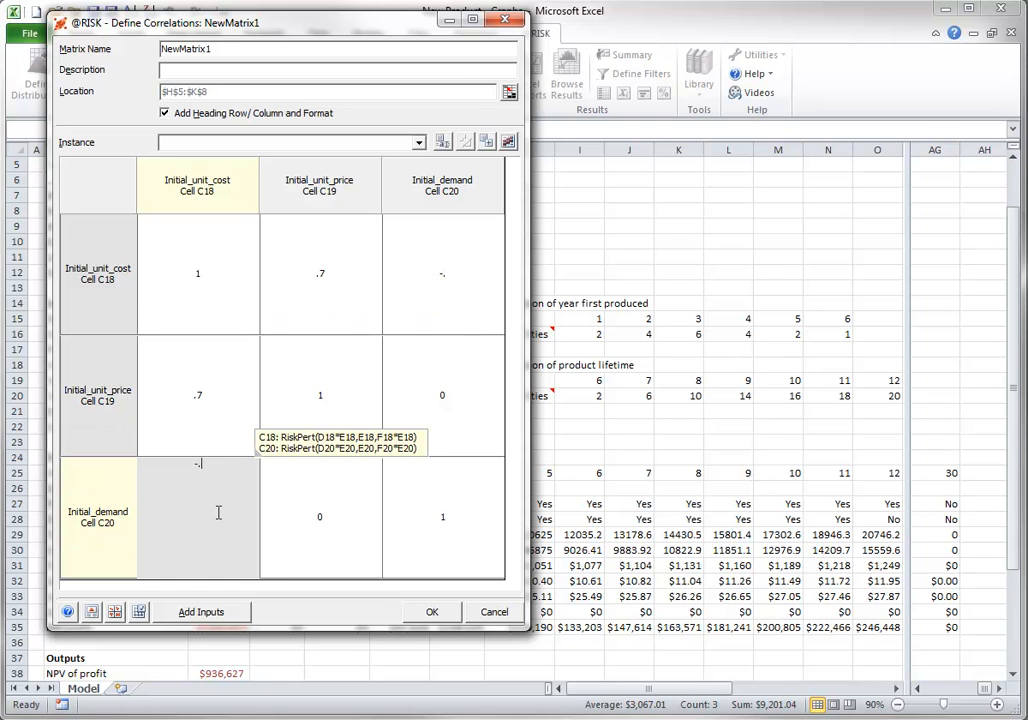
pyautogui.click(313, 524)
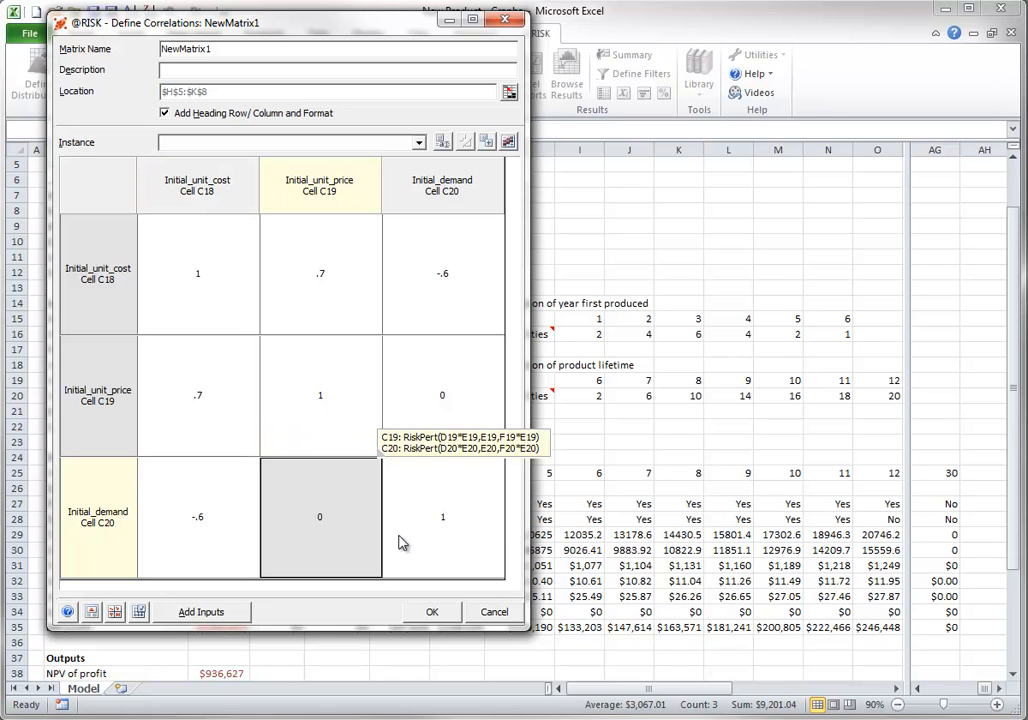
pyautogui.write('-.')
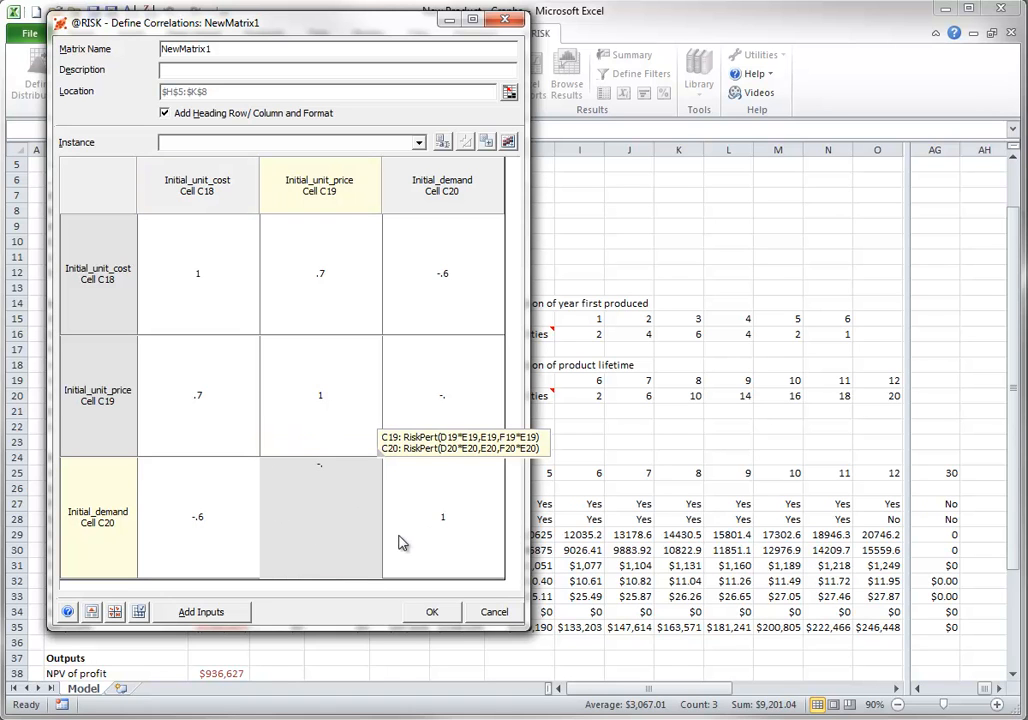
pyautogui.write('5')
pyautogui.click(431, 612)
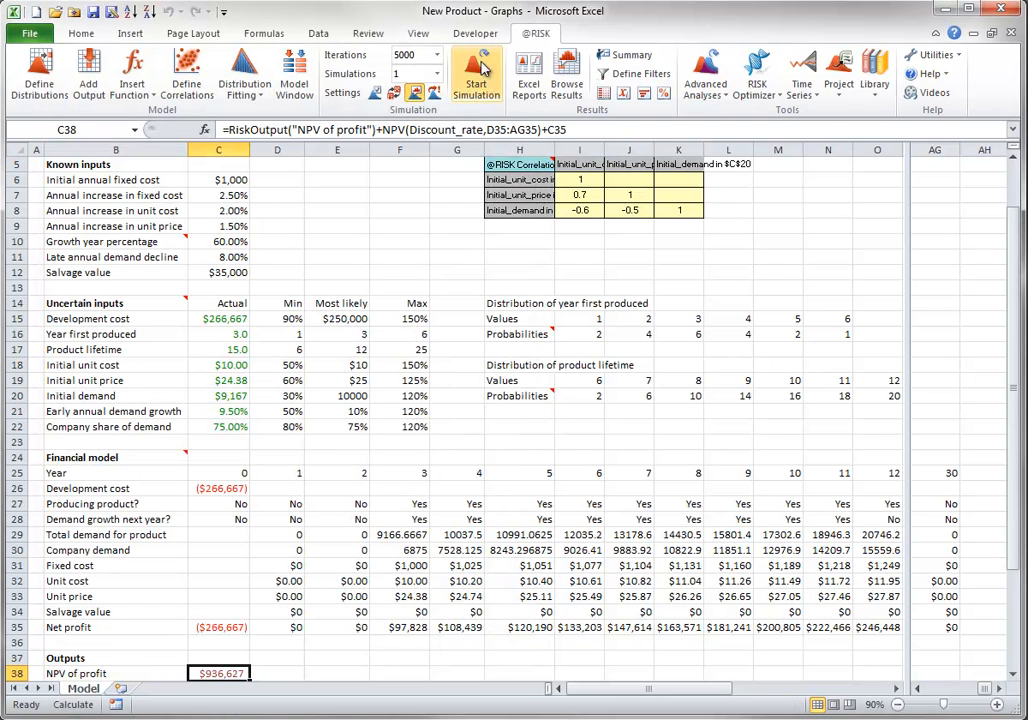
# Rerun the simulation with the correlated inputs and display the simulated correlations scatter plots for the NewMatrix1 matrix
pyautogui.click(482, 80)
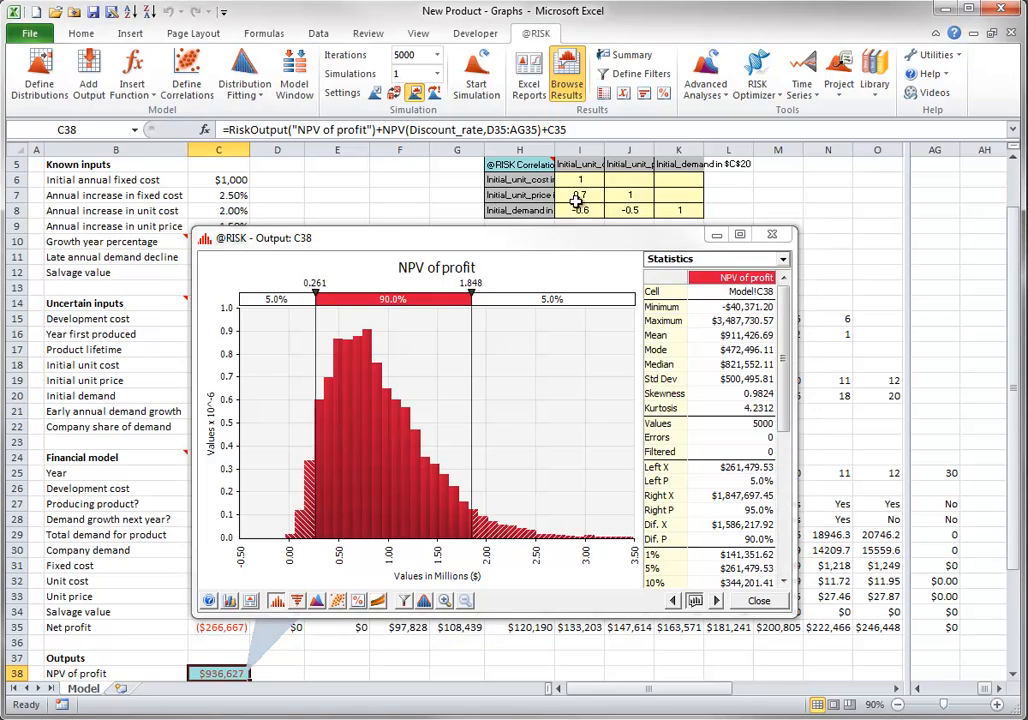
pyautogui.click(579, 208)
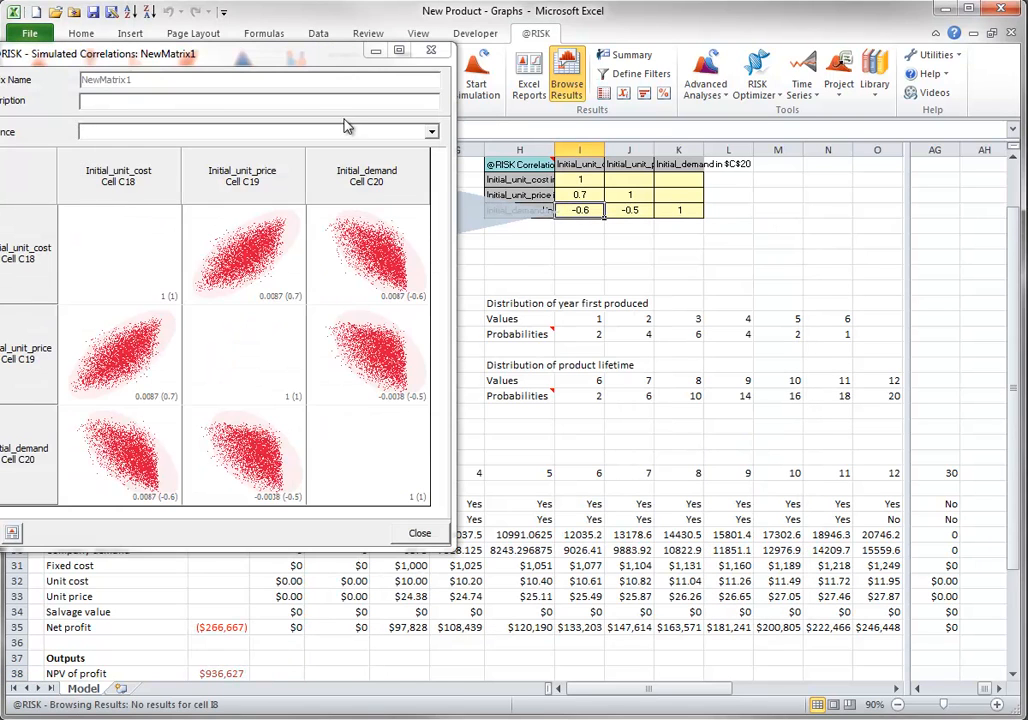
pyautogui.moveTo(250, 52); pyautogui.dragTo(543, 82)
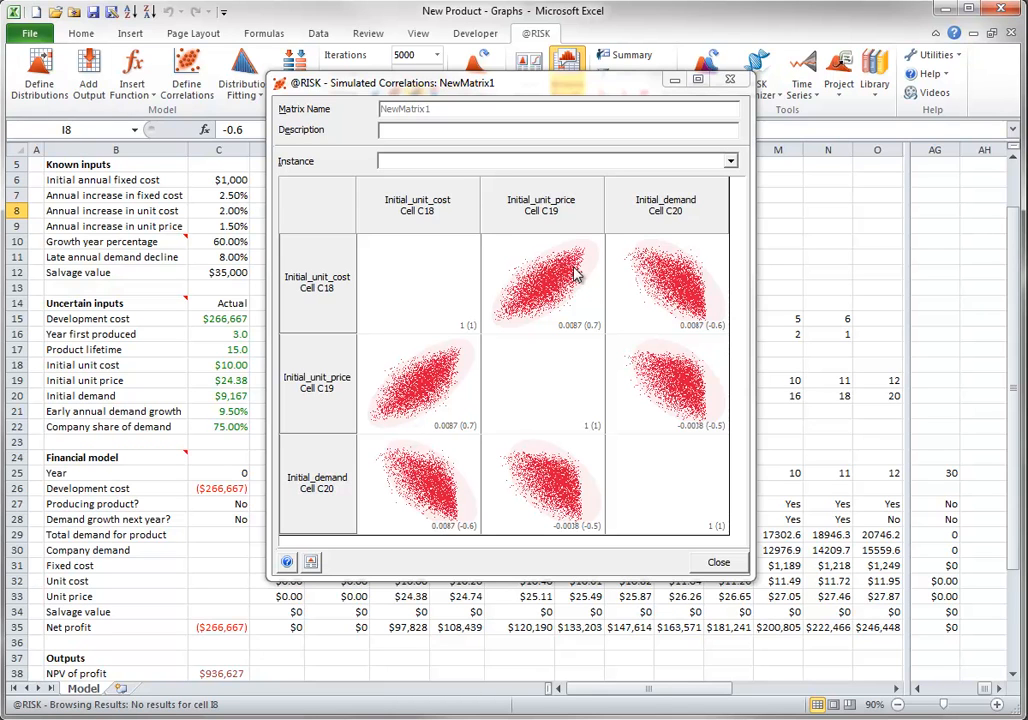
# Enlarge the Initial_unit_cost versus Initial_unit_price scatter plot, and close it along with the simulated correlations for NewMatrix1
pyautogui.moveTo(544, 288); pyautogui.dragTo(819, 439)
pyautogui.moveTo(761, 260); pyautogui.dragTo(531, 204)
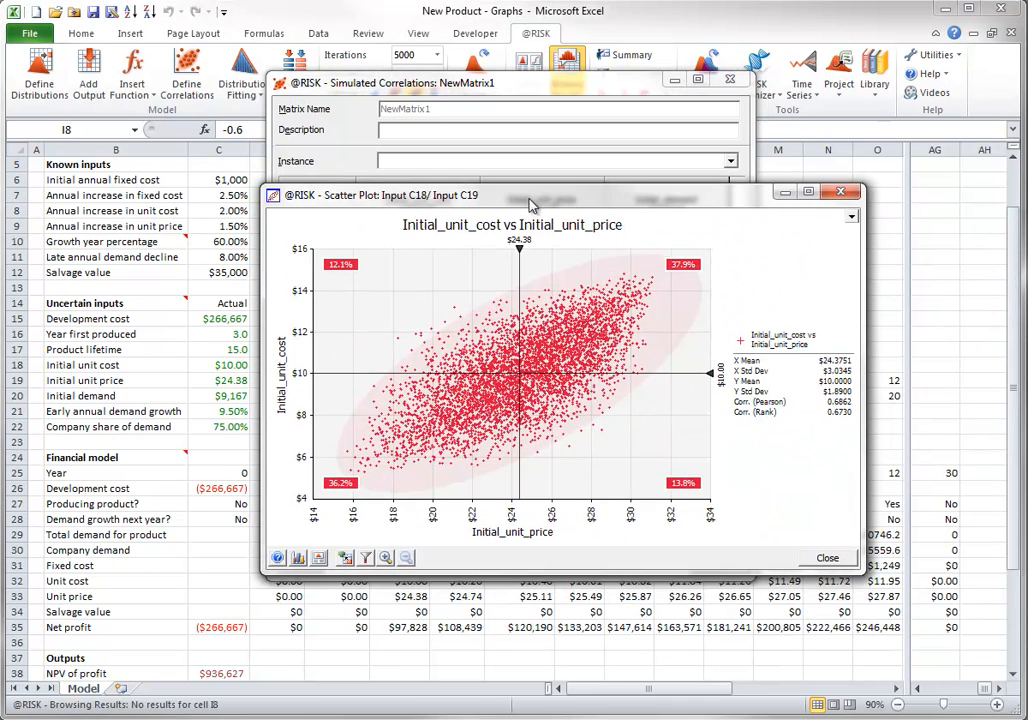
pyautogui.click(826, 561)
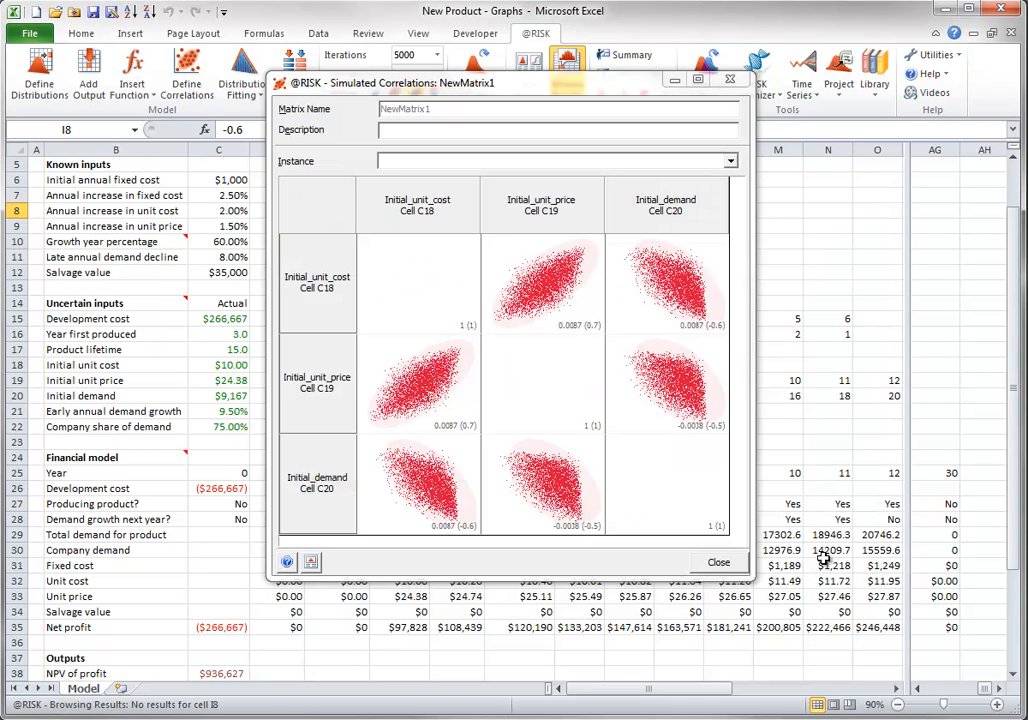
pyautogui.click(719, 564)
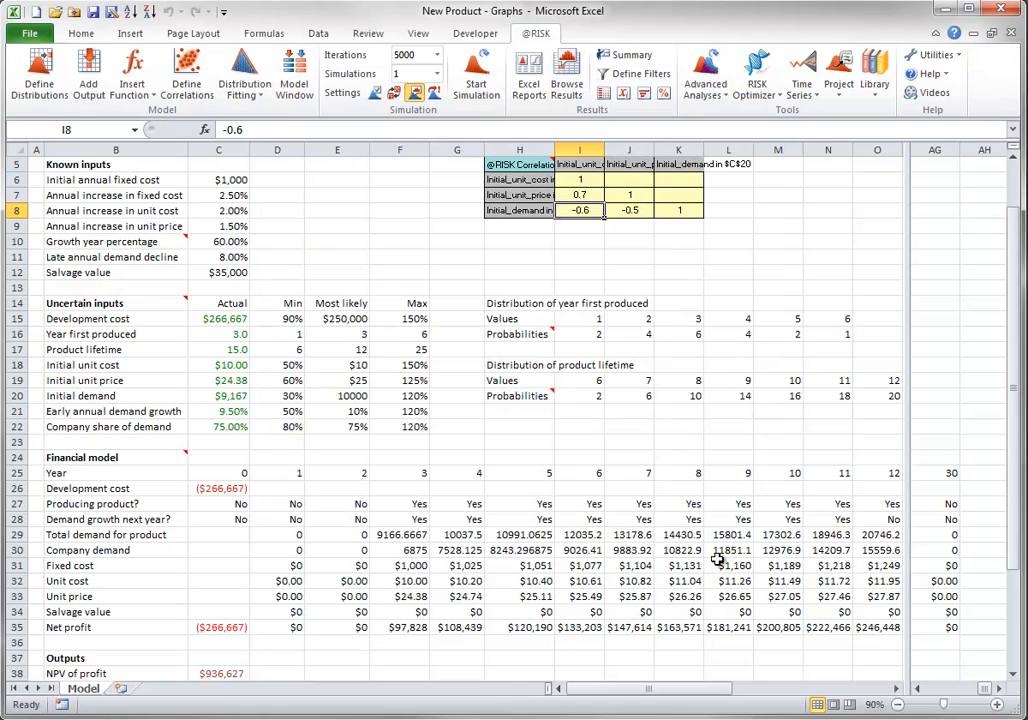
# Delete the NewMatrix1 correlation matrix from the model
pyautogui.click(186, 68)
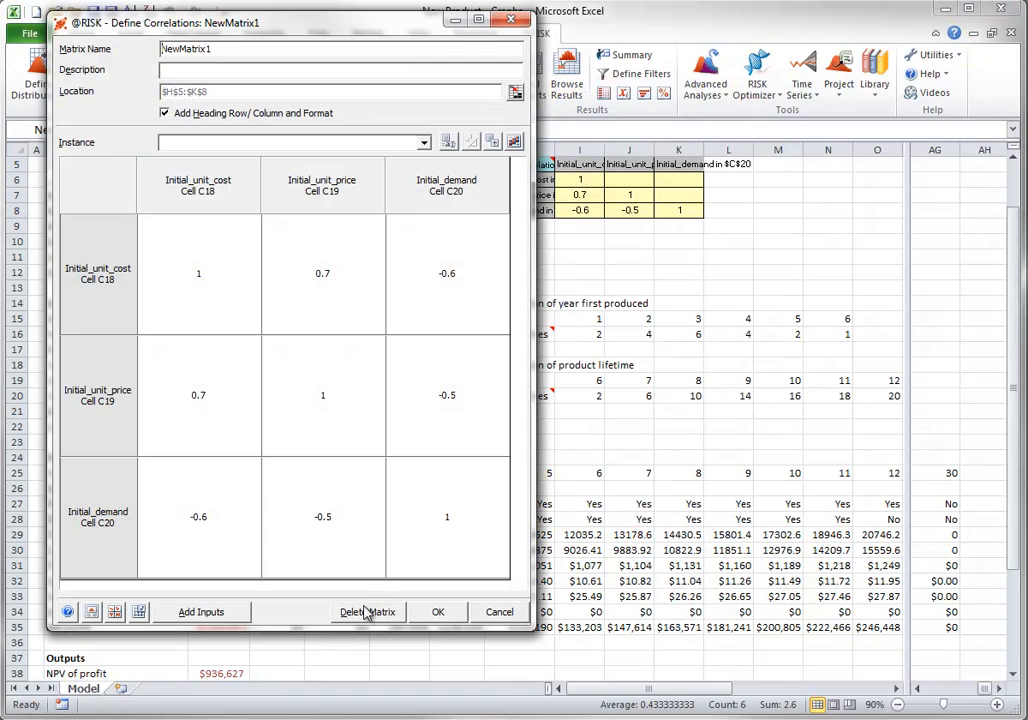
pyautogui.click(368, 613)
pyautogui.click(275, 389)
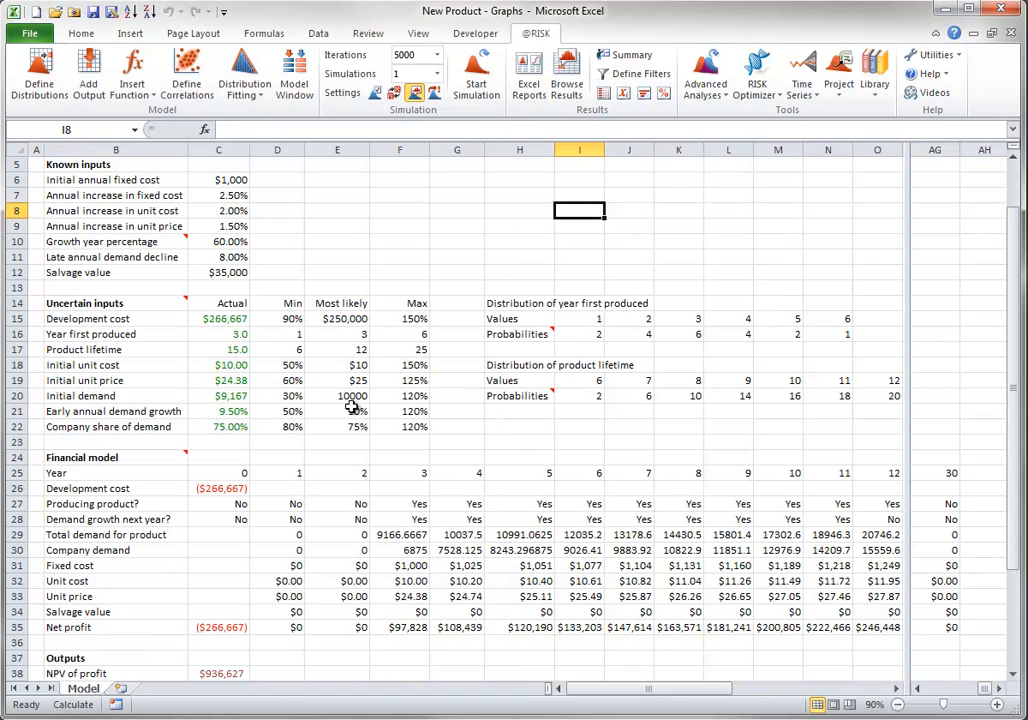
# Rerun the simulation and display the NPV of profit results as a Change in Output Mean tornado graph
pyautogui.click(477, 76)
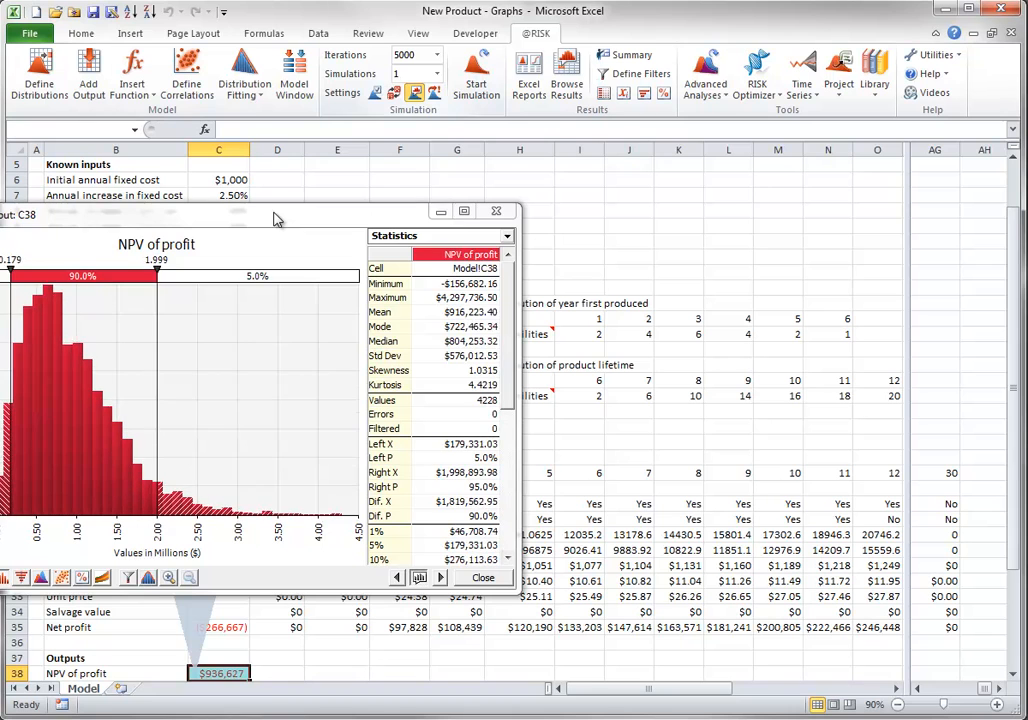
pyautogui.moveTo(277, 219); pyautogui.dragTo(563, 120)
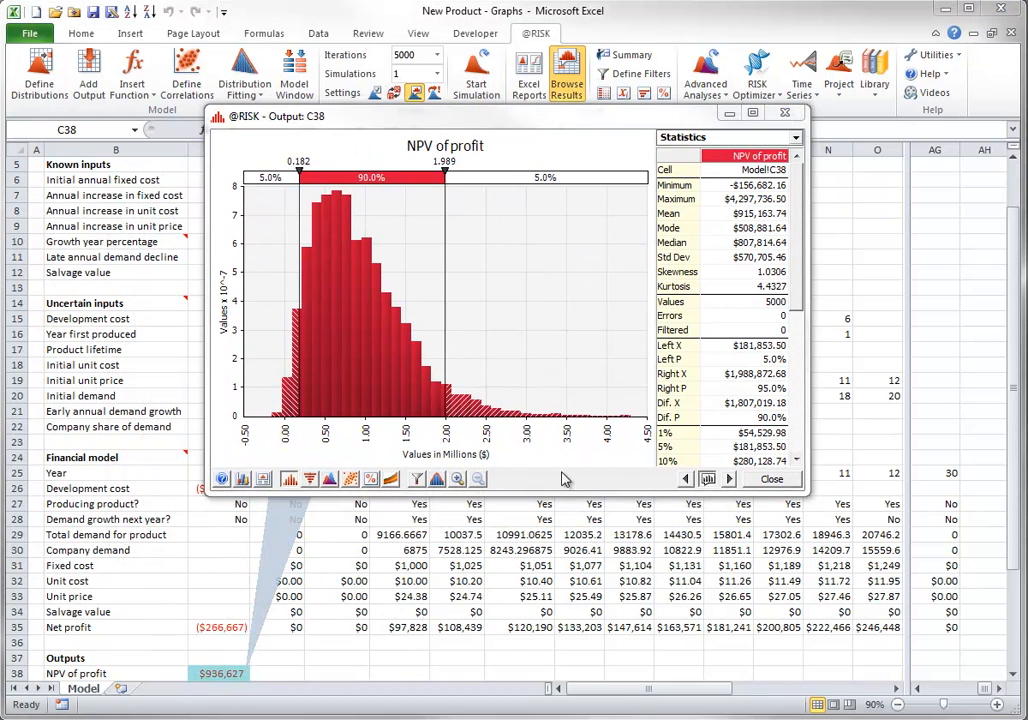
pyautogui.click(311, 481)
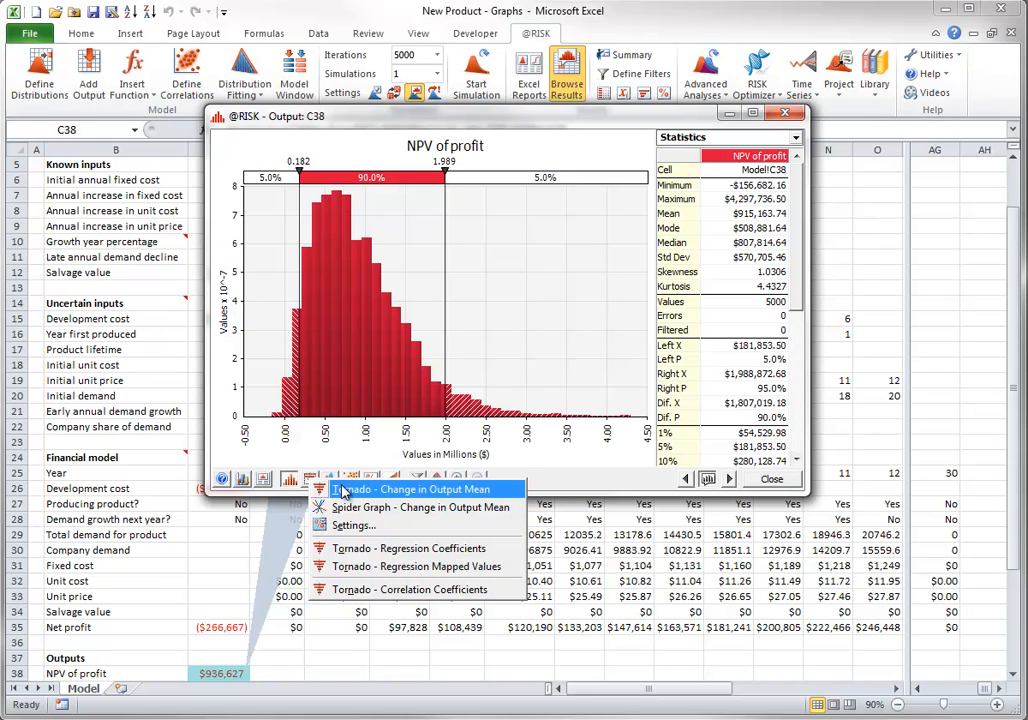
pyautogui.click(343, 490)
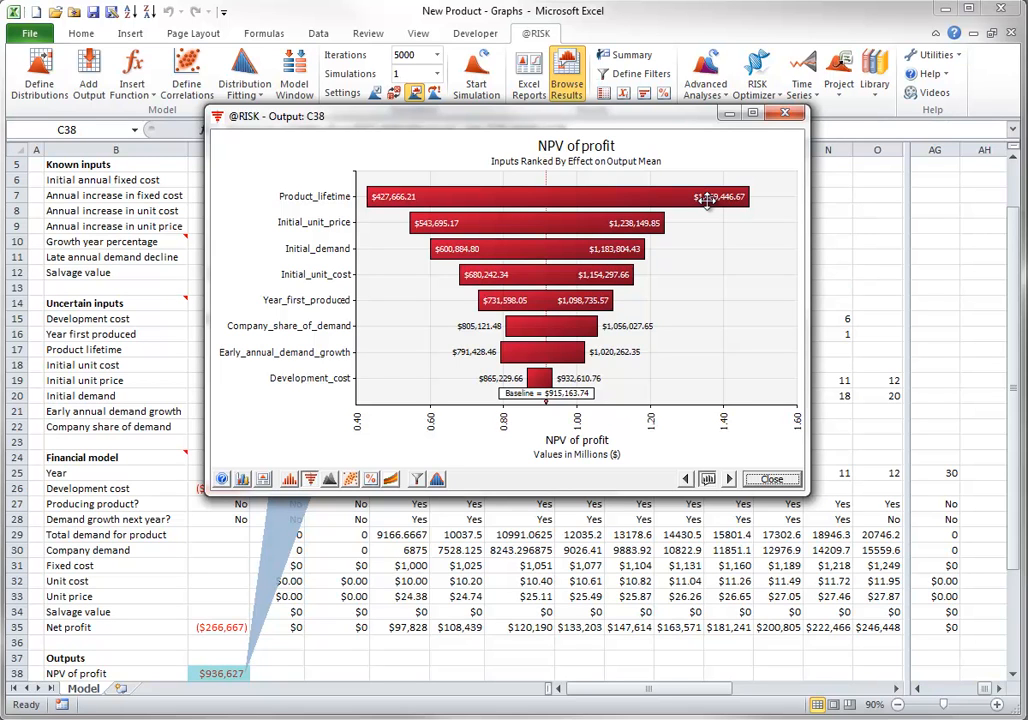
# View the scatter plot of NPV of profit against Product_lifetime from its tornado bar, and close the plot
pyautogui.moveTo(568, 196); pyautogui.dragTo(368, 434)
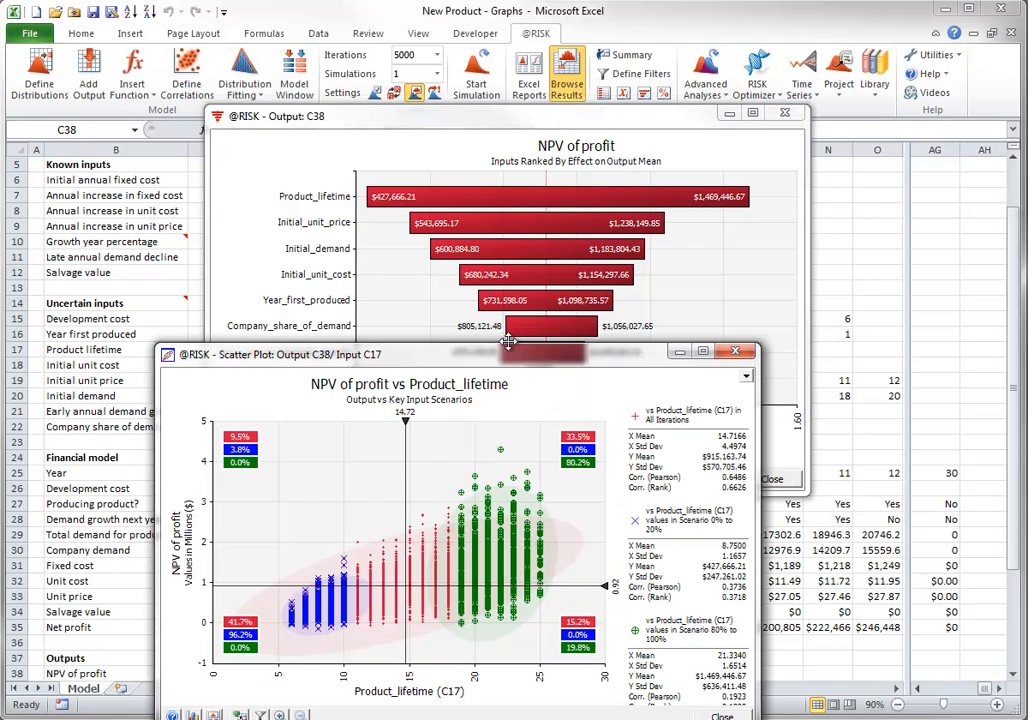
pyautogui.moveTo(508, 352); pyautogui.dragTo(552, 151)
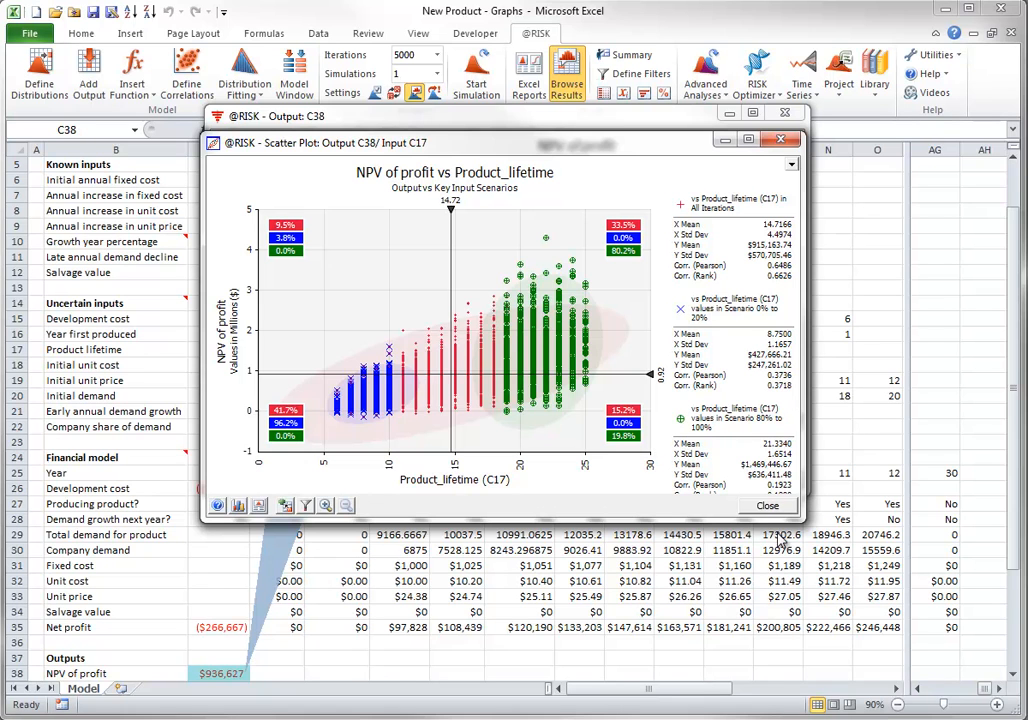
pyautogui.click(757, 504)
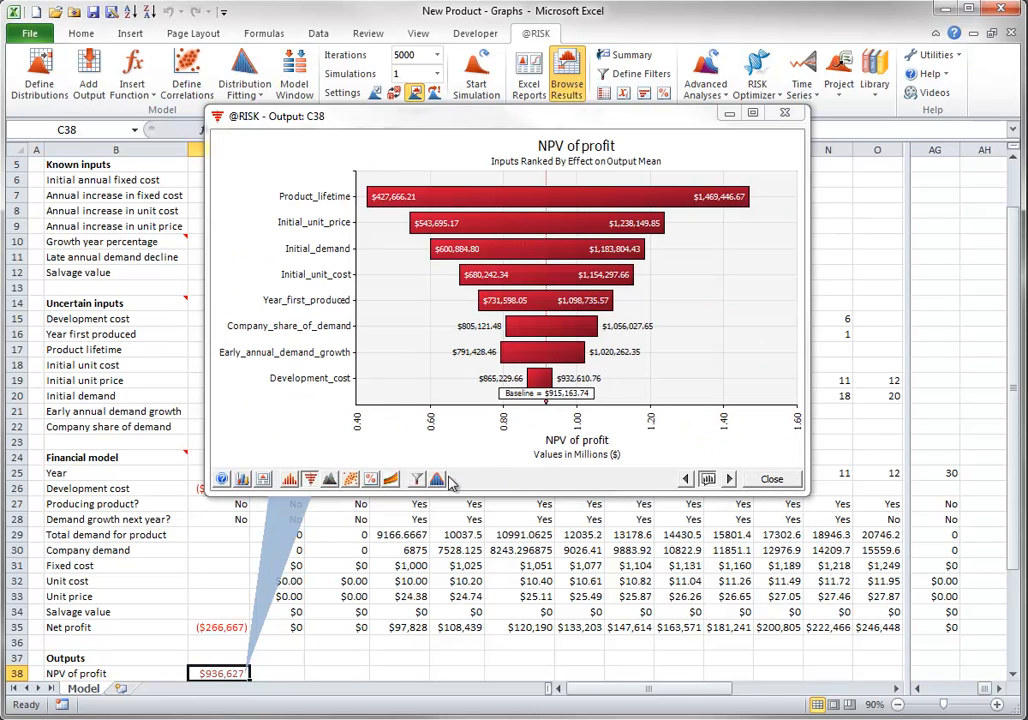
pyautogui.click(390, 480)
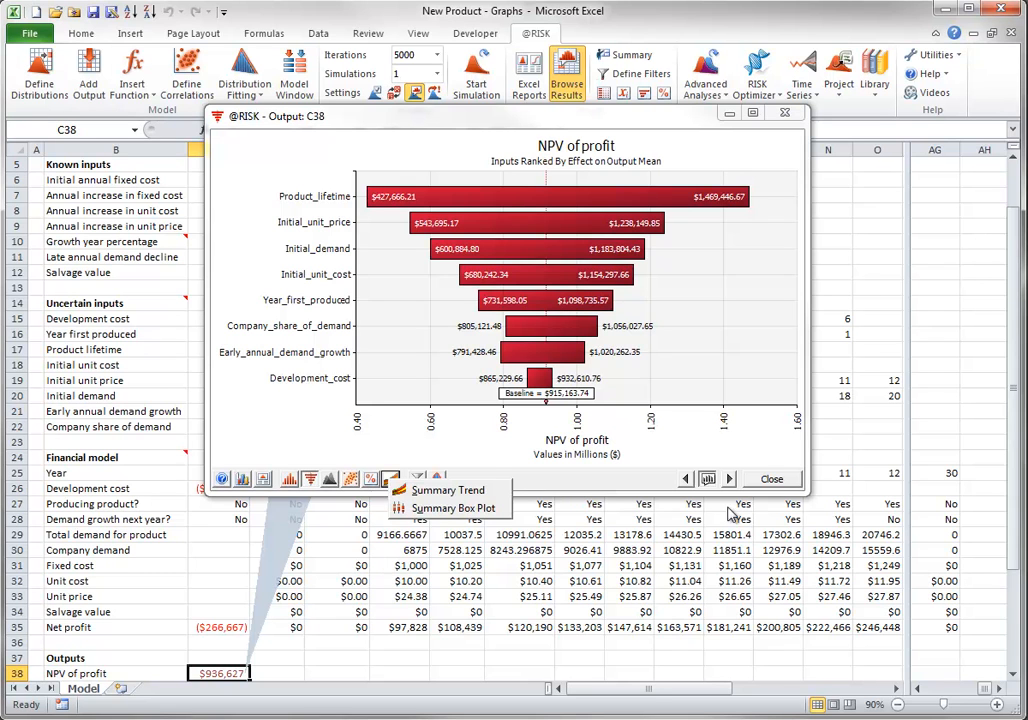
pyautogui.click(773, 482)
pyautogui.click(773, 482)
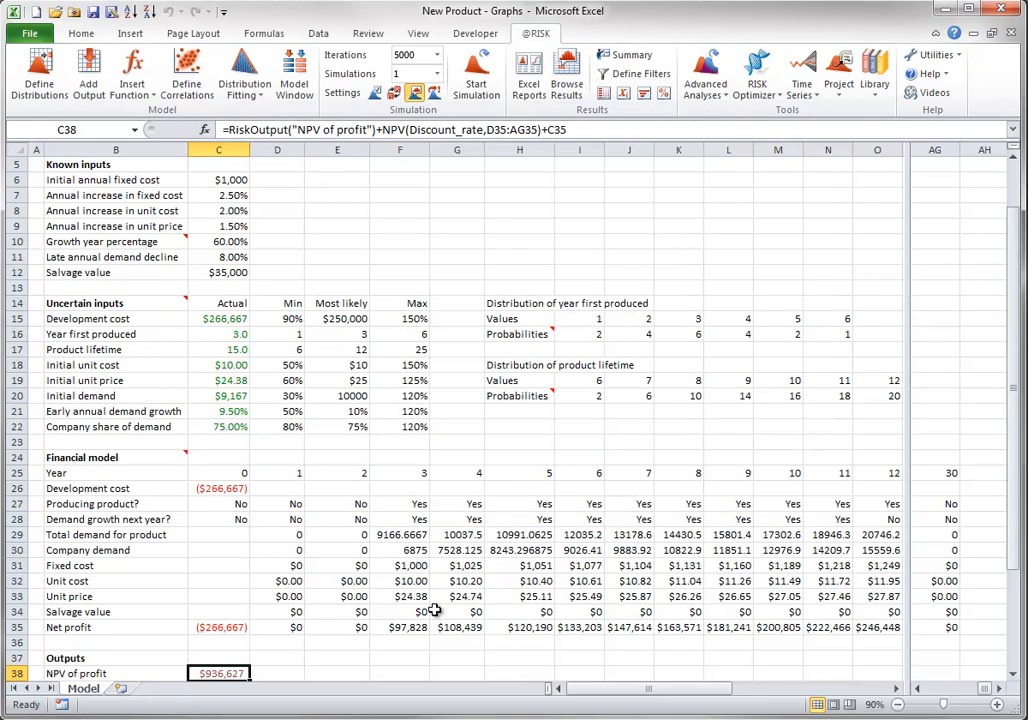
pyautogui.click(297, 627)
pyautogui.moveTo(301, 629); pyautogui.dragTo(949, 627)
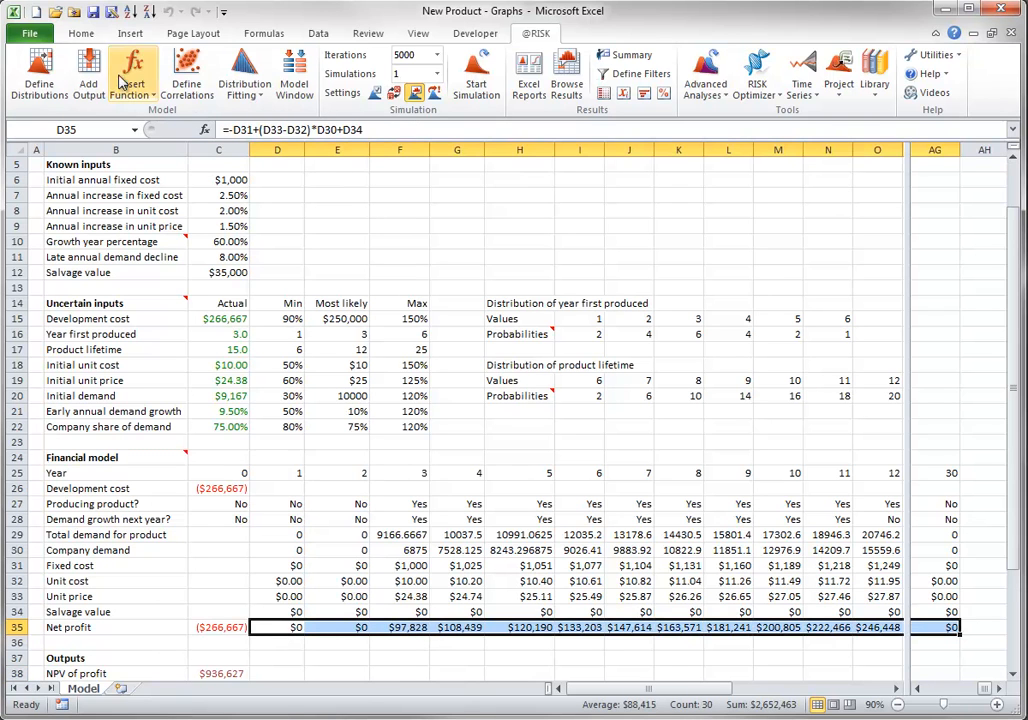
pyautogui.click(88, 80)
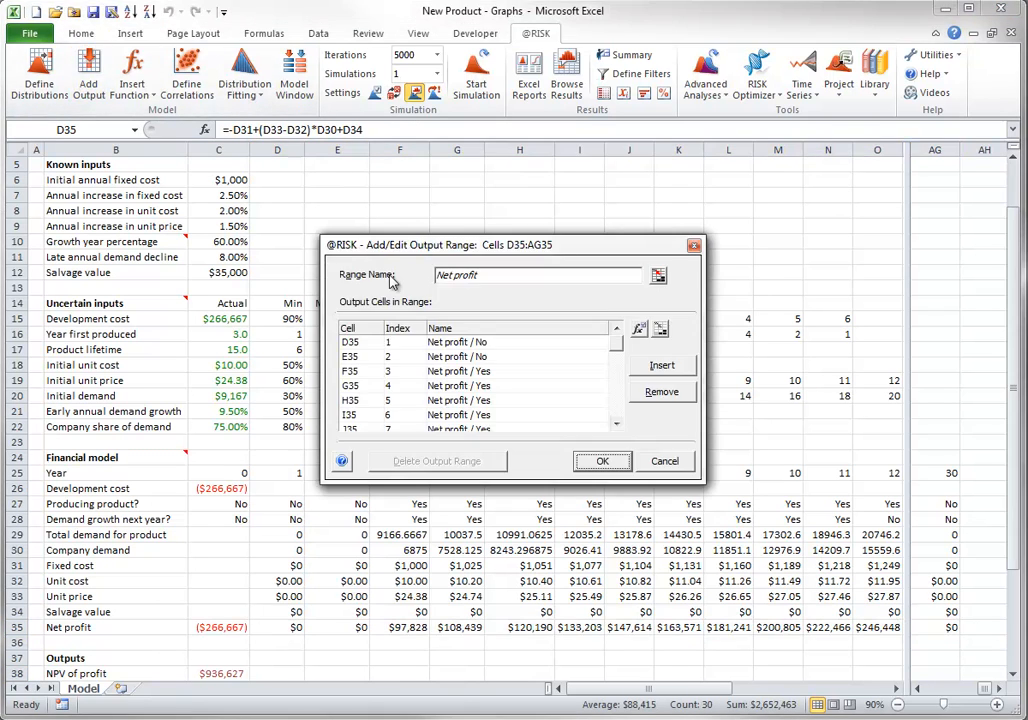
pyautogui.click(594, 459)
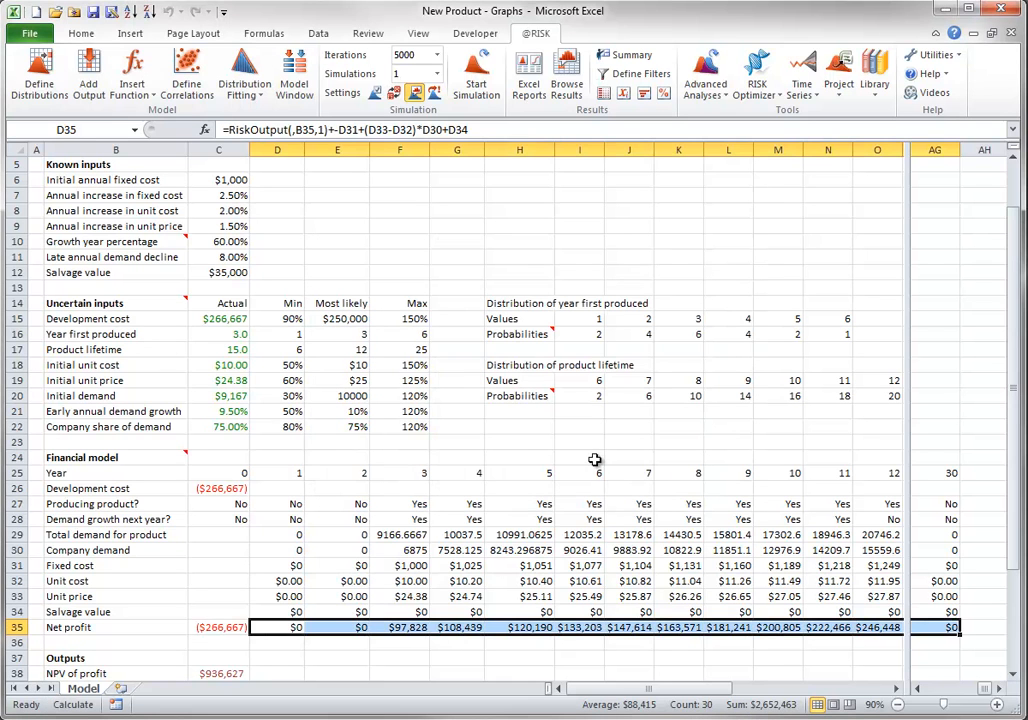
# Rerun the simulation with the NPV of profit cell selected and create a Summary Trend graph of net profit cells D35:AG35
pyautogui.click(224, 673)
pyautogui.click(474, 78)
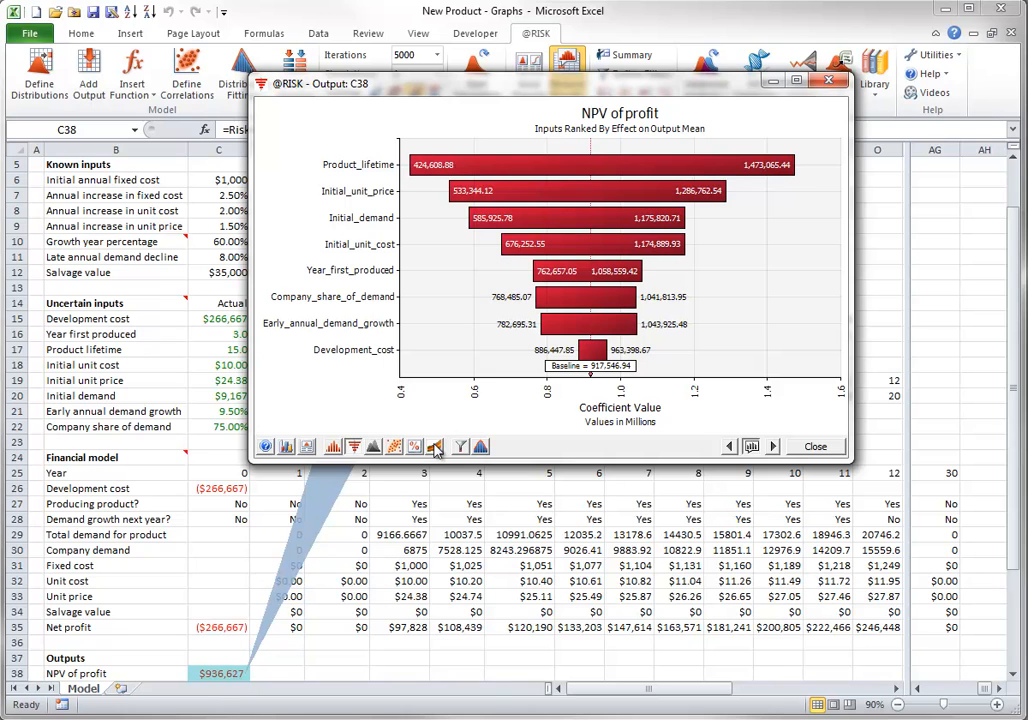
pyautogui.click(435, 450)
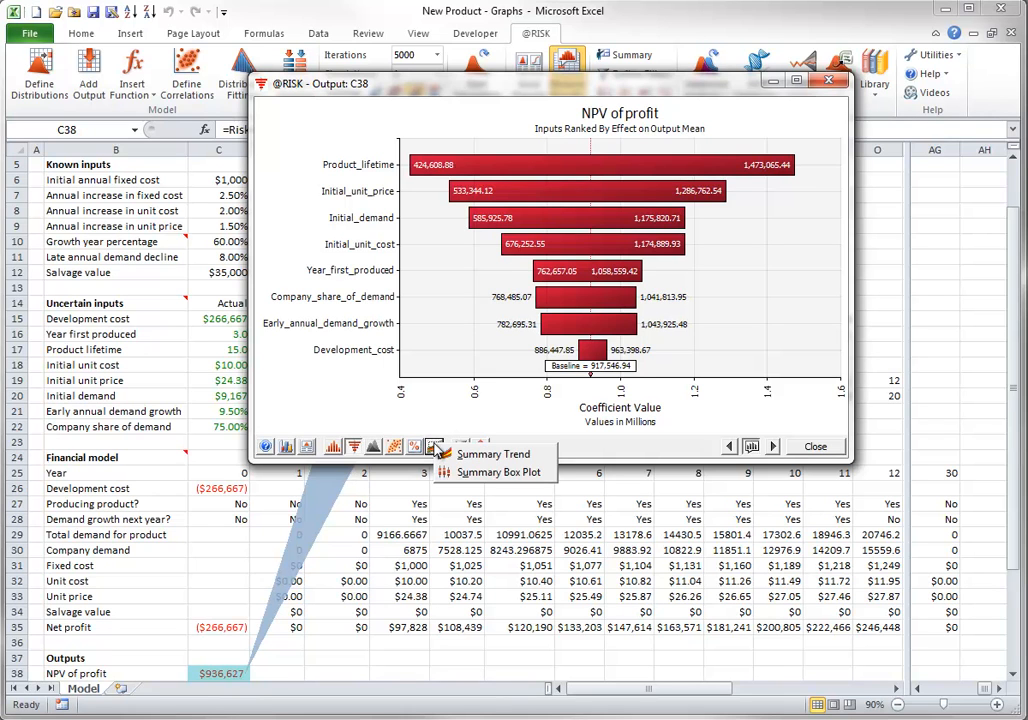
pyautogui.click(497, 457)
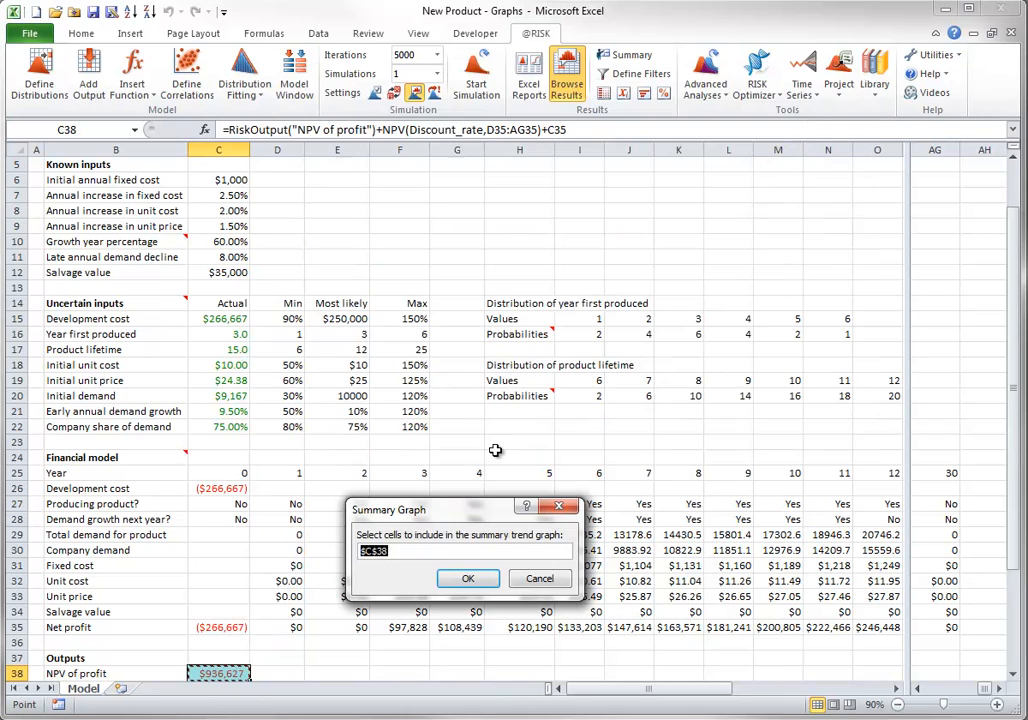
pyautogui.click(296, 630)
pyautogui.keyDown('shift'); pyautogui.click(948, 627); pyautogui.keyUp('shift')
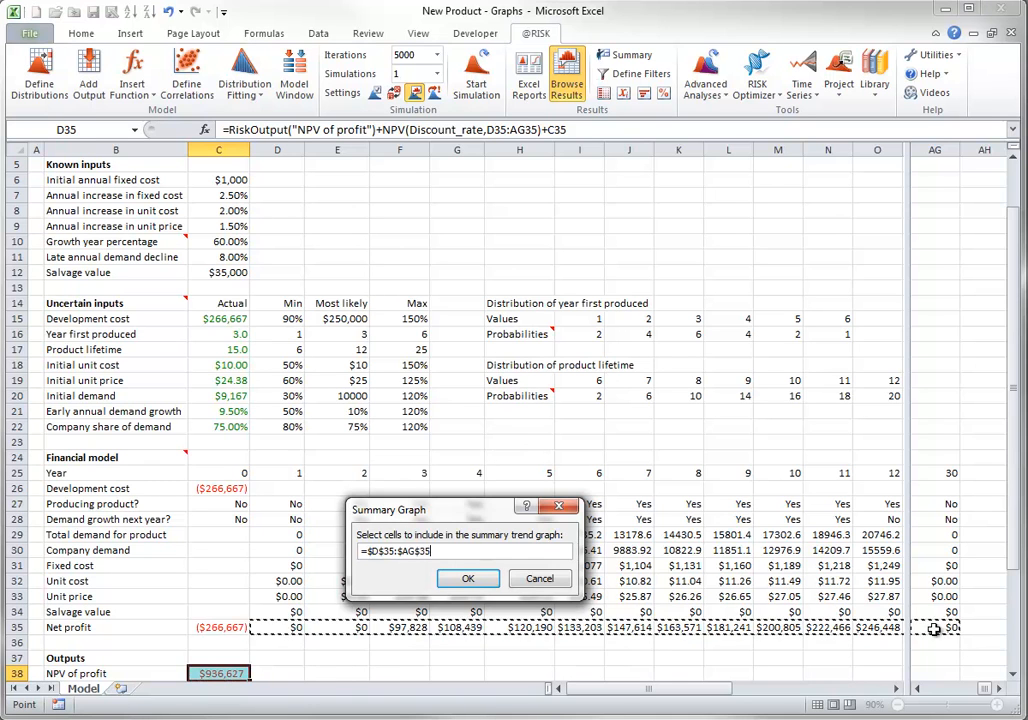
pyautogui.click(468, 580)
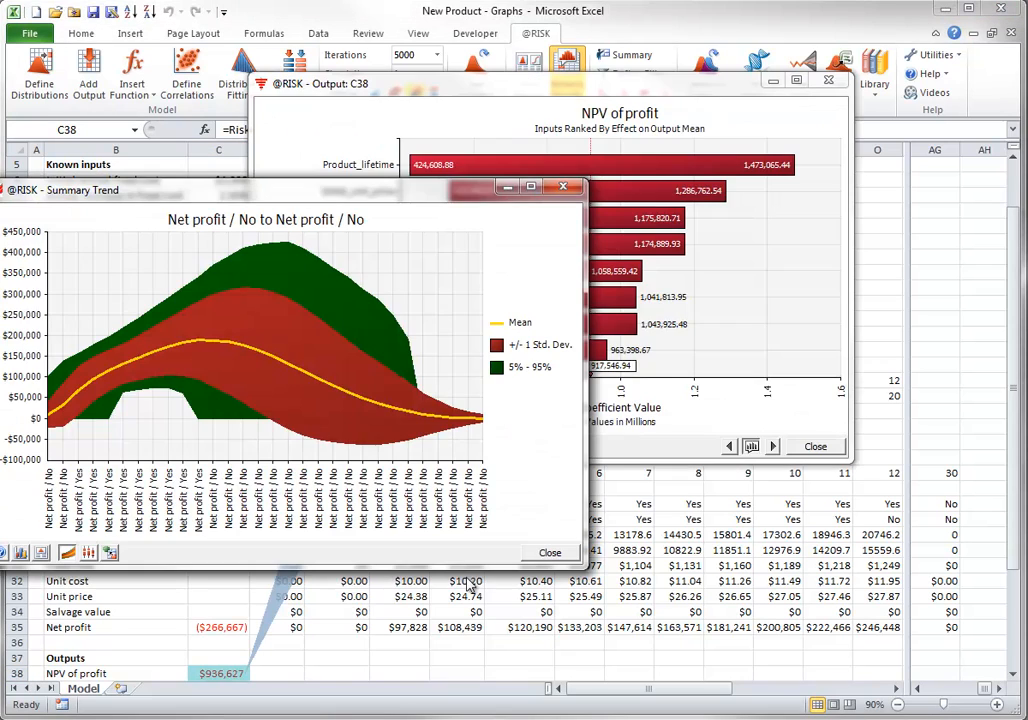
pyautogui.moveTo(380, 221); pyautogui.dragTo(626, 100)
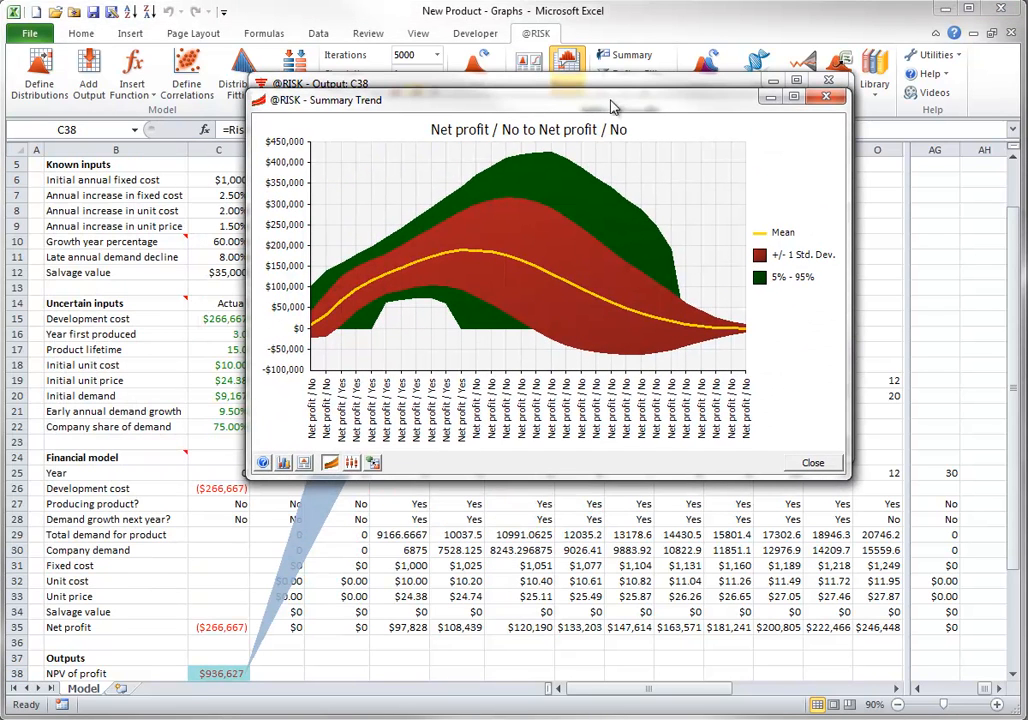
# View the net profit summary as a box plot, return it to the trend graph, and close the summary graph
pyautogui.click(352, 463)
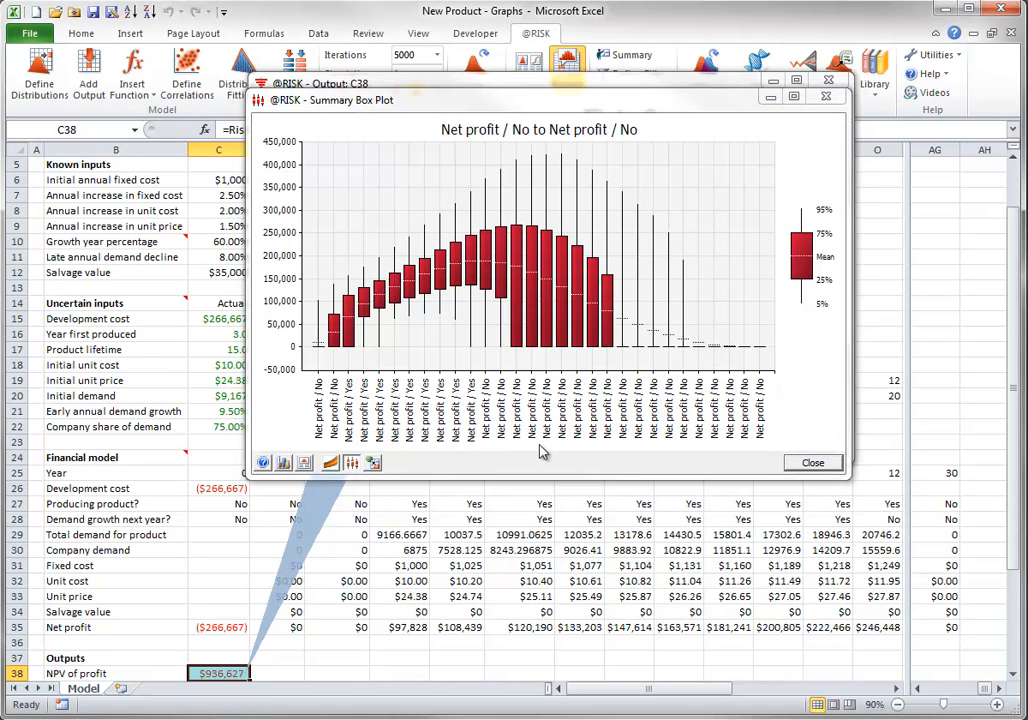
pyautogui.click(330, 462)
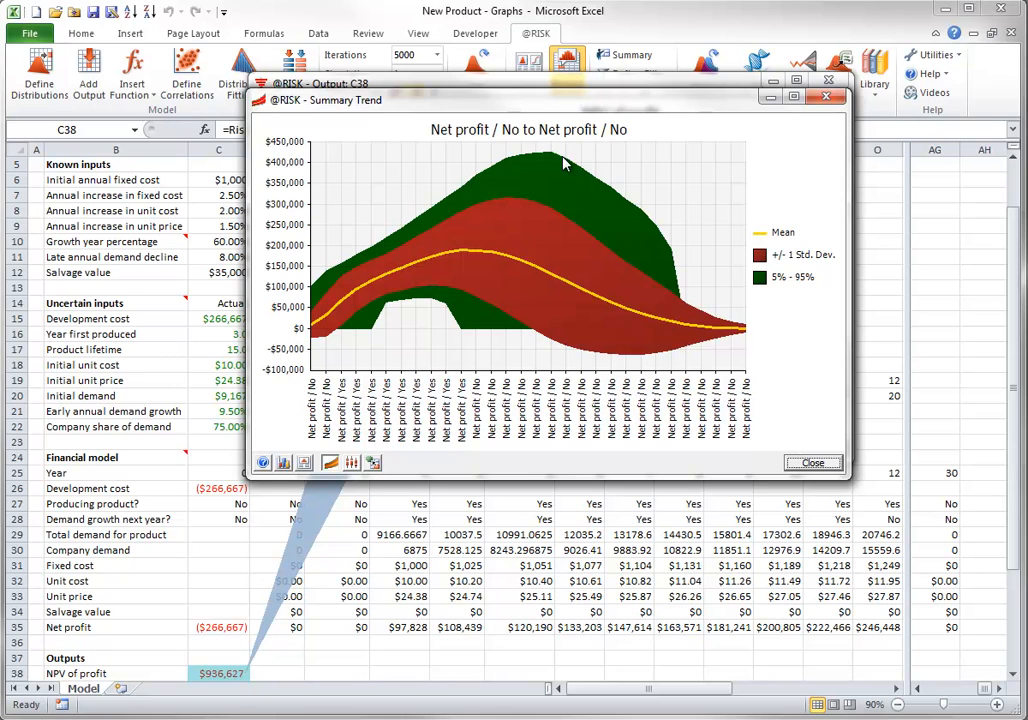
pyautogui.click(813, 462)
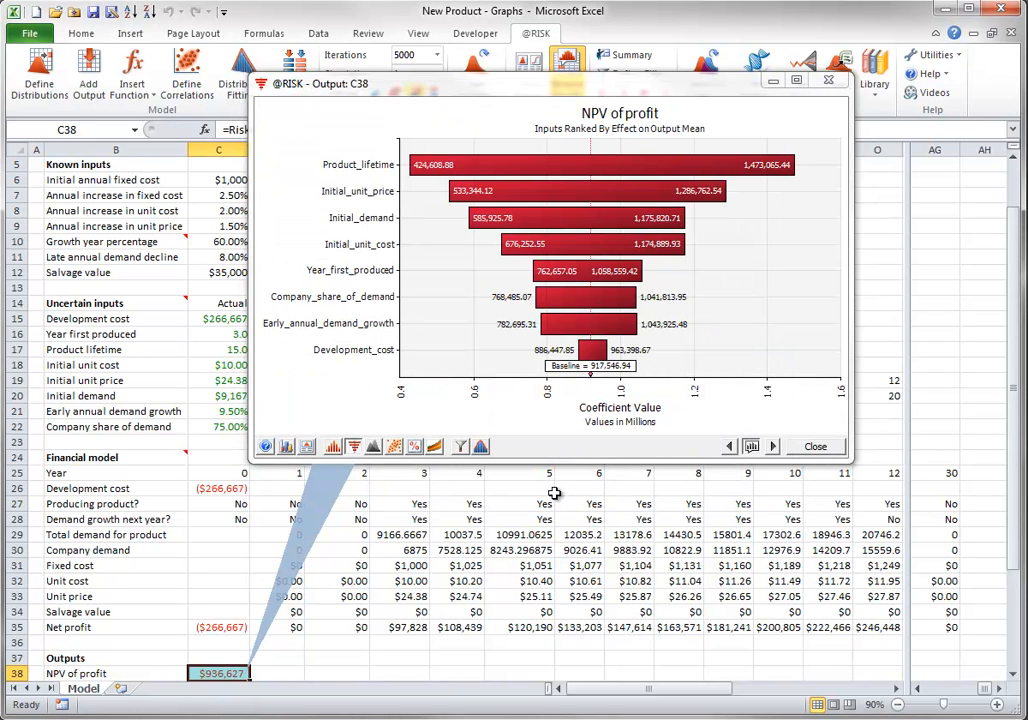
# Look at the filter and distribution-fitting options for NPV of profit, cancelling each dialog without applying anything
pyautogui.click(414, 447)
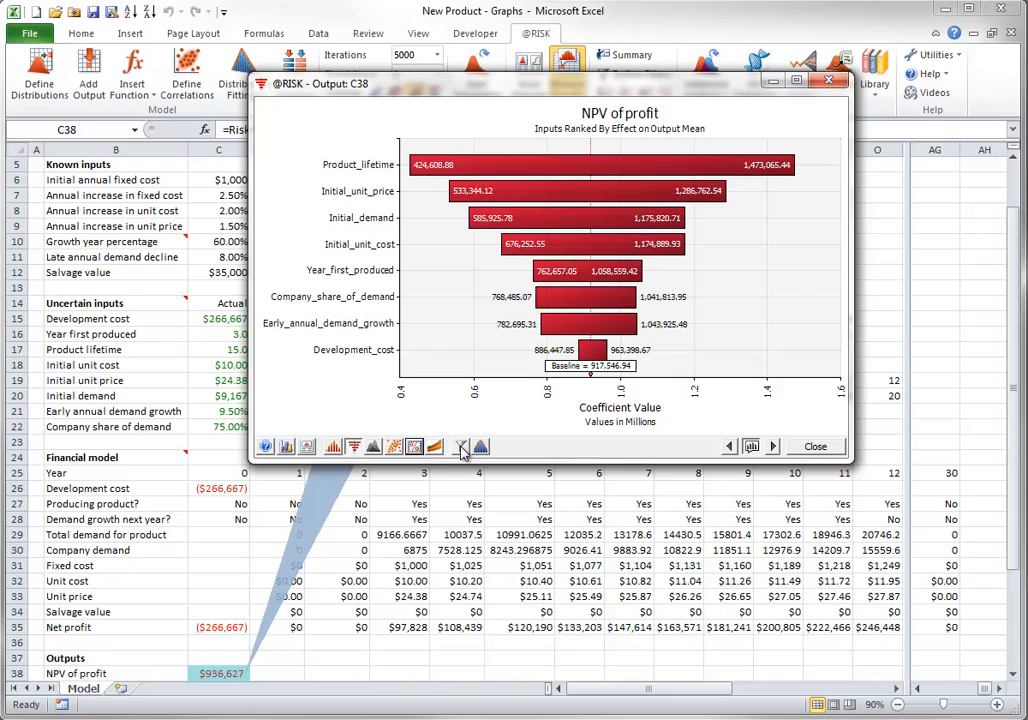
pyautogui.click(460, 447)
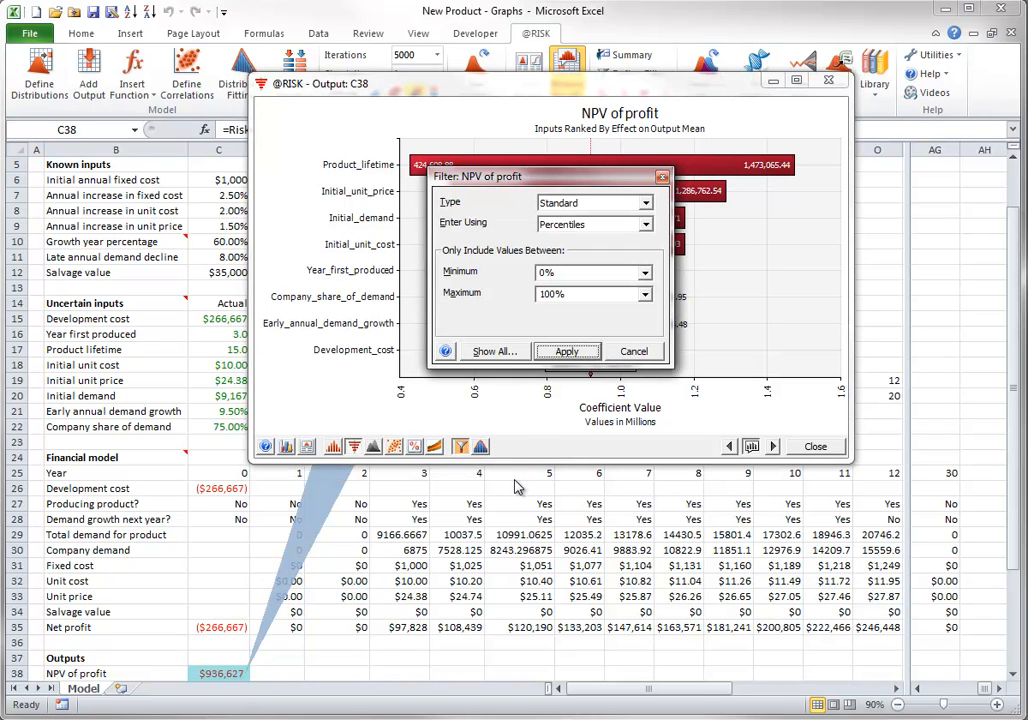
pyautogui.click(633, 351)
pyautogui.click(481, 447)
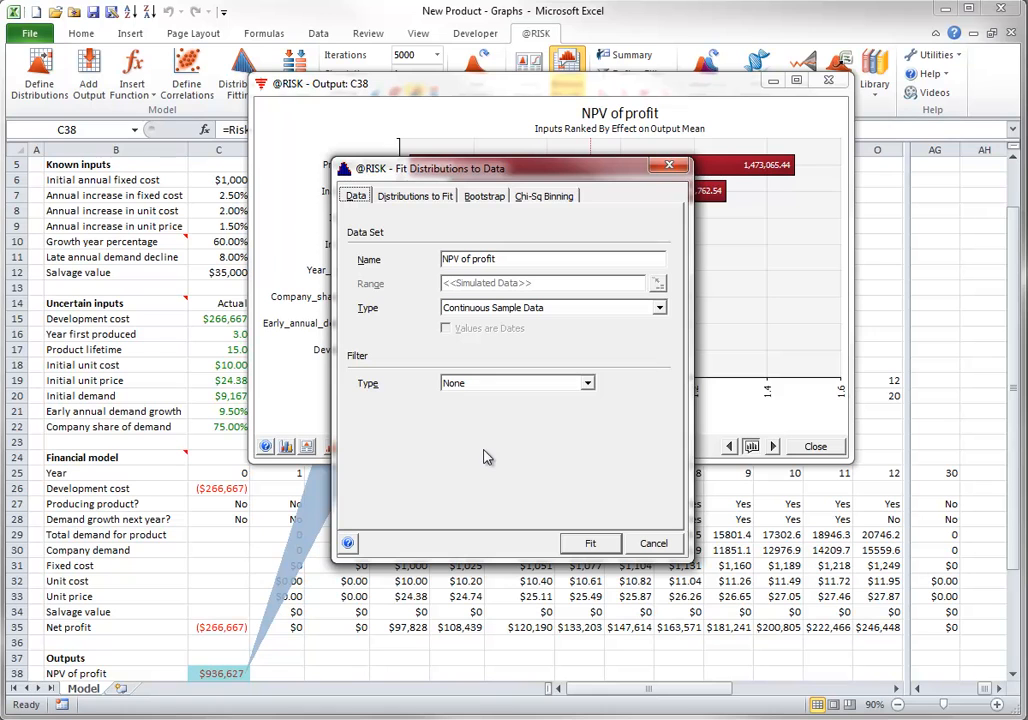
pyautogui.click(651, 543)
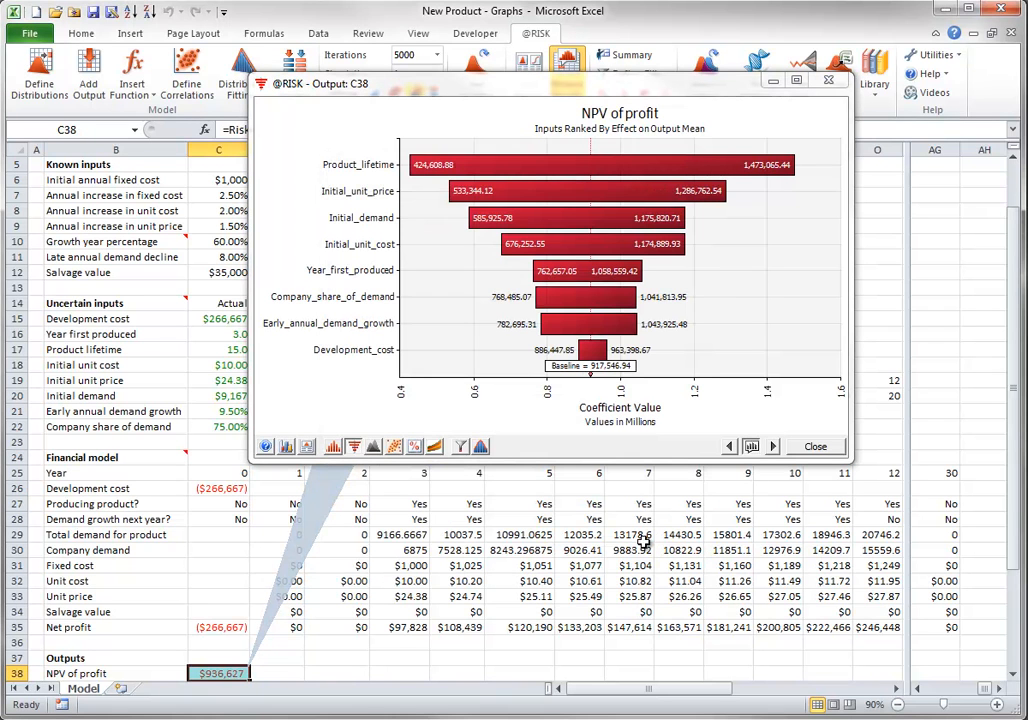
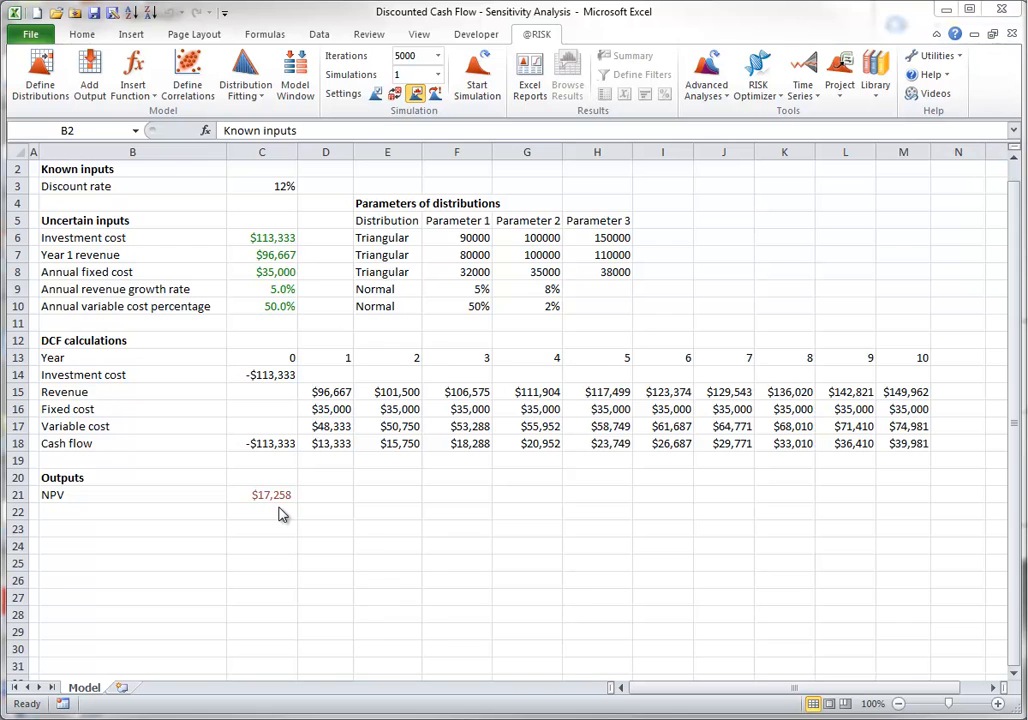
# Run the 5000-iteration simulation and show the NPV result as a Change in Output Mean tornado graph
pyautogui.click(473, 76)
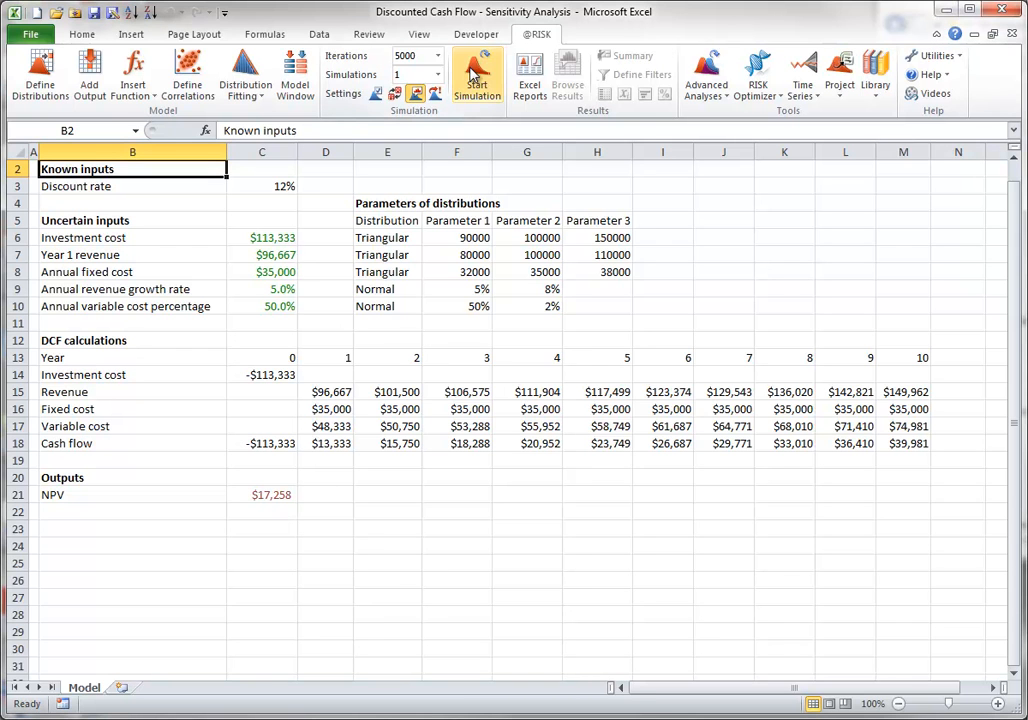
pyautogui.click(475, 76)
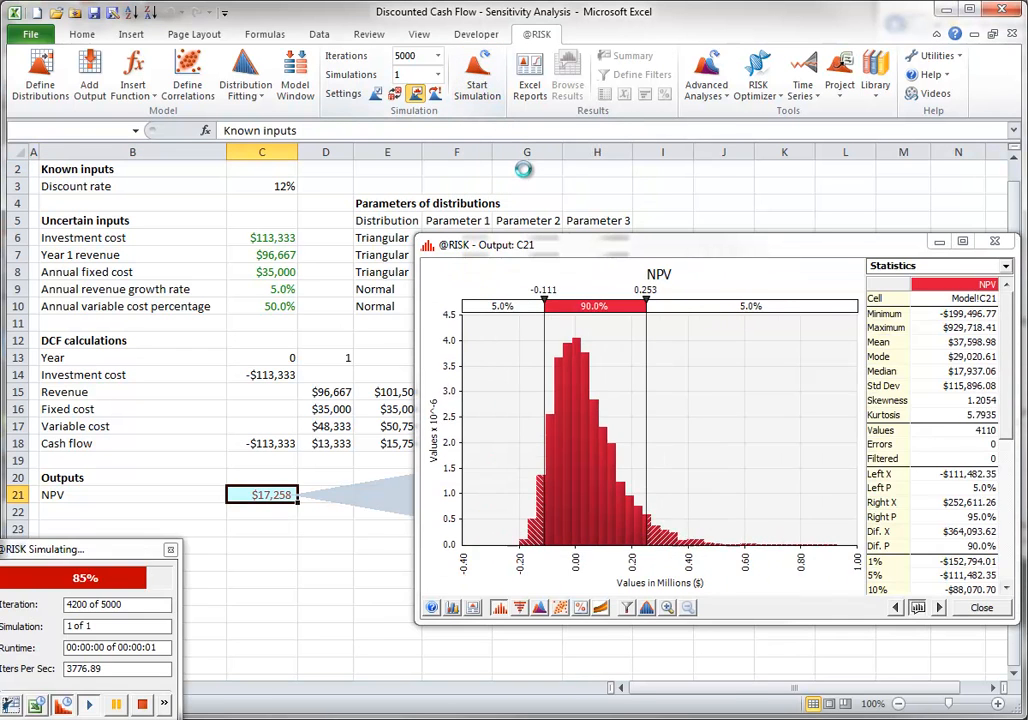
pyautogui.moveTo(593, 254); pyautogui.dragTo(422, 128)
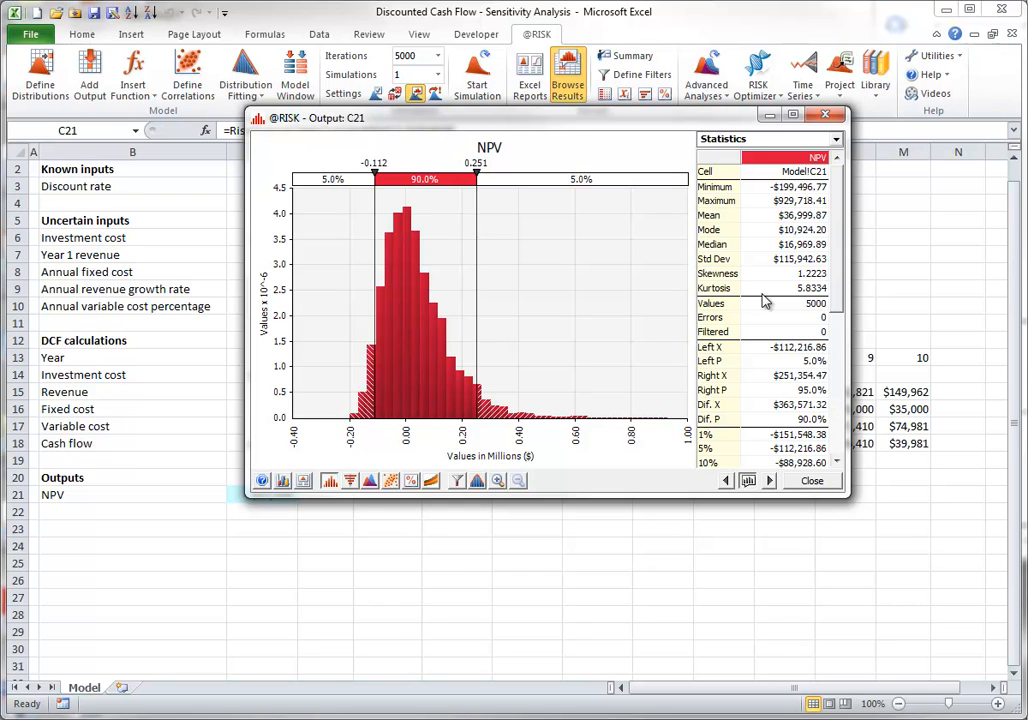
pyautogui.click(350, 482)
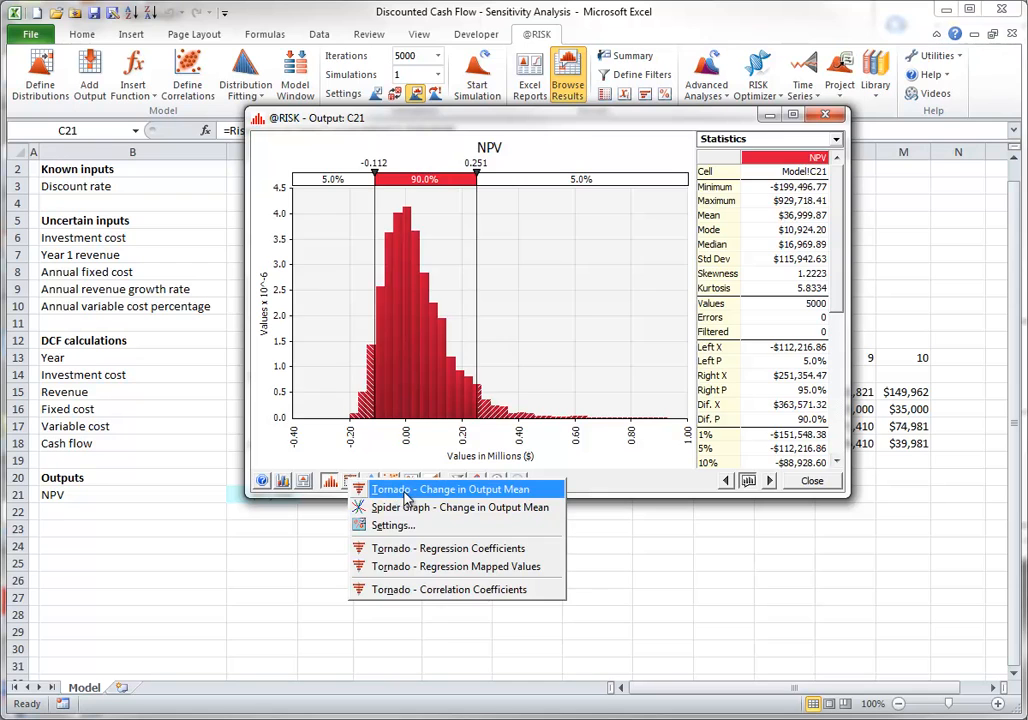
pyautogui.click(378, 489)
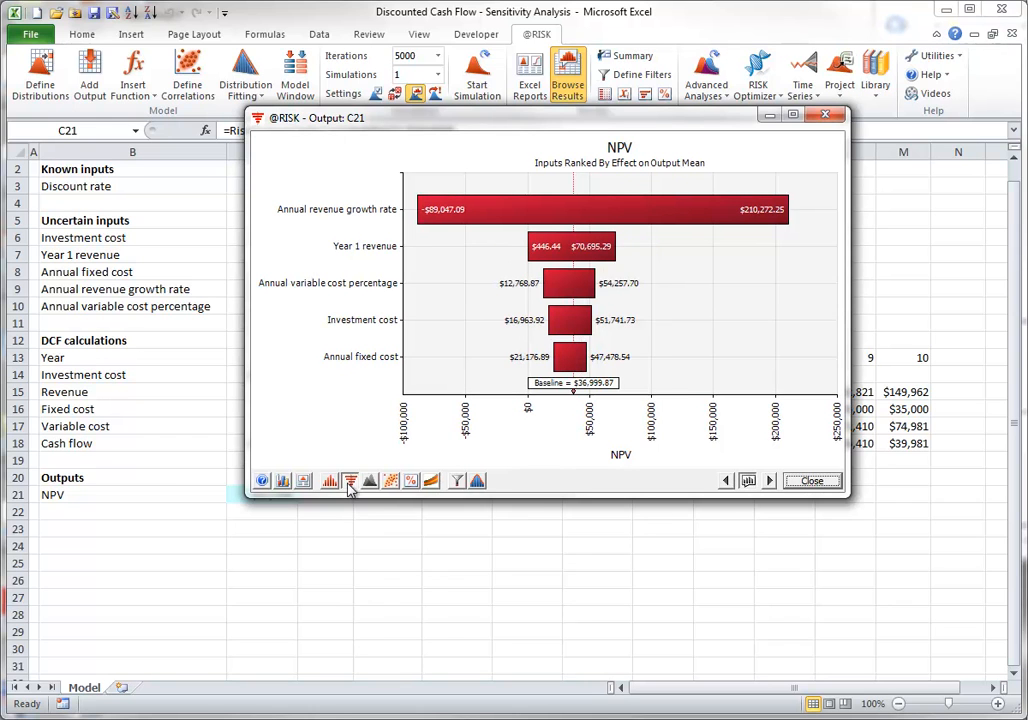
# Set the NPV tornado graph's output statistic to Percentile at 5%
pyautogui.click(349, 481)
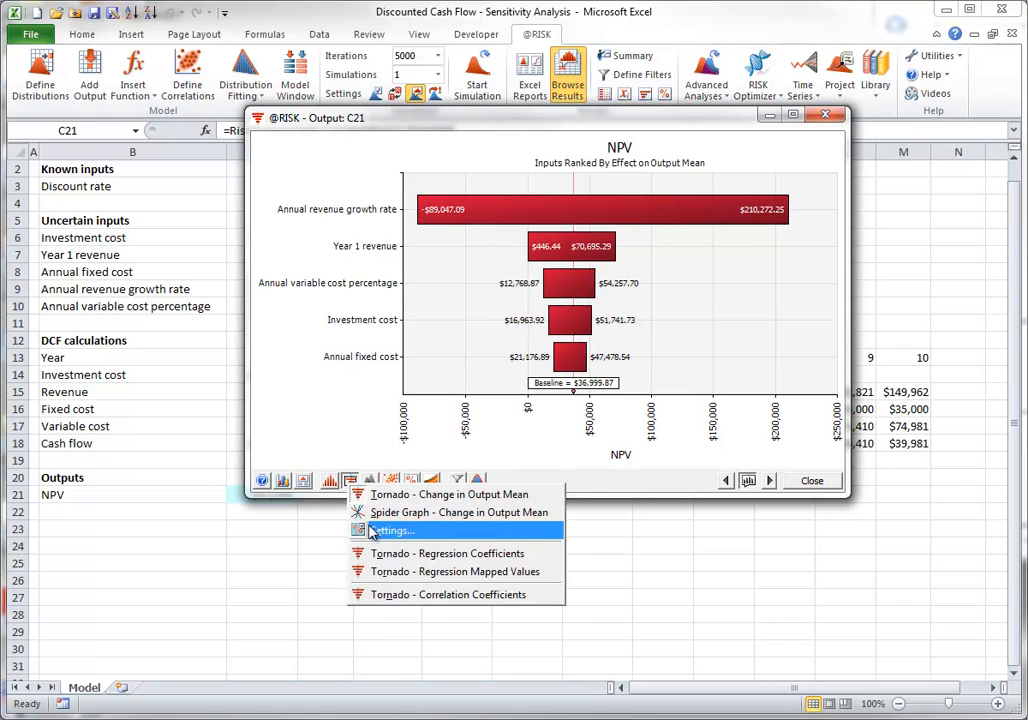
pyautogui.click(371, 532)
pyautogui.click(926, 307)
pyautogui.click(866, 337)
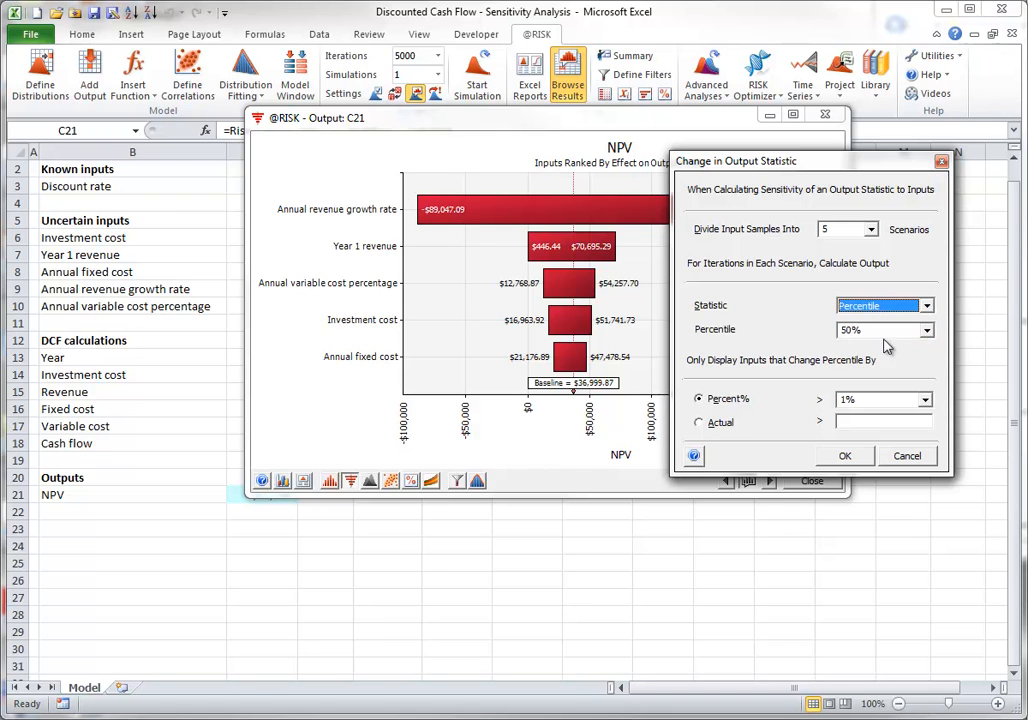
pyautogui.click(926, 330)
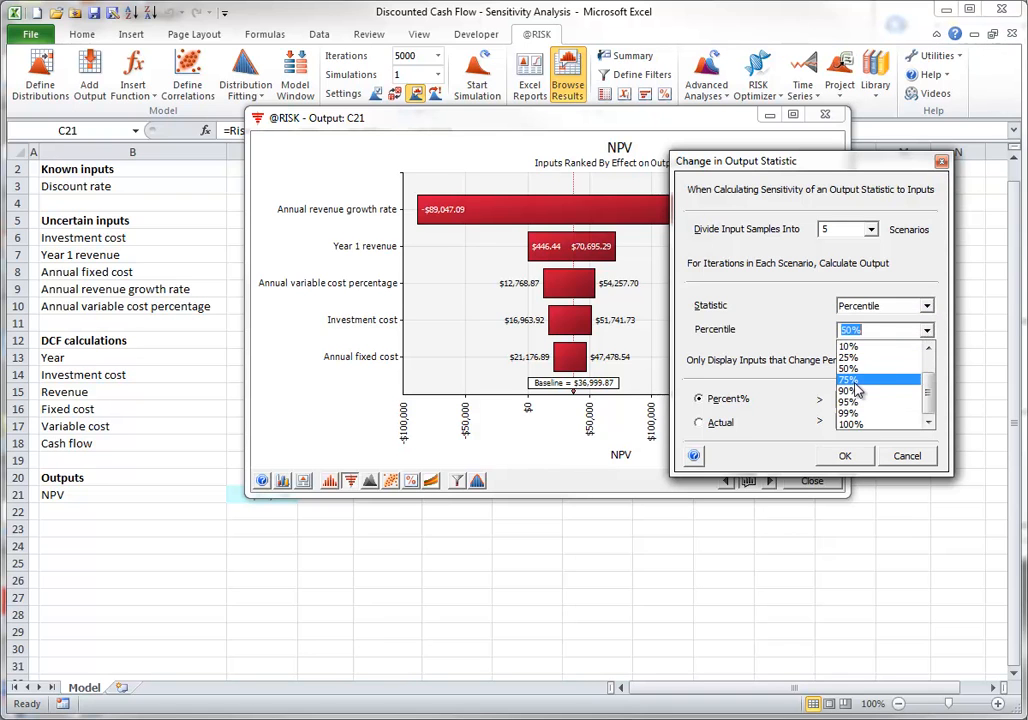
pyautogui.moveTo(925, 386); pyautogui.dragTo(923, 369)
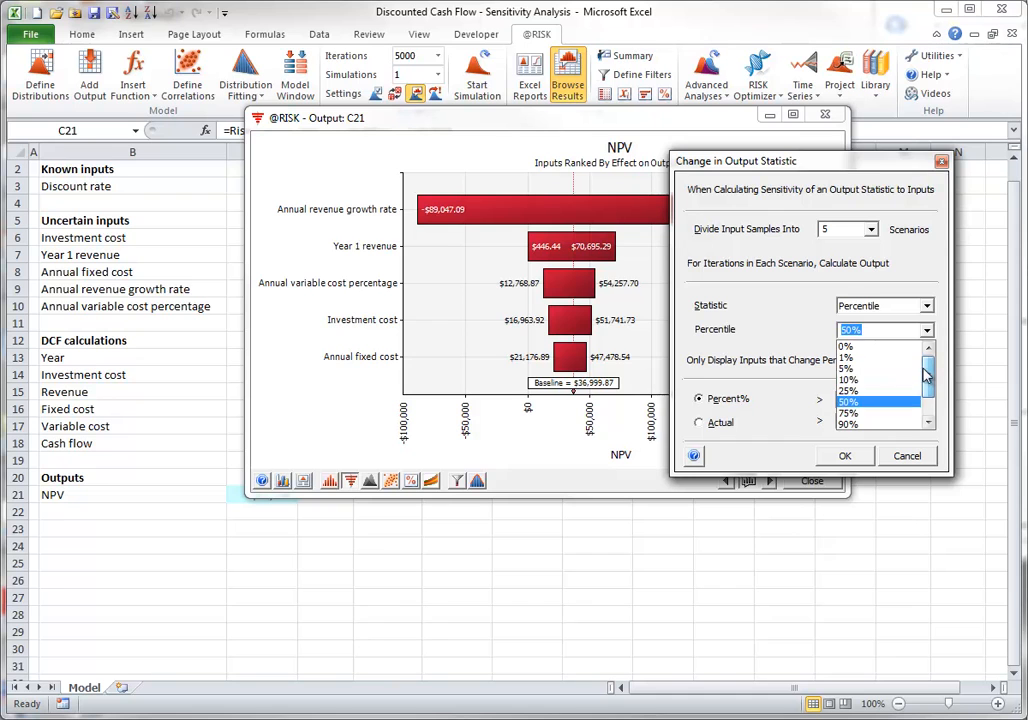
pyautogui.click(848, 368)
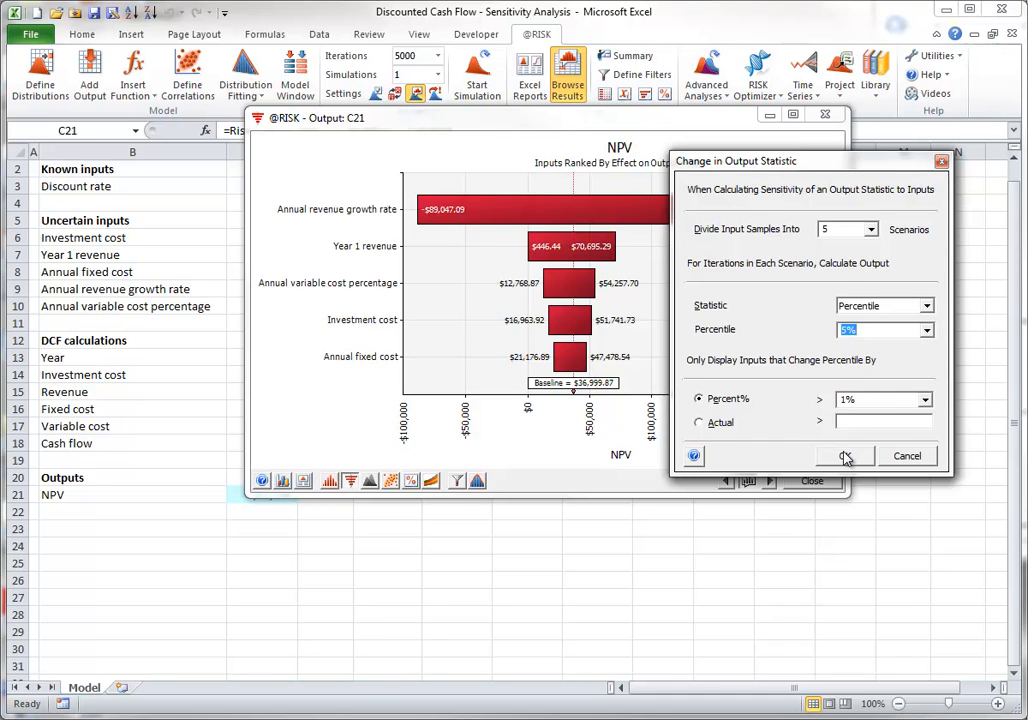
pyautogui.click(846, 457)
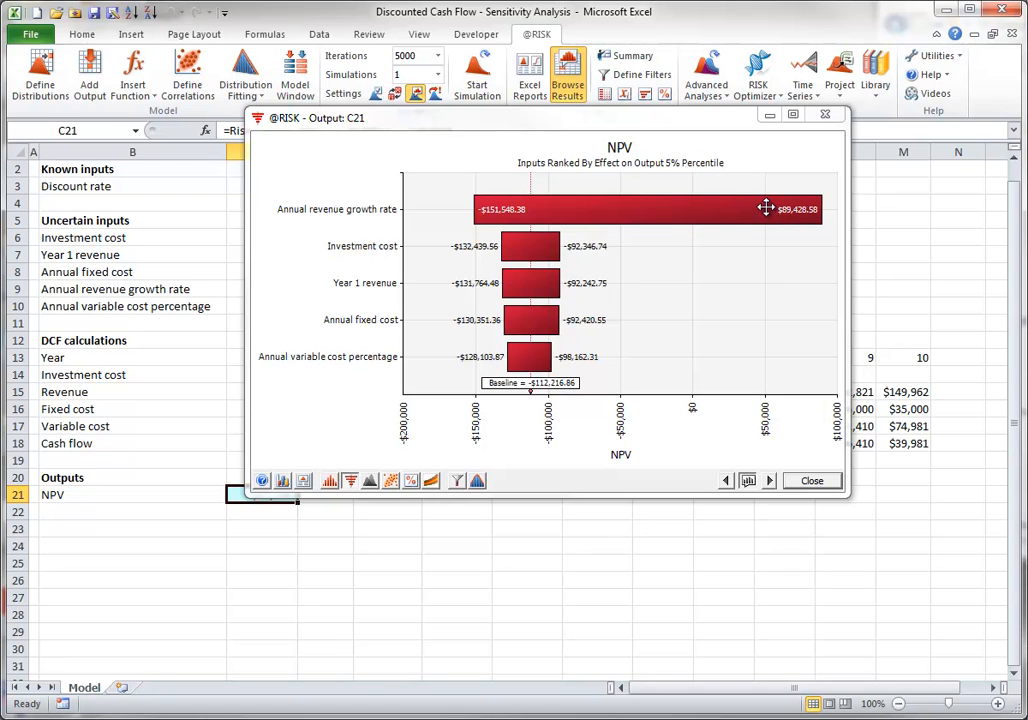
# Set the NPV tornado graph's output statistic back to Mean
pyautogui.click(350, 481)
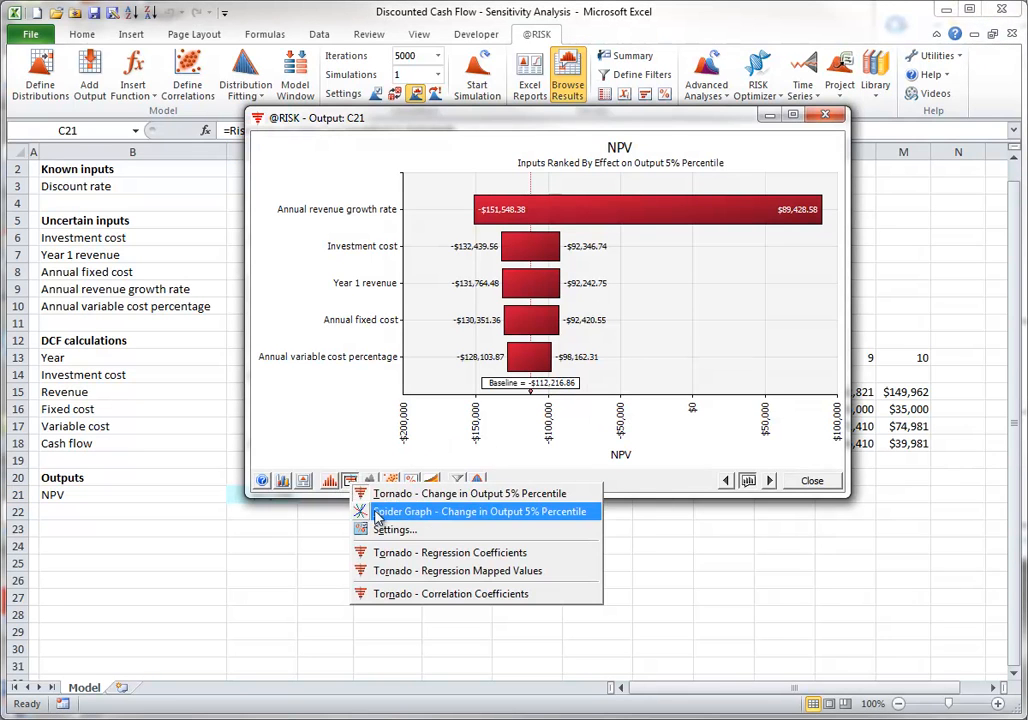
pyautogui.click(380, 529)
pyautogui.click(928, 307)
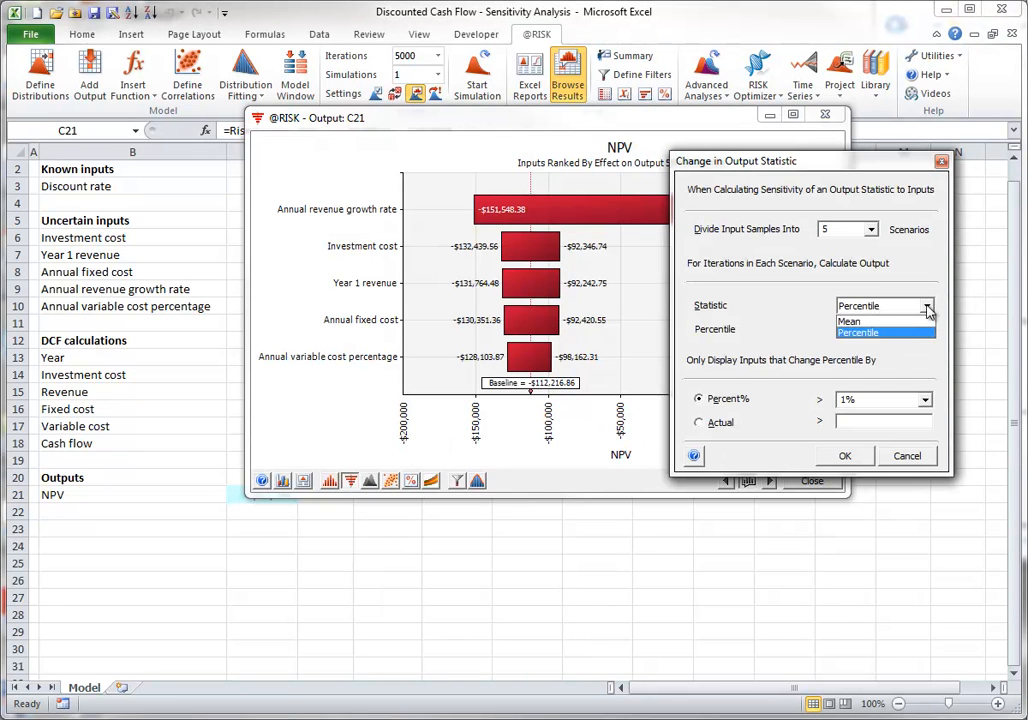
pyautogui.click(850, 321)
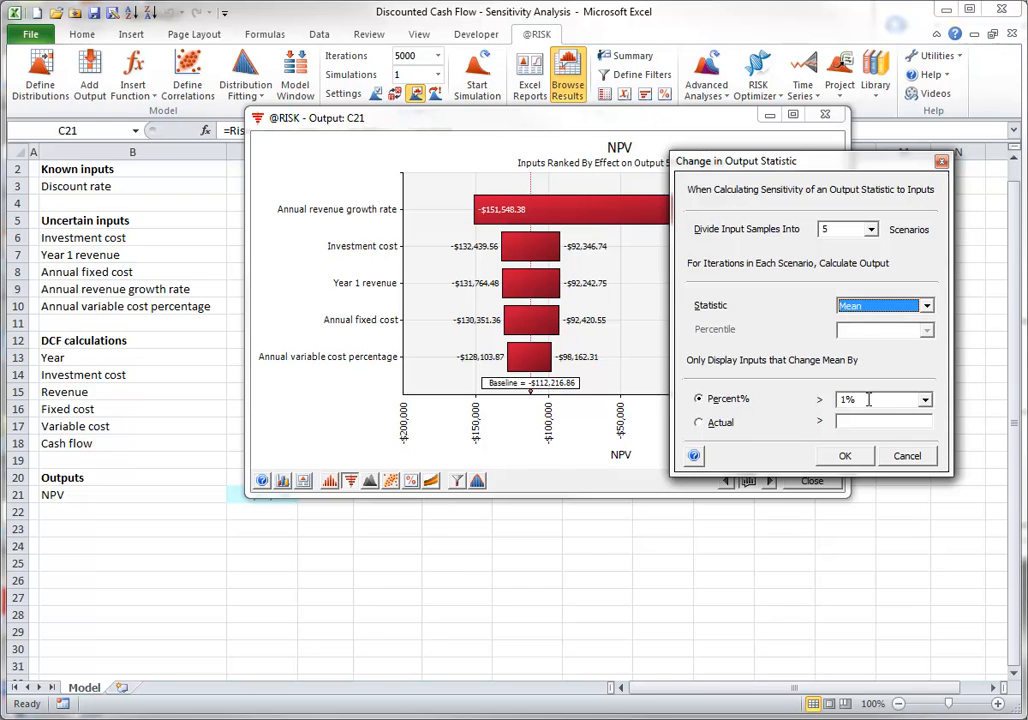
pyautogui.click(845, 455)
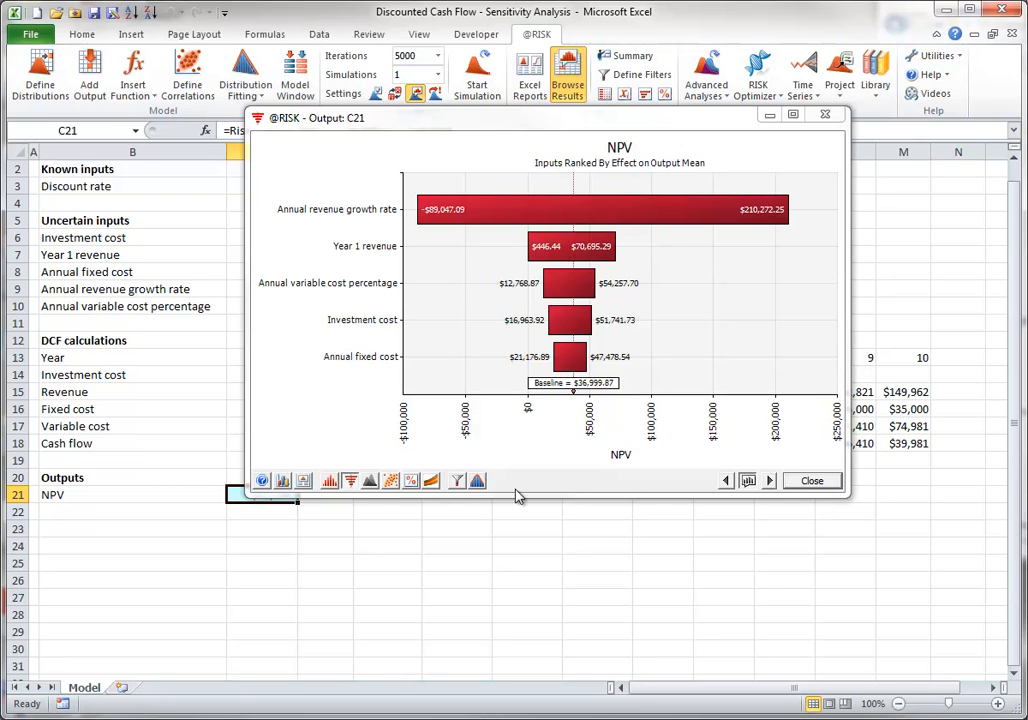
# View the NPV tornado graph with regression coefficients, regression mapped values and correlation coefficients in turn
pyautogui.click(350, 482)
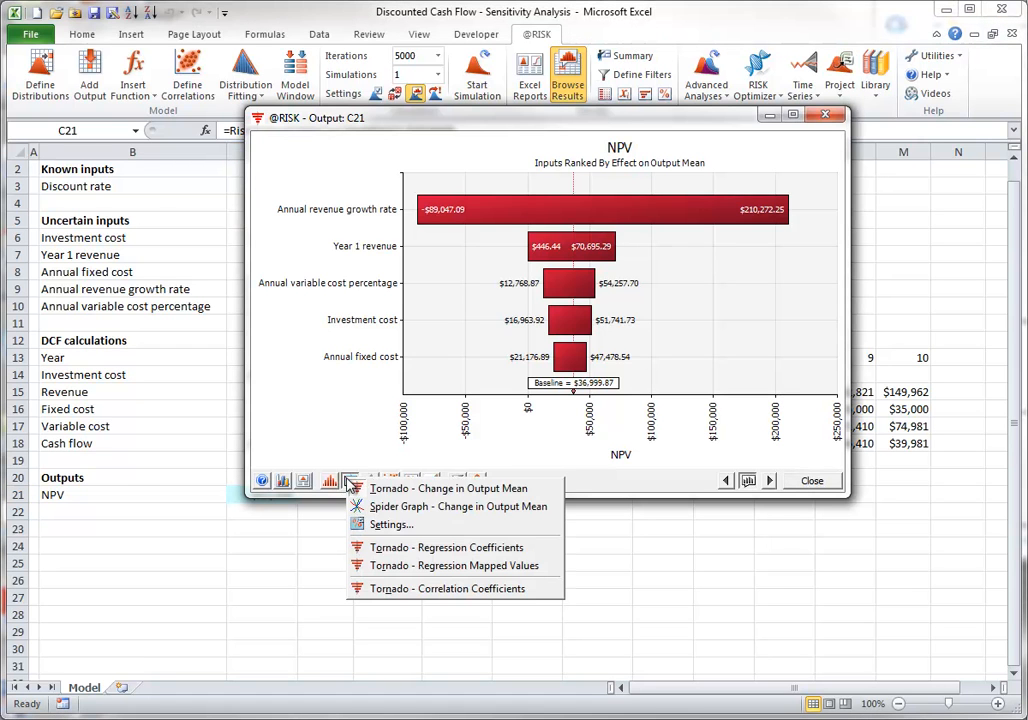
pyautogui.click(397, 552)
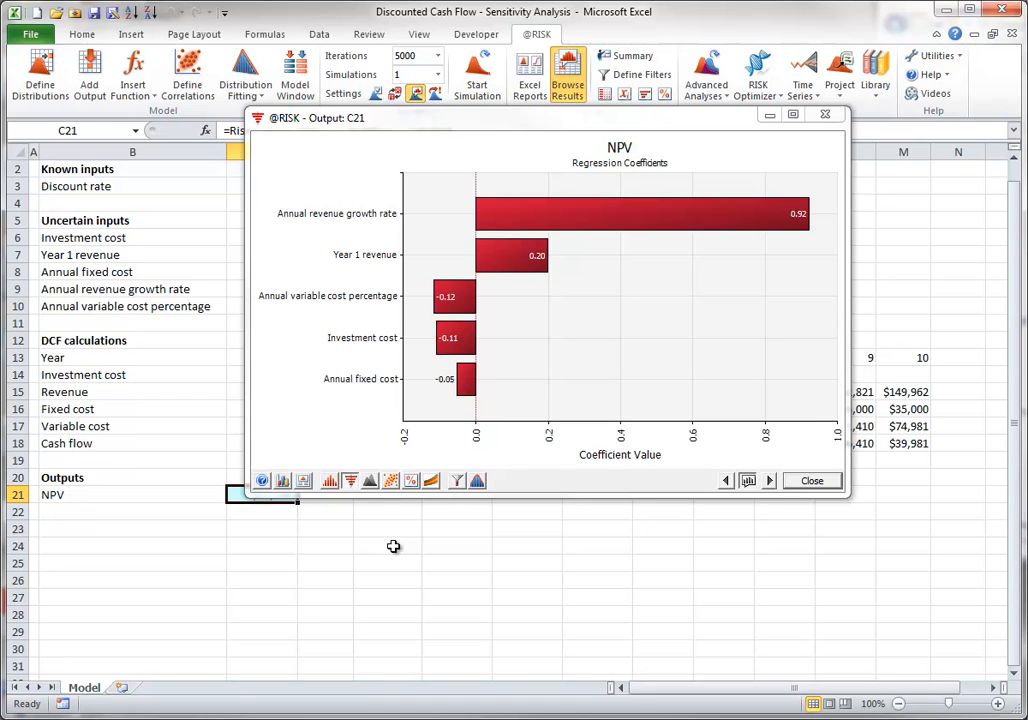
pyautogui.click(350, 481)
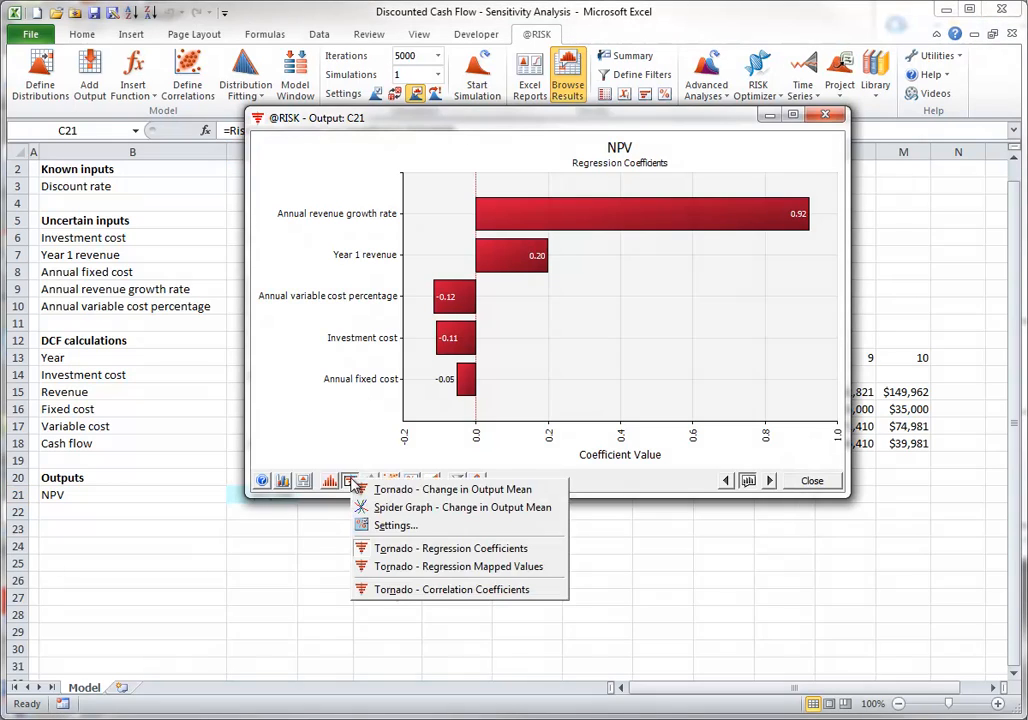
pyautogui.click(388, 568)
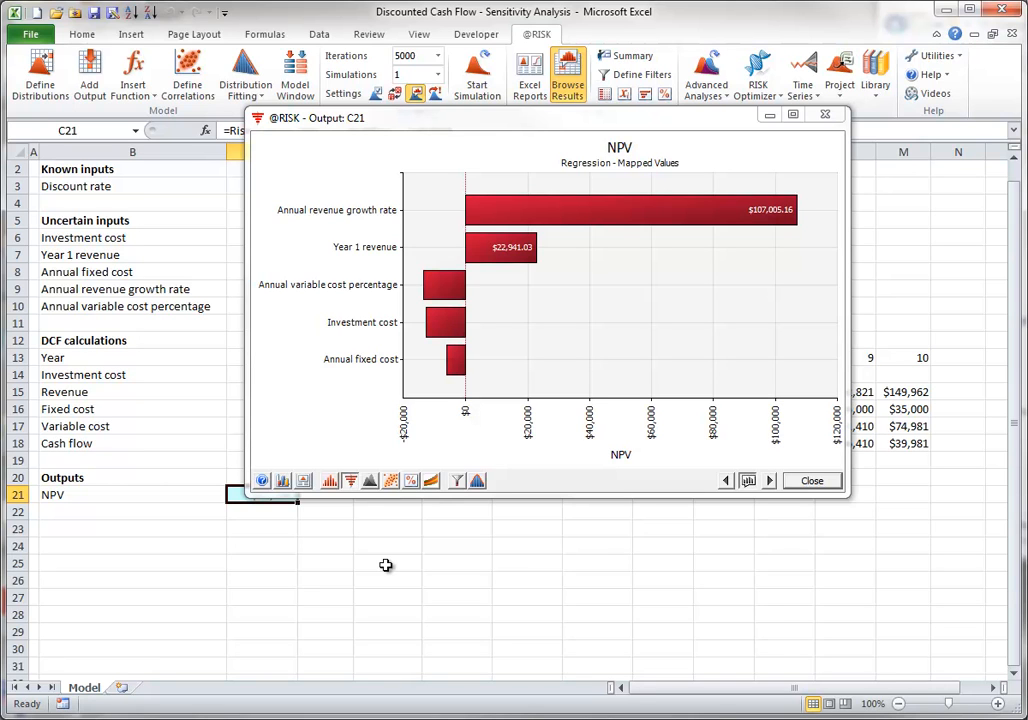
pyautogui.click(350, 481)
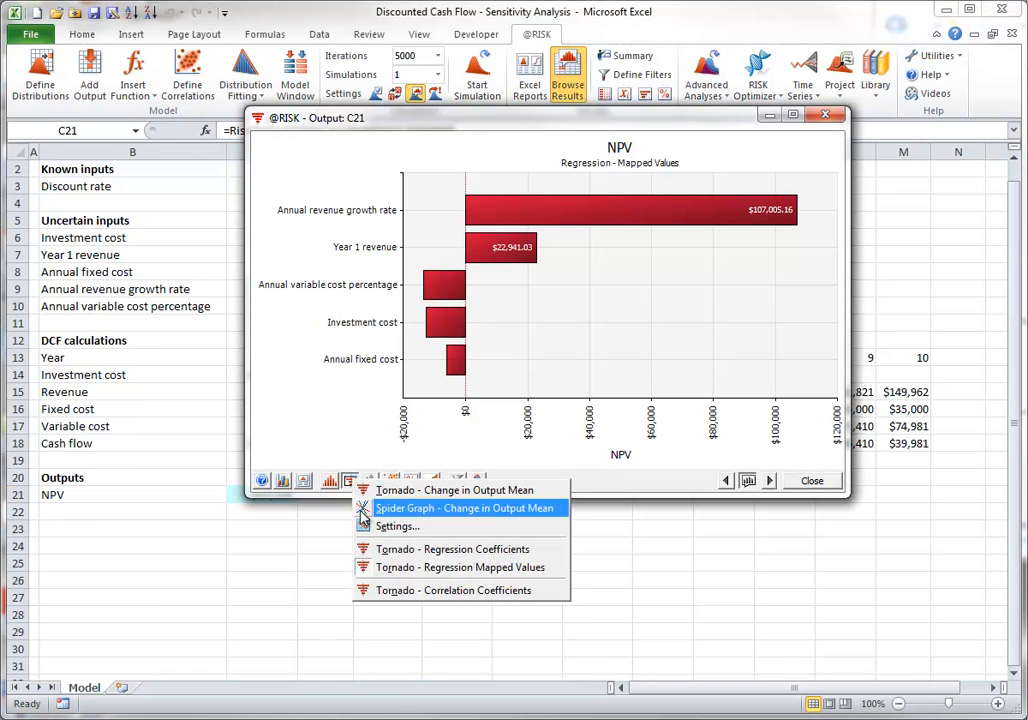
pyautogui.click(380, 590)
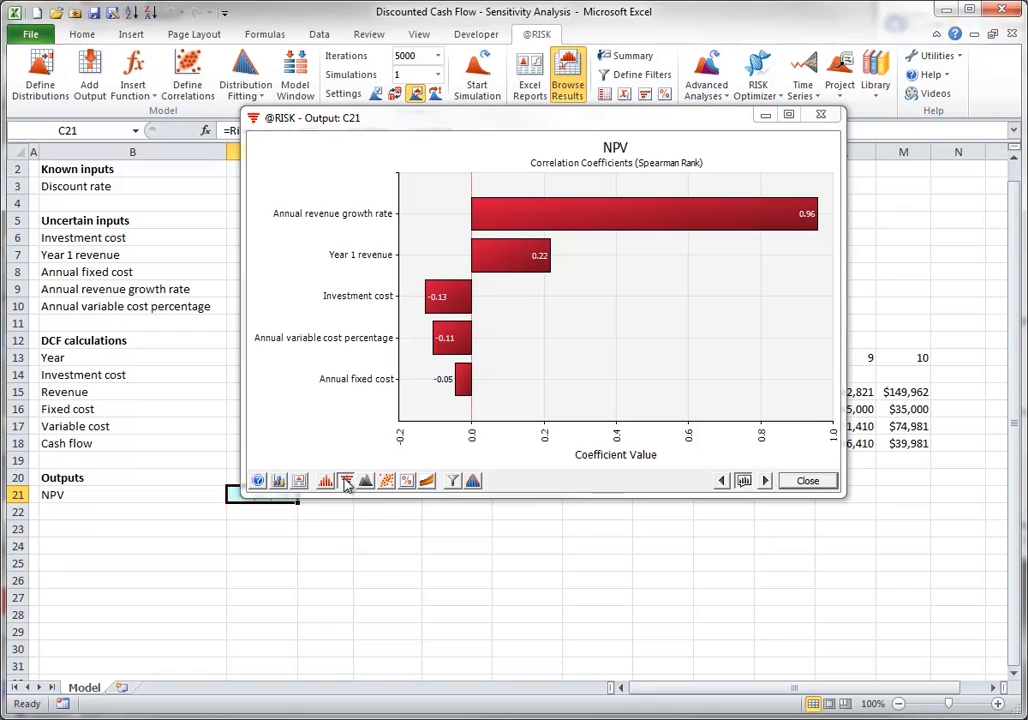
# View the NPV spider graph of change in output mean and close the output graph
pyautogui.click(347, 482)
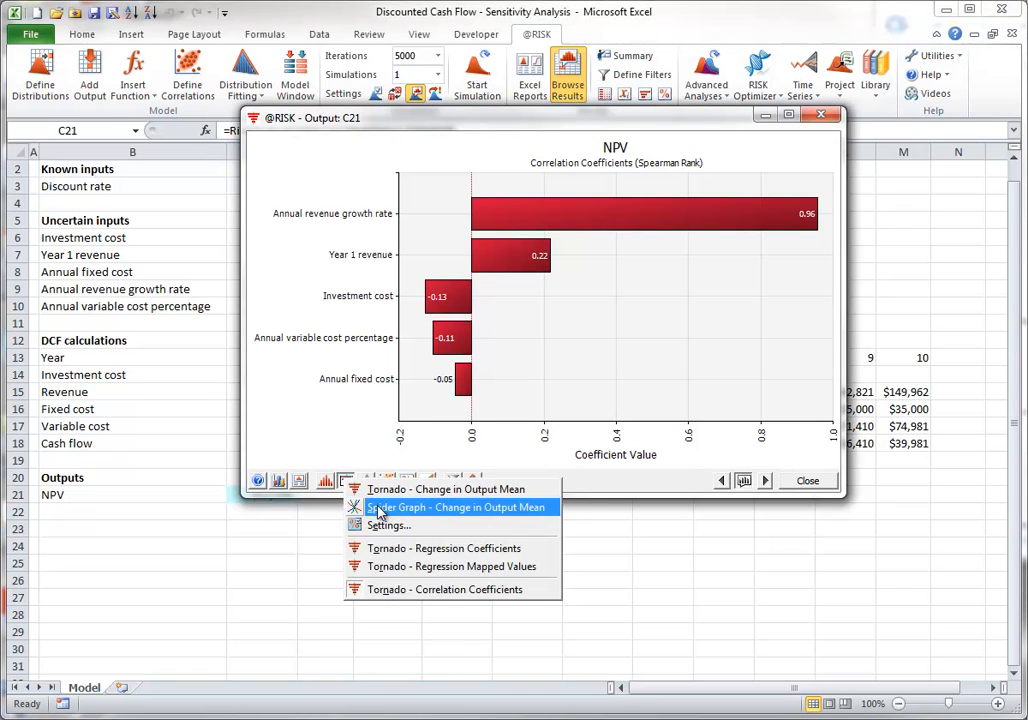
pyautogui.click(380, 511)
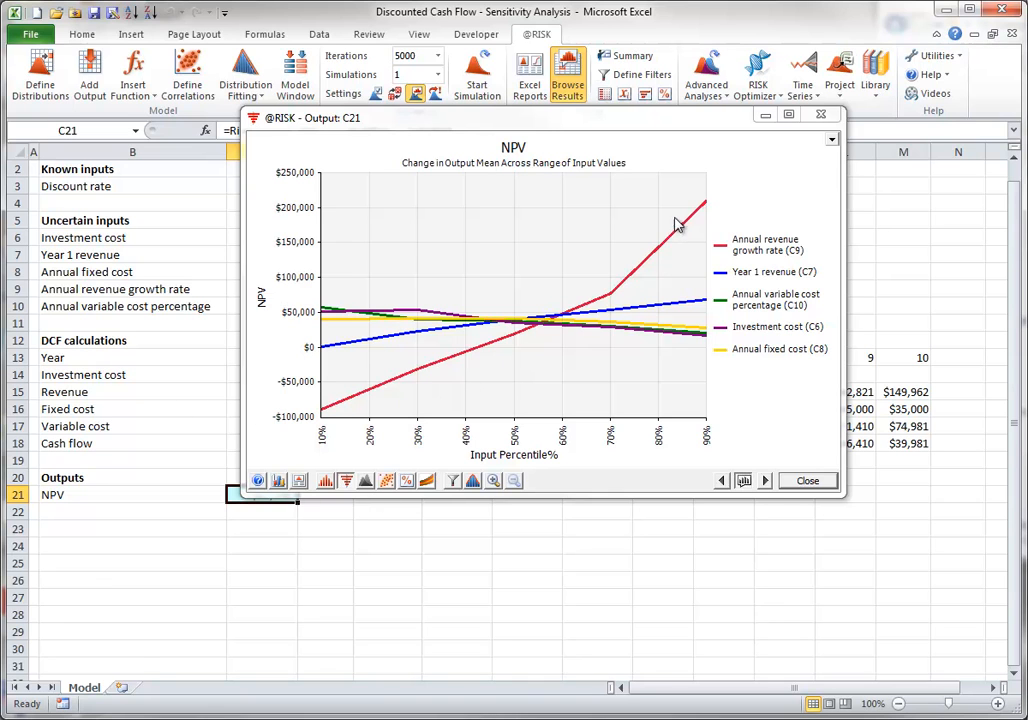
pyautogui.click(808, 481)
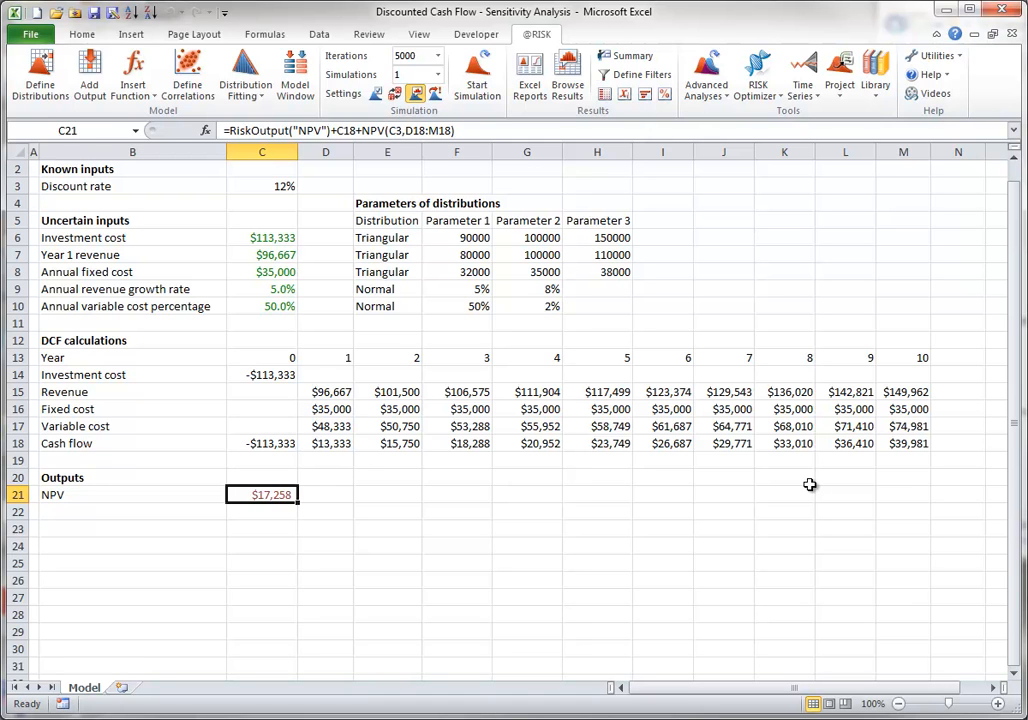
# Look at the graph types available for NPV in the Results Summary and close the summary
pyautogui.click(640, 56)
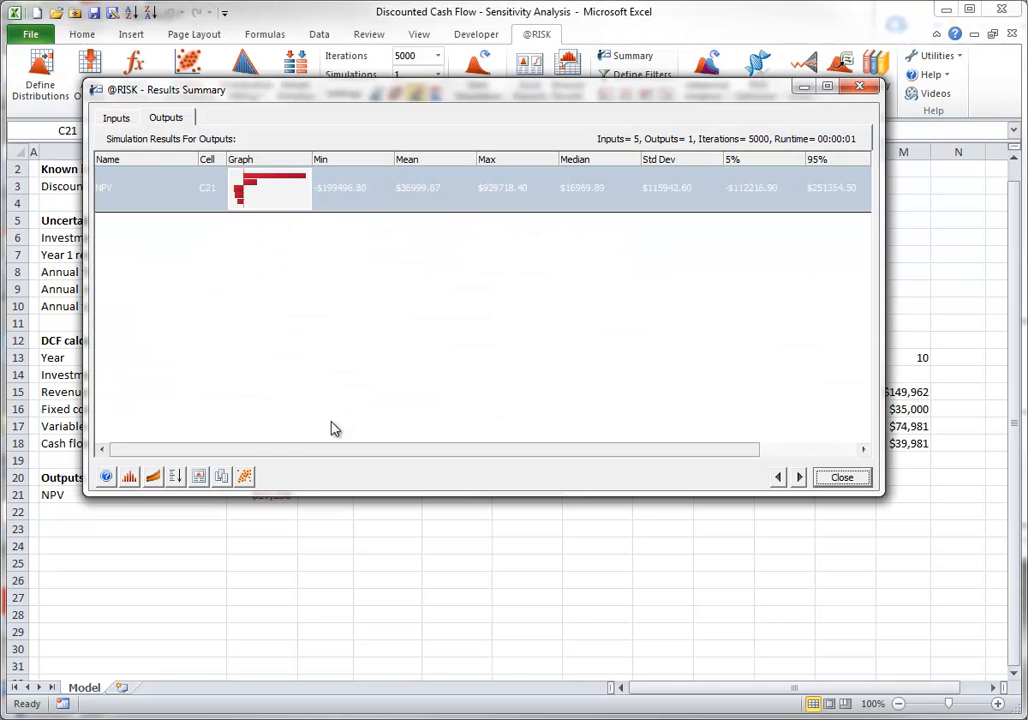
pyautogui.click(130, 477)
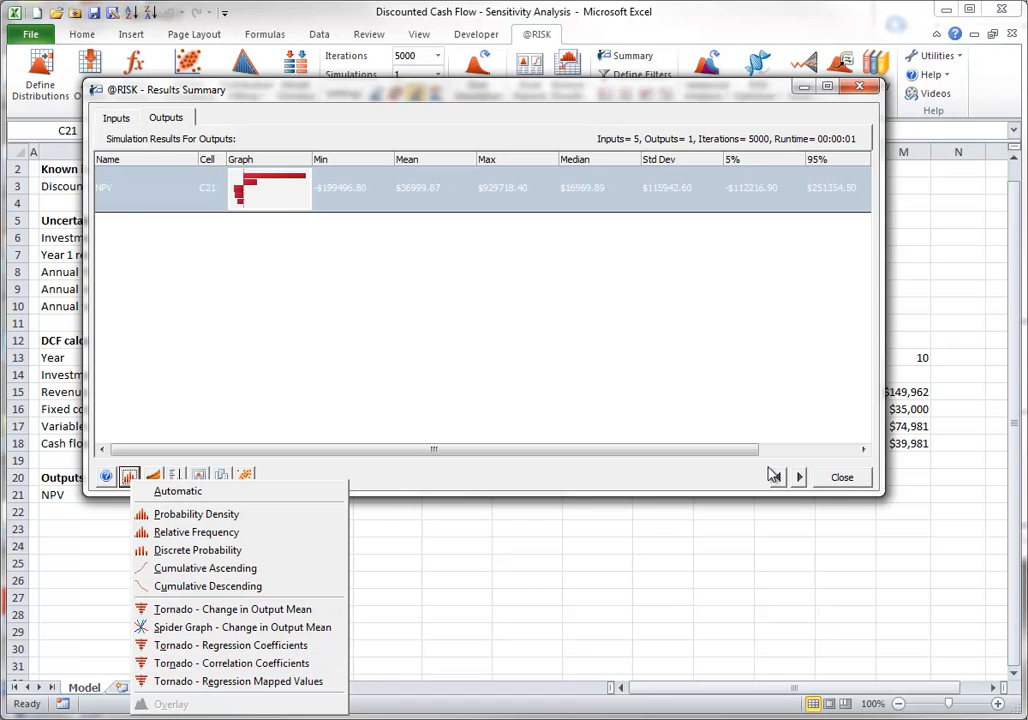
pyautogui.click(847, 483)
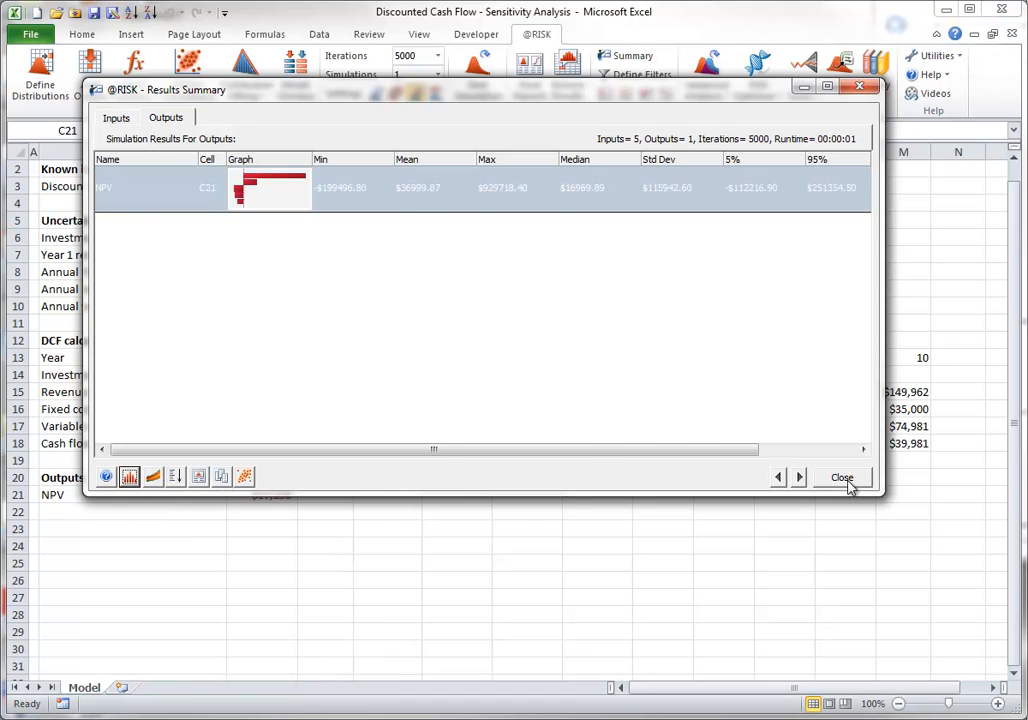
pyautogui.click(846, 479)
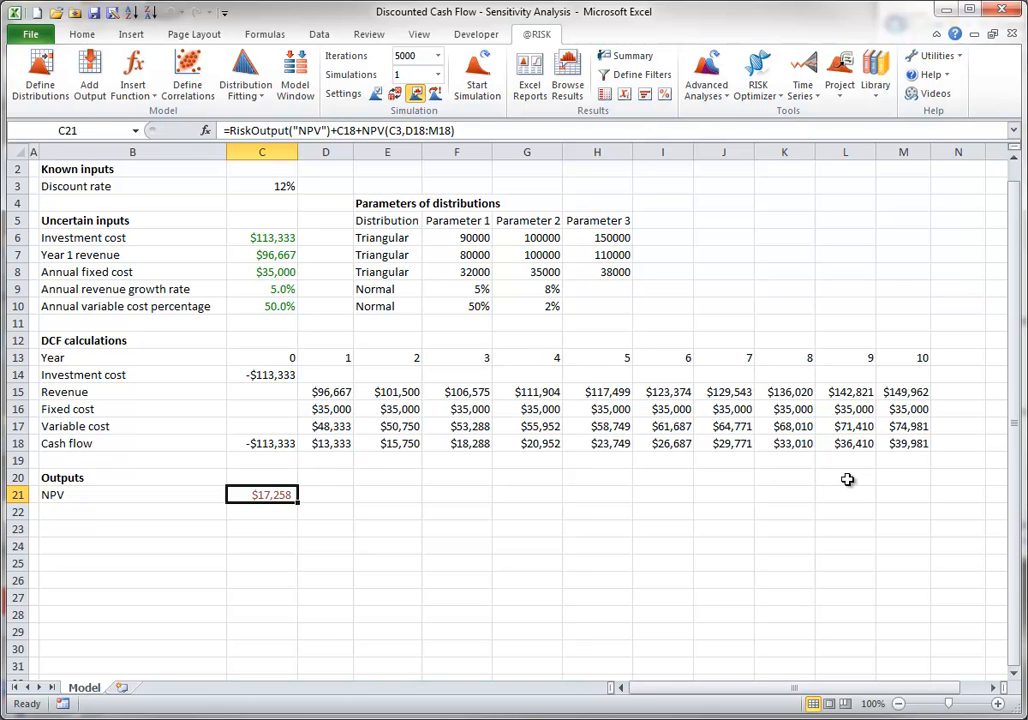
# Generate a Quick Reports Excel report of the simulation results
pyautogui.click(529, 72)
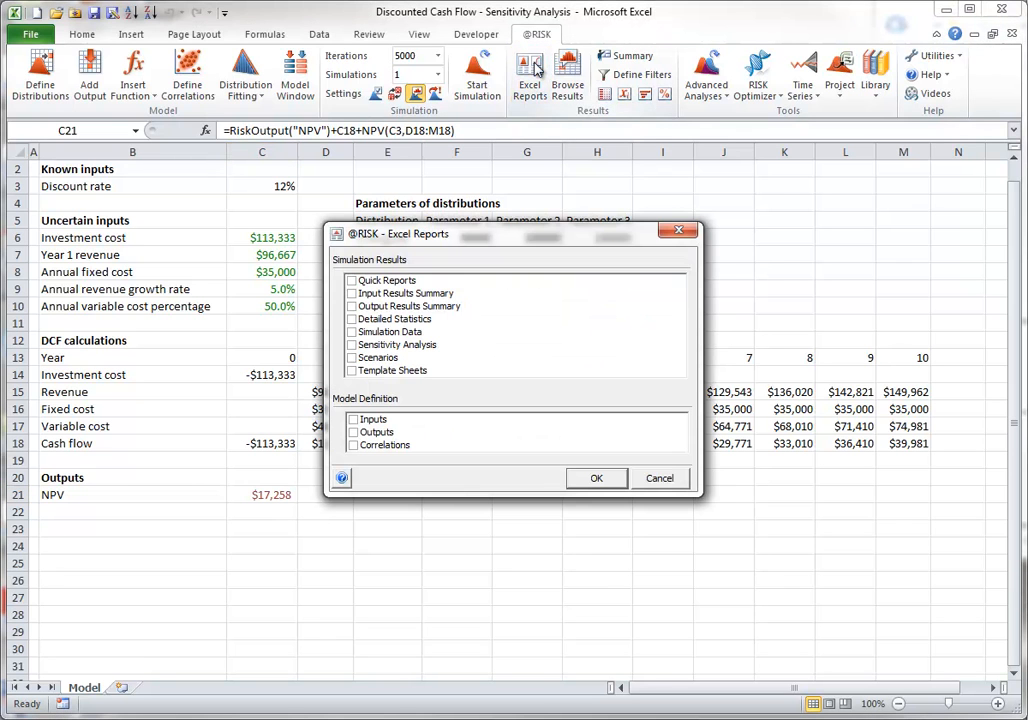
pyautogui.click(352, 281)
pyautogui.click(351, 281)
pyautogui.click(594, 476)
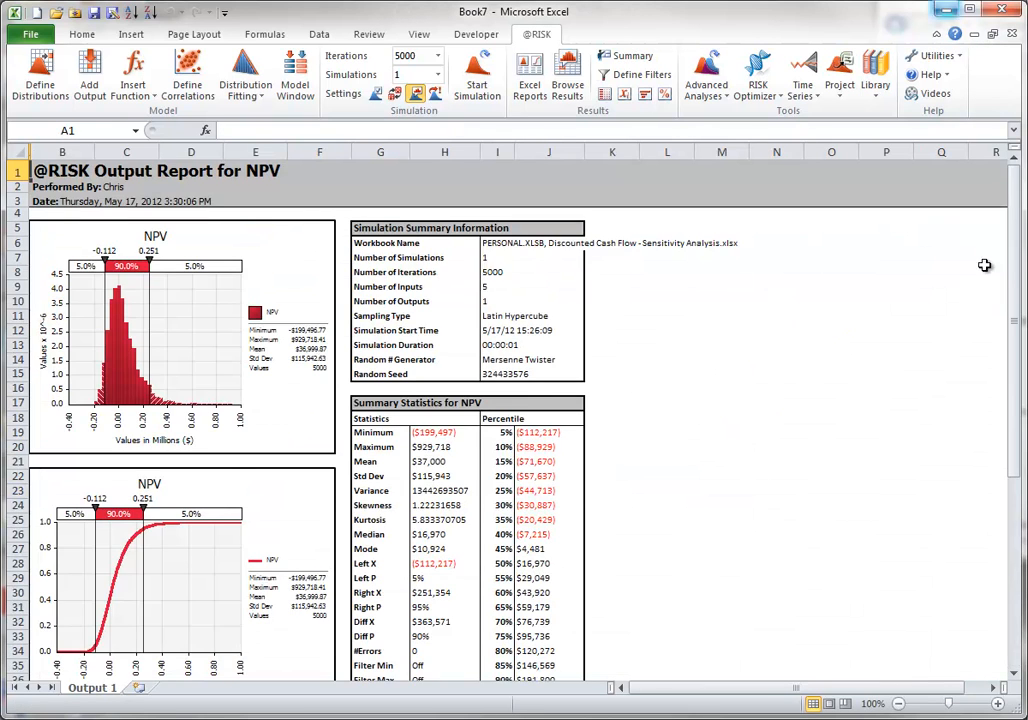
# Examine the tornado graph and the regression and rank information in the NPV report, and close the report workbook
pyautogui.moveTo(1017, 320); pyautogui.dragTo(1020, 493)
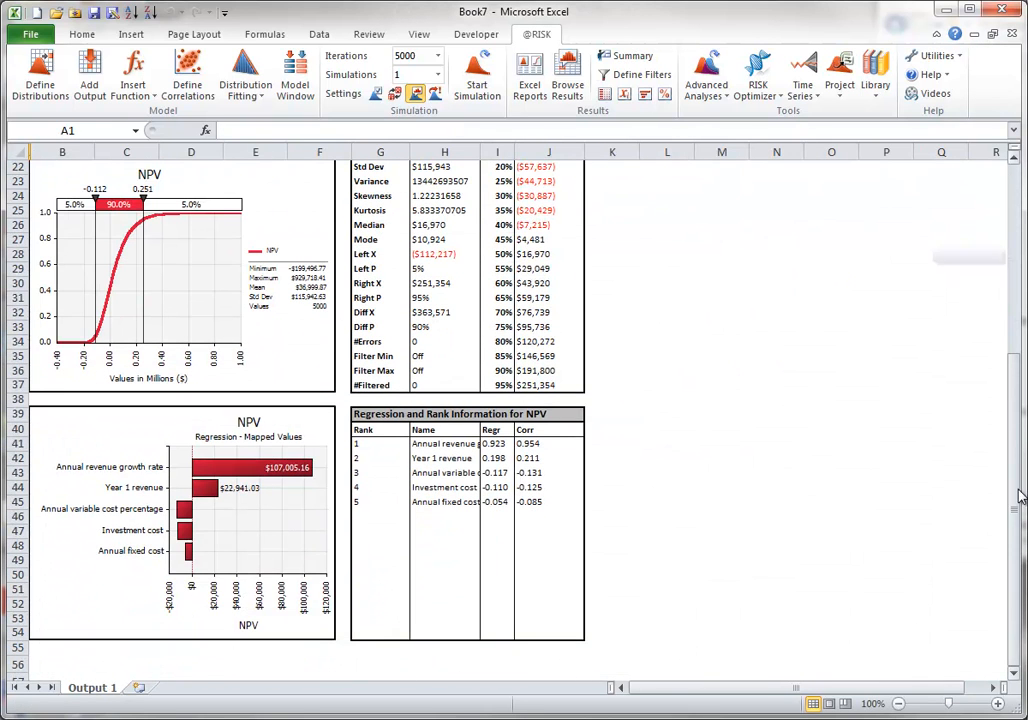
pyautogui.click(193, 664)
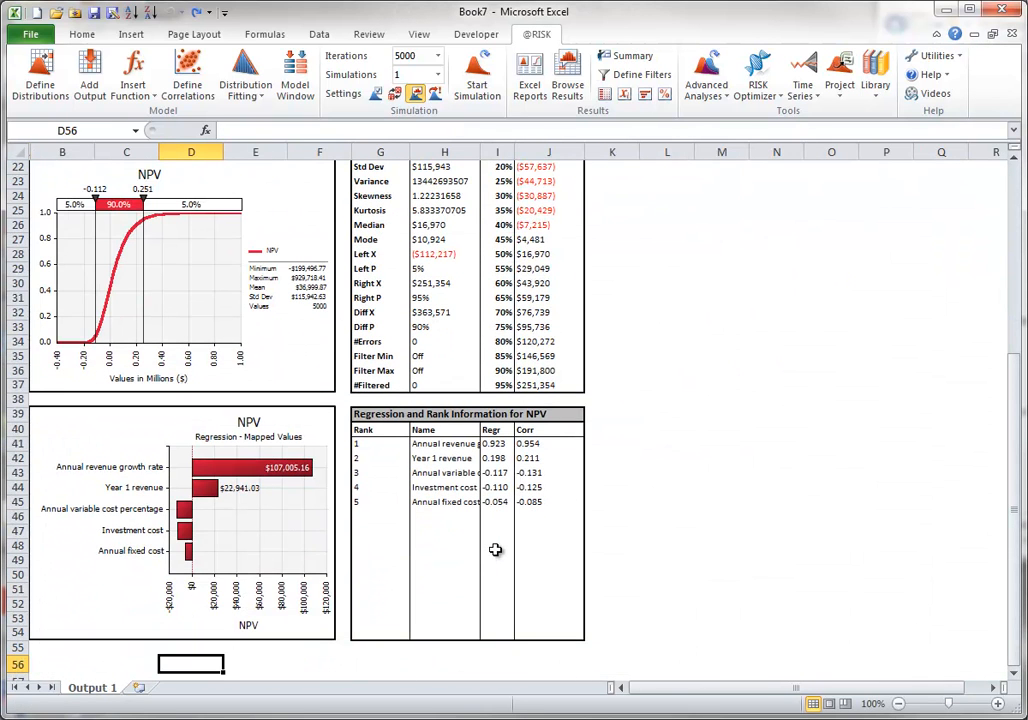
pyautogui.click(1006, 9)
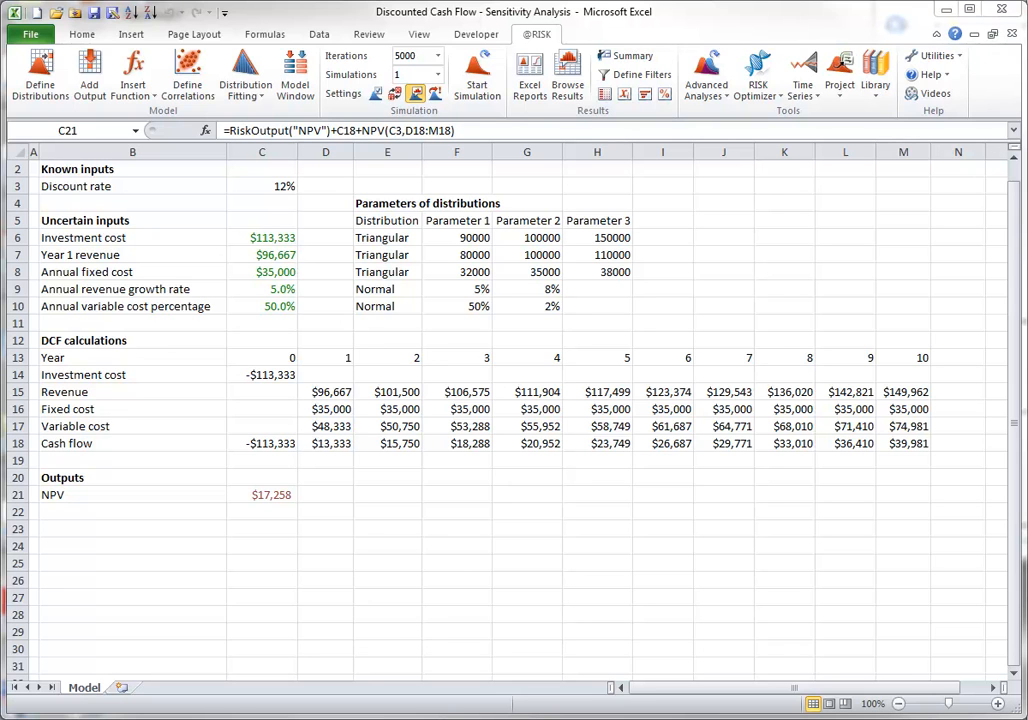
# Open the Sensitivity Analysis results for NPV and enlarge the scatter plot of NPV against annual revenue growth rate
pyautogui.click(646, 96)
pyautogui.click(646, 96)
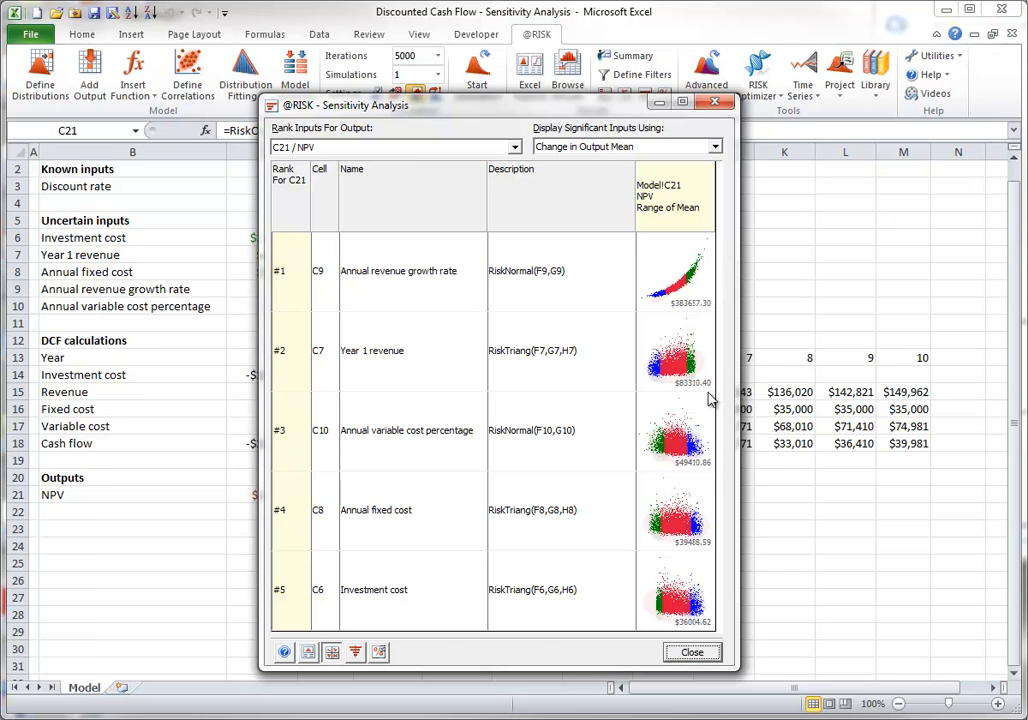
pyautogui.click(680, 286)
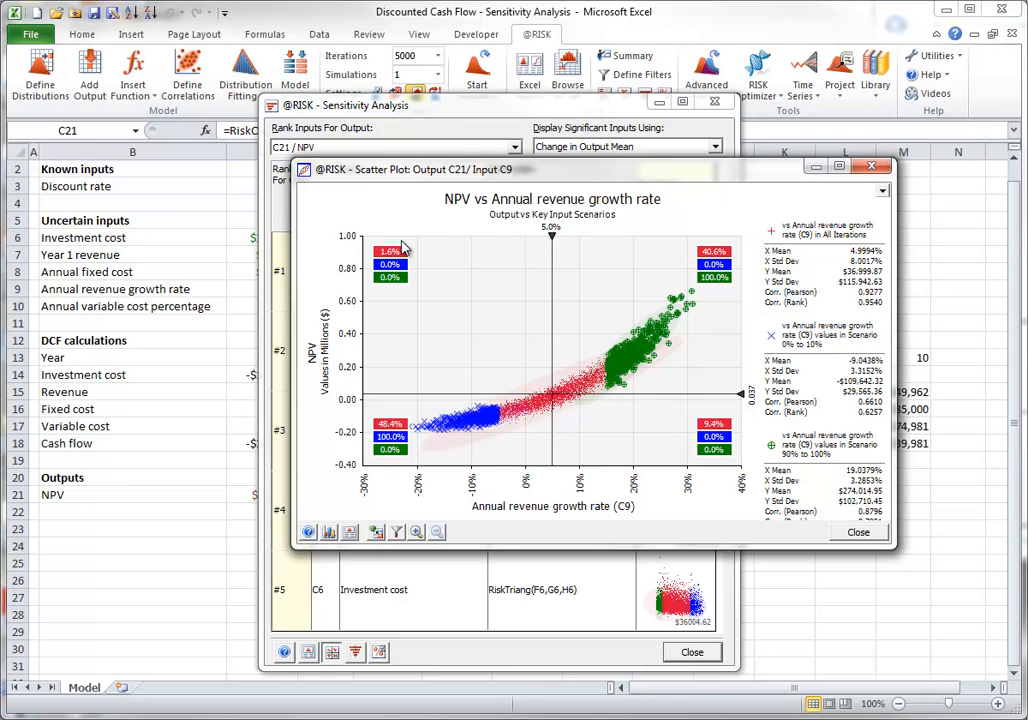
# Close the scatter plot and the Sensitivity Analysis results, and browse the simulation results of the NPV output in C21
pyautogui.click(855, 533)
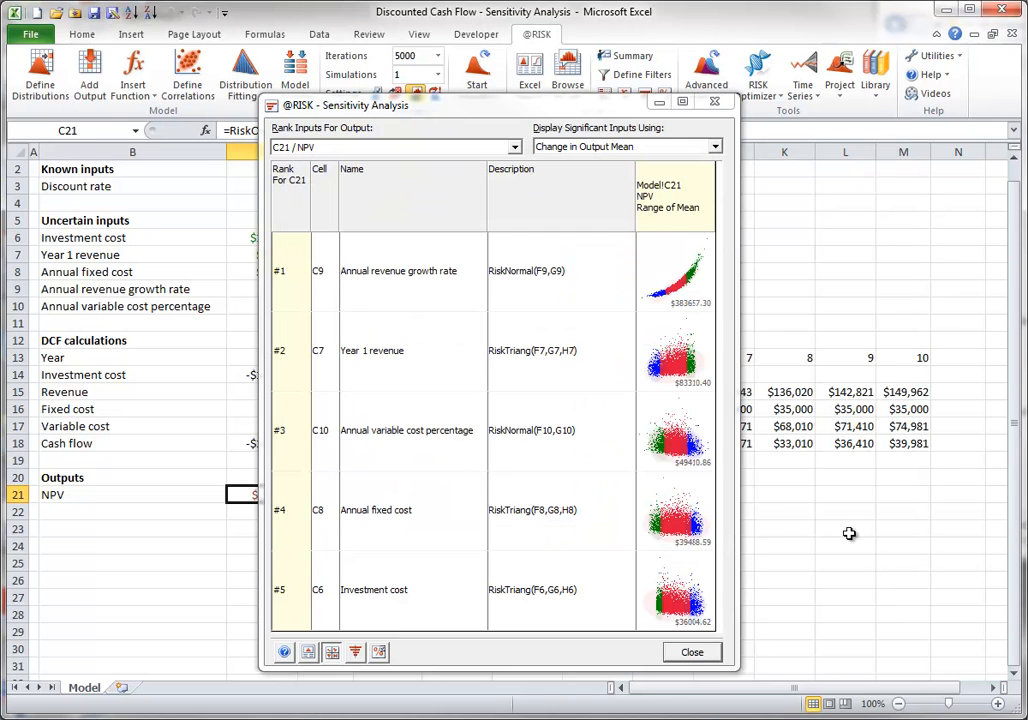
pyautogui.click(692, 653)
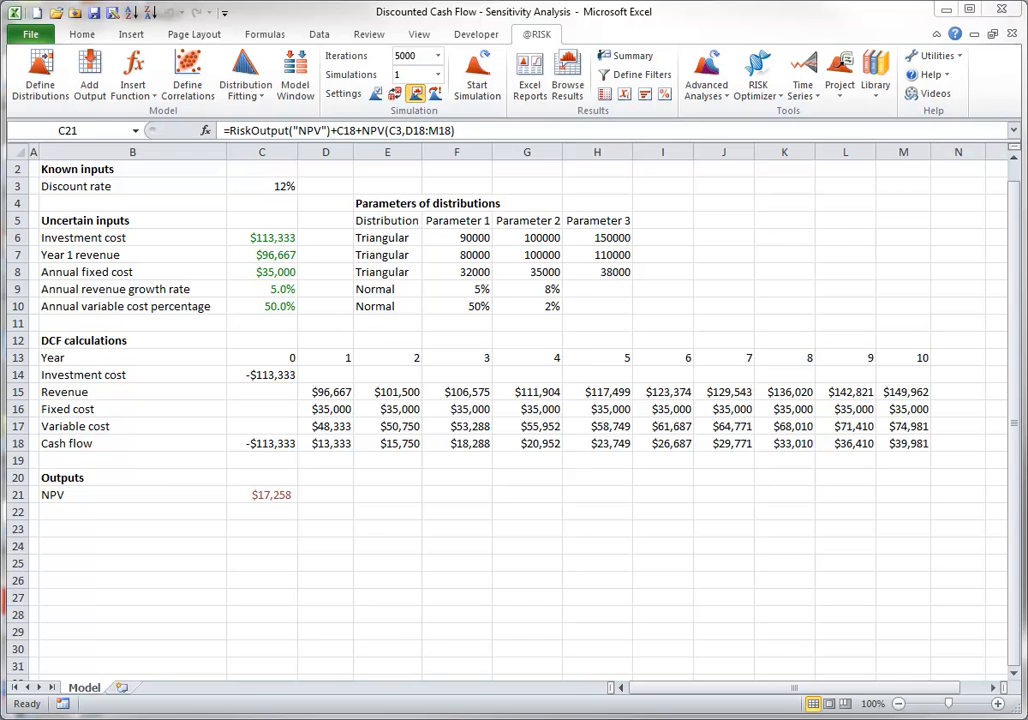
pyautogui.click(282, 494)
pyautogui.click(567, 85)
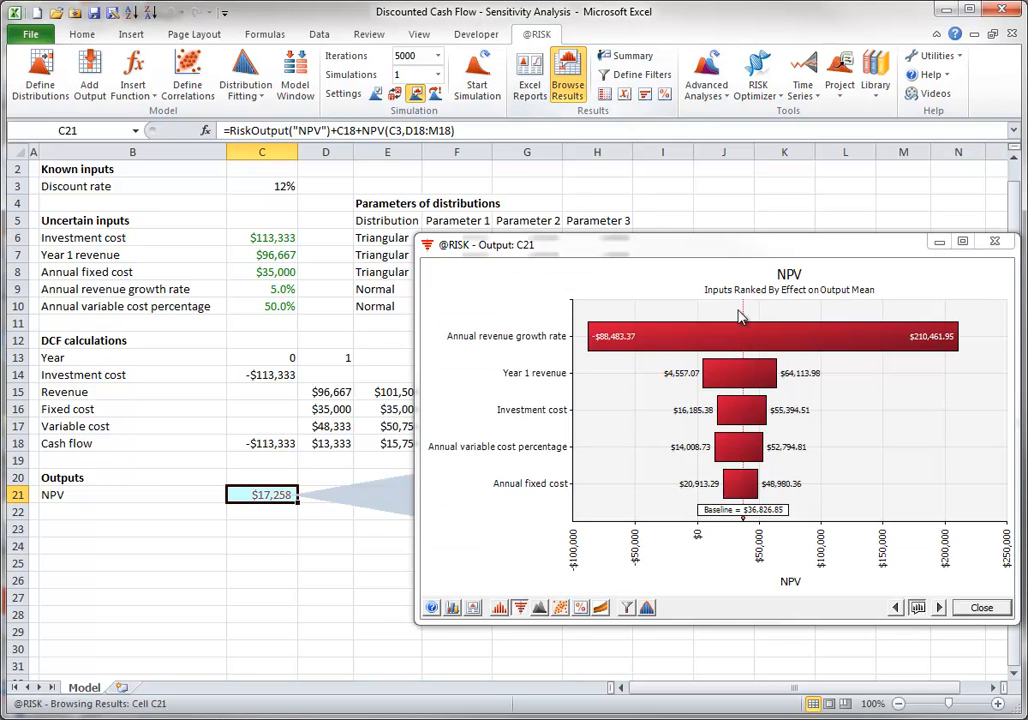
# View the scatter plot of NPV against annual revenue growth rate from its tornado bar, and close both graphs
pyautogui.moveTo(683, 337); pyautogui.dragTo(230, 371)
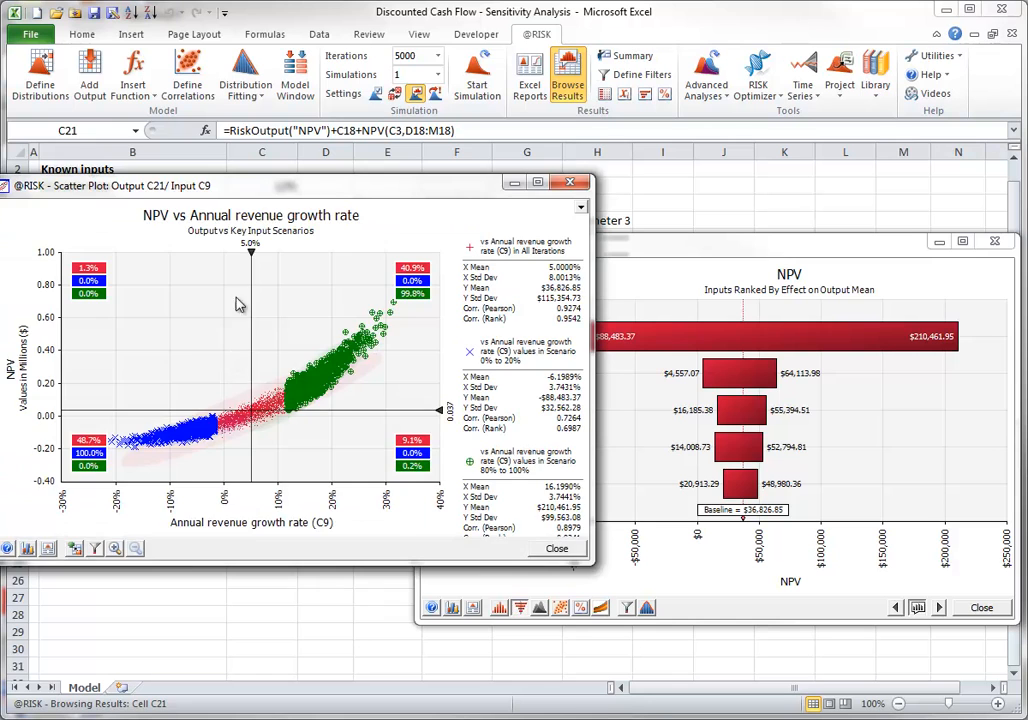
pyautogui.moveTo(350, 180); pyautogui.dragTo(536, 146)
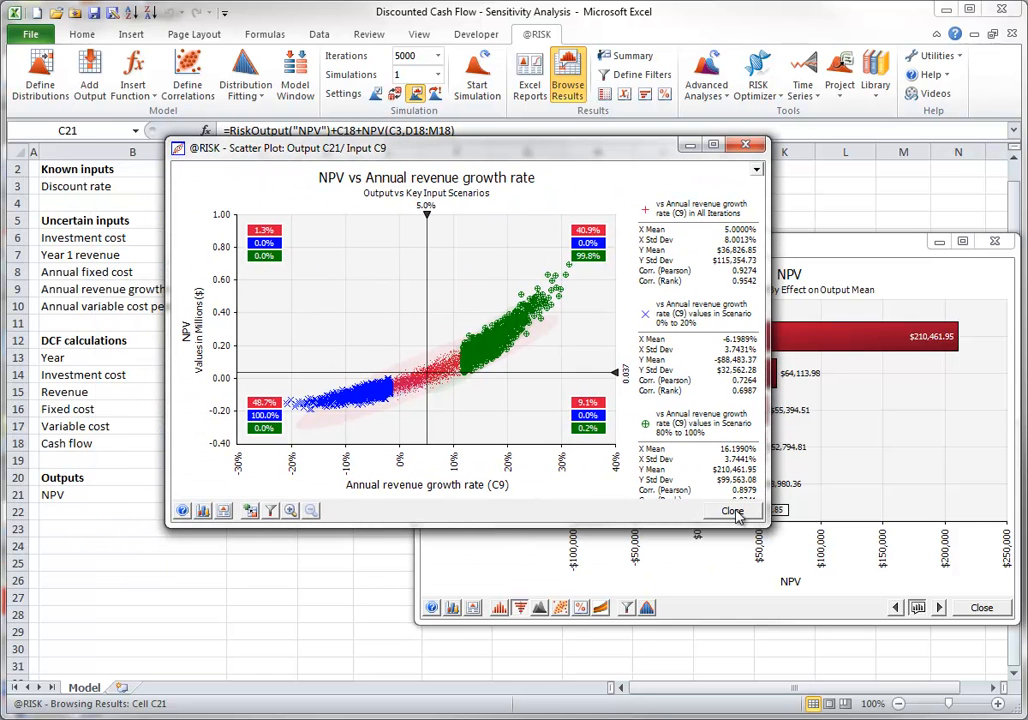
pyautogui.click(733, 511)
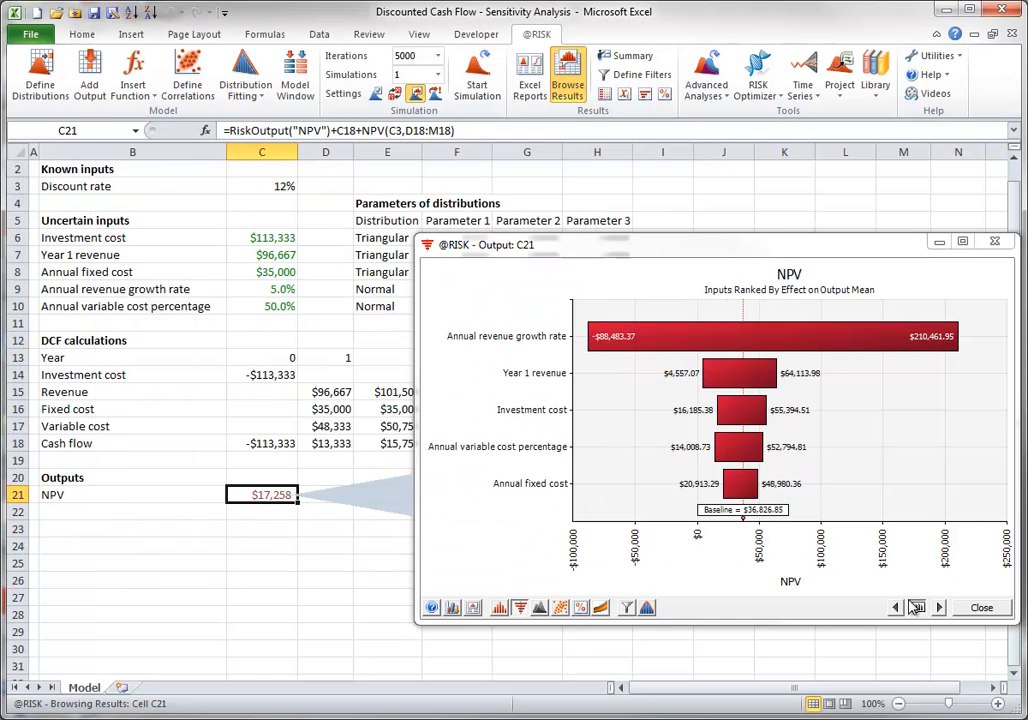
pyautogui.click(979, 607)
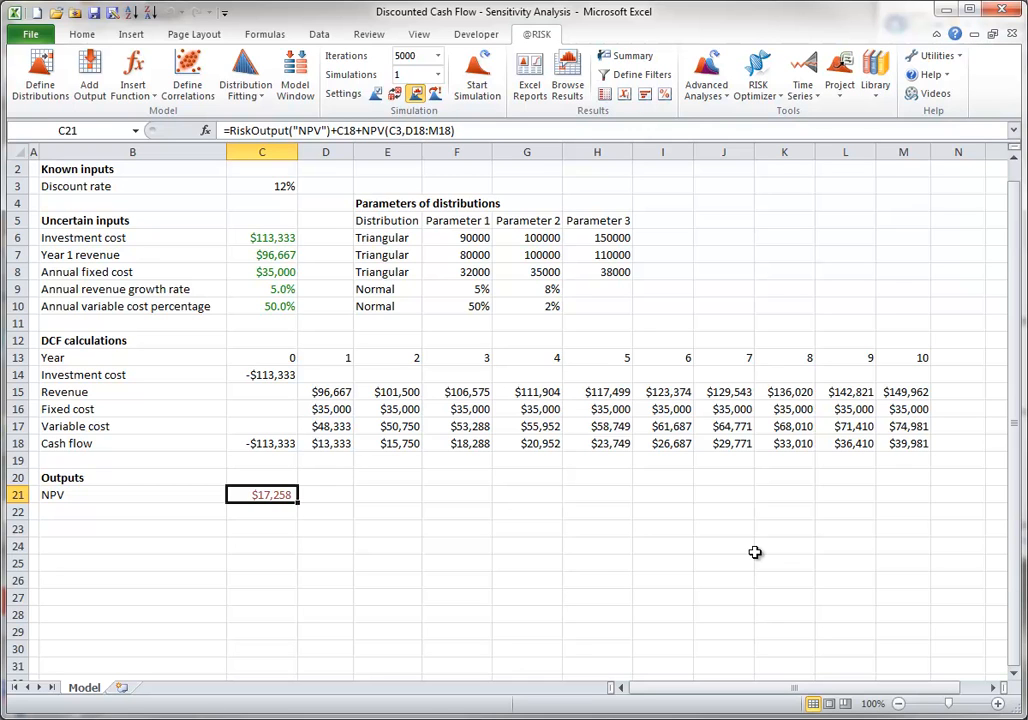
# Start an Advanced Sensitivity Analysis of C21 and add the annual revenue growth rate in C9 as a Distribution input using Percentiles of Distribution
pyautogui.click(707, 86)
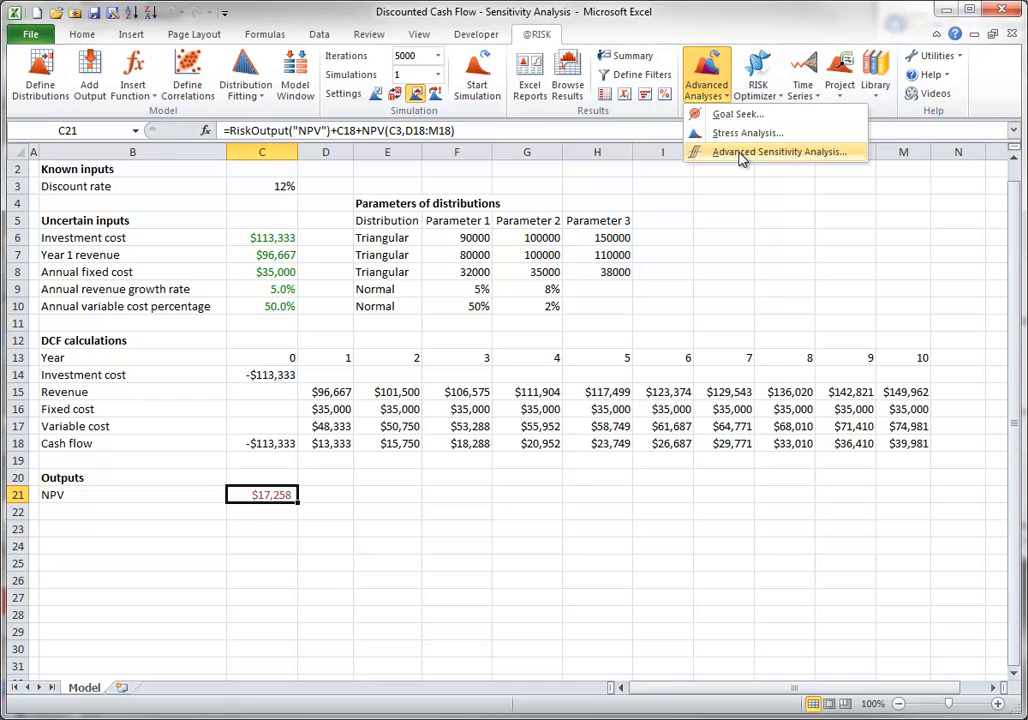
pyautogui.click(702, 152)
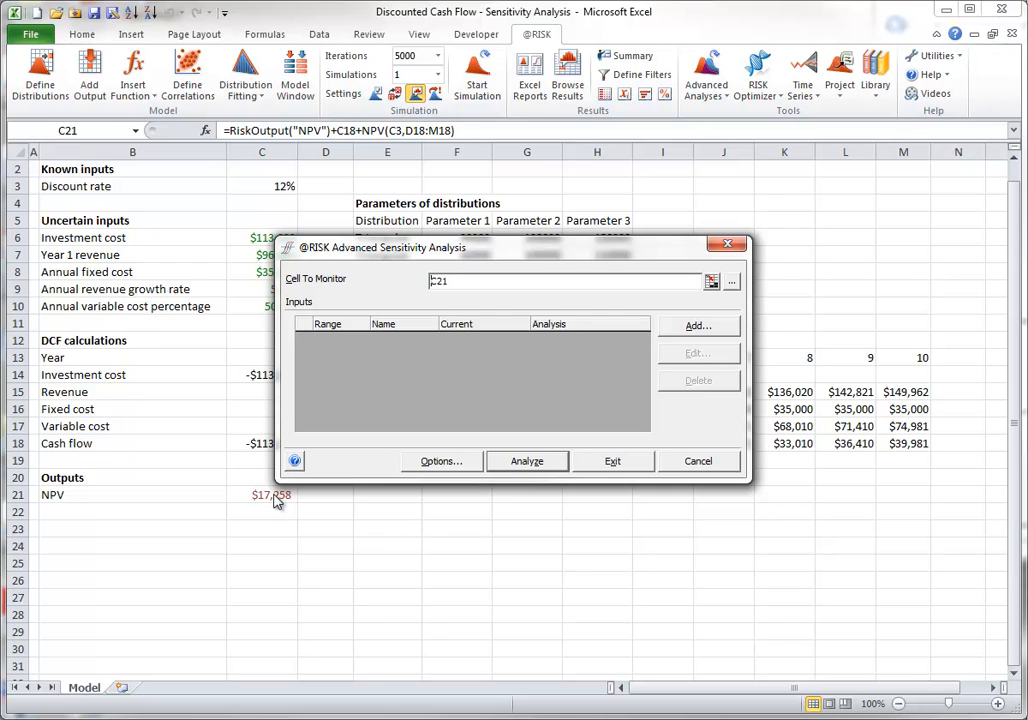
pyautogui.click(706, 330)
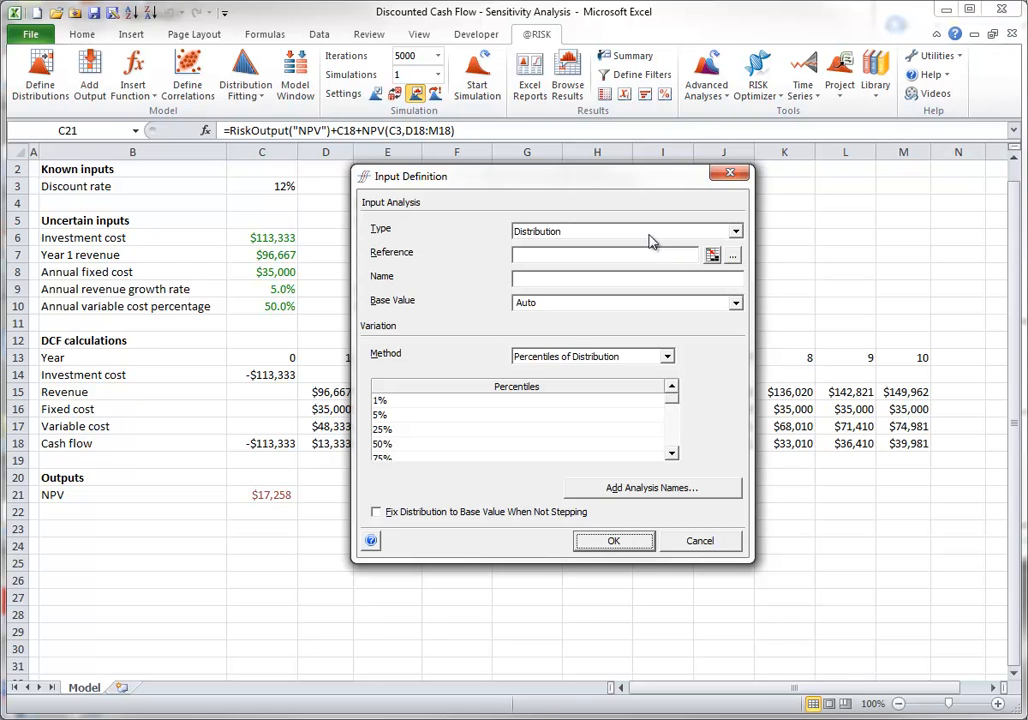
pyautogui.click(712, 255)
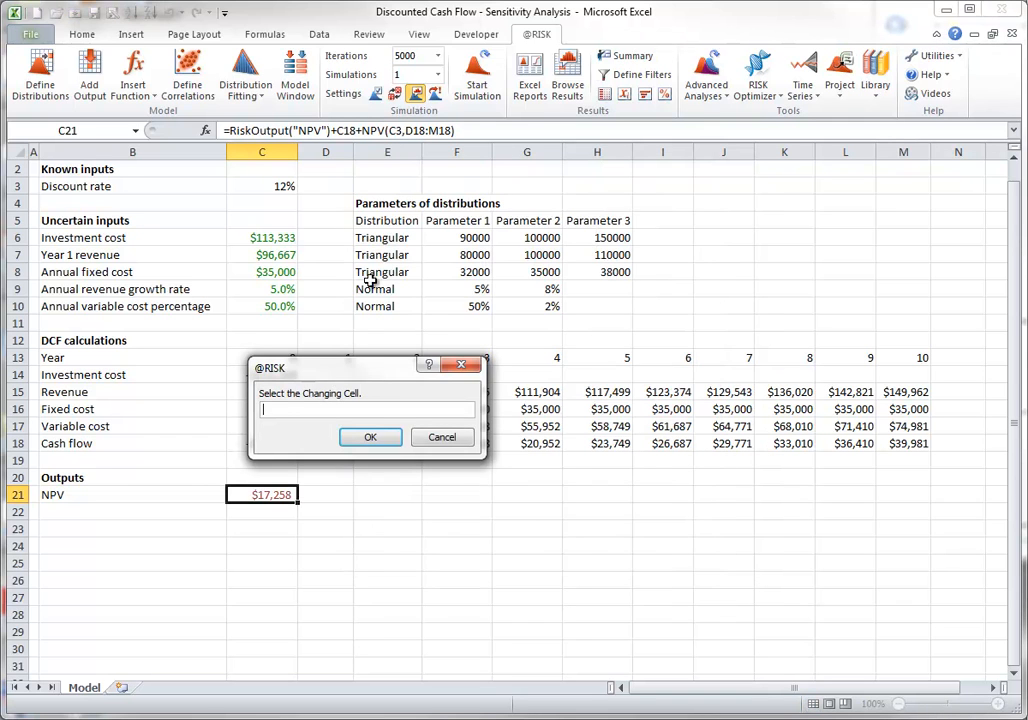
pyautogui.click(288, 289)
pyautogui.click(370, 437)
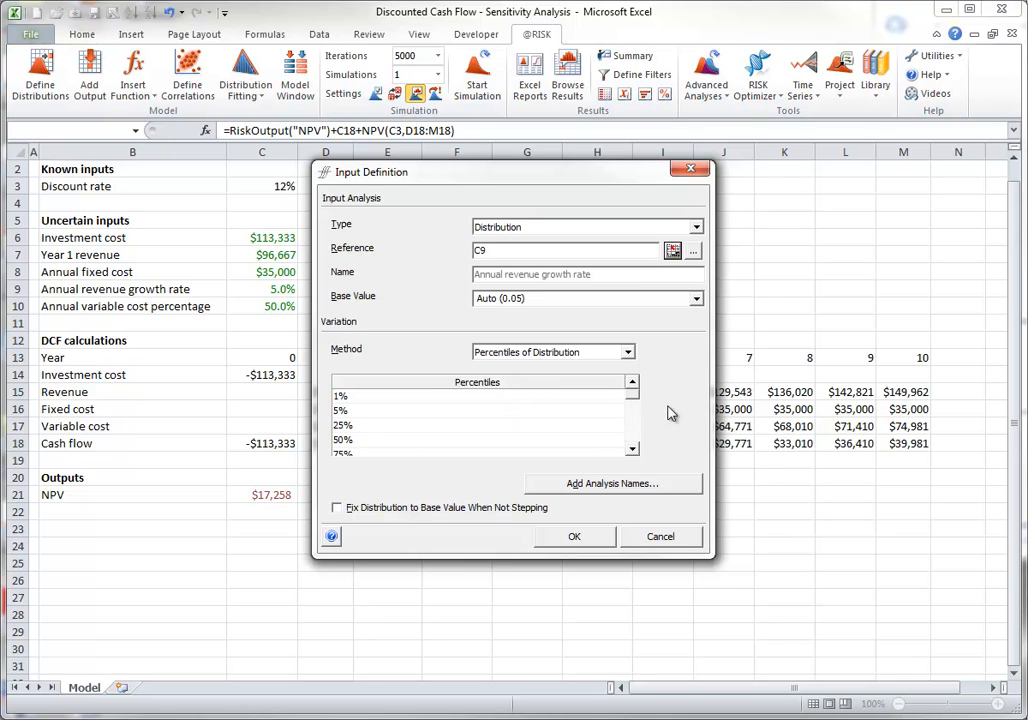
pyautogui.click(630, 434)
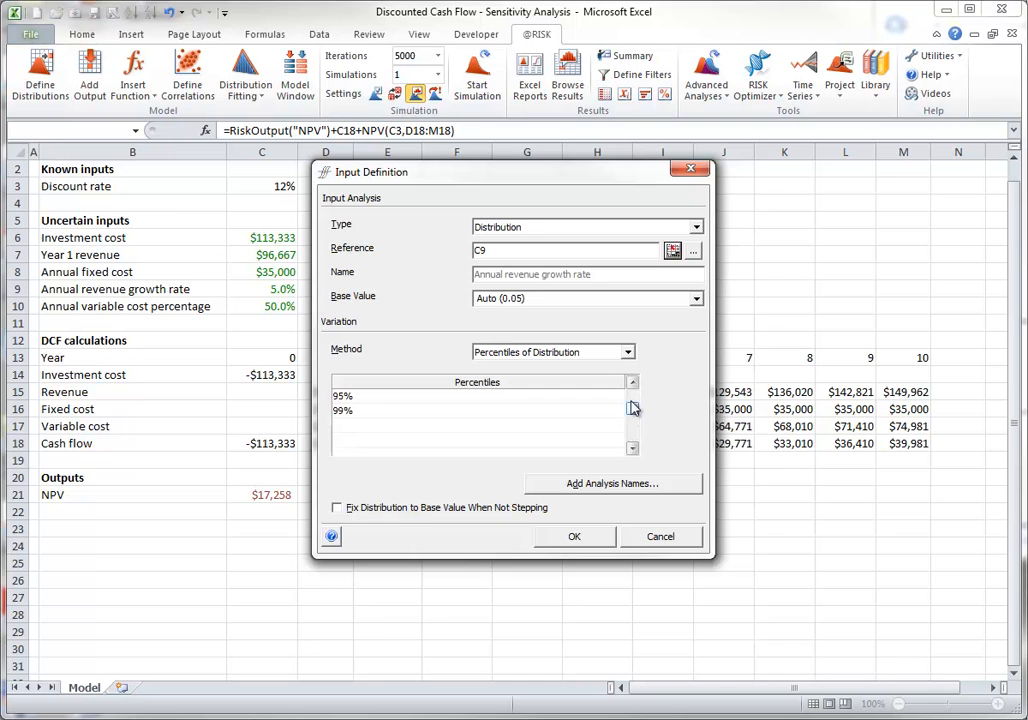
pyautogui.click(632, 396)
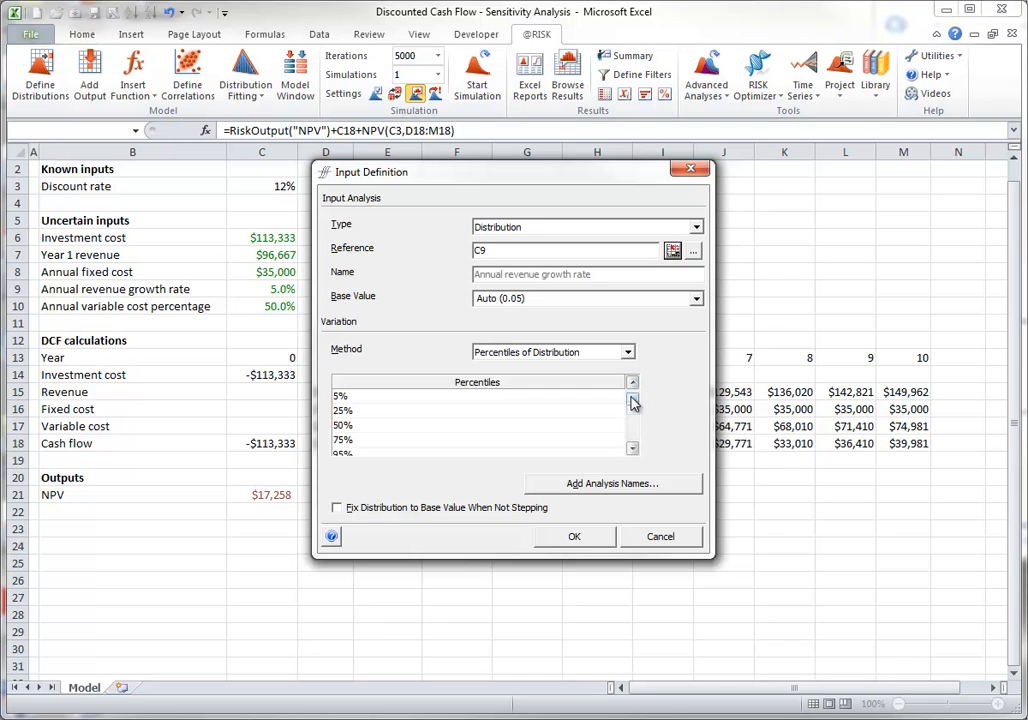
pyautogui.click(576, 537)
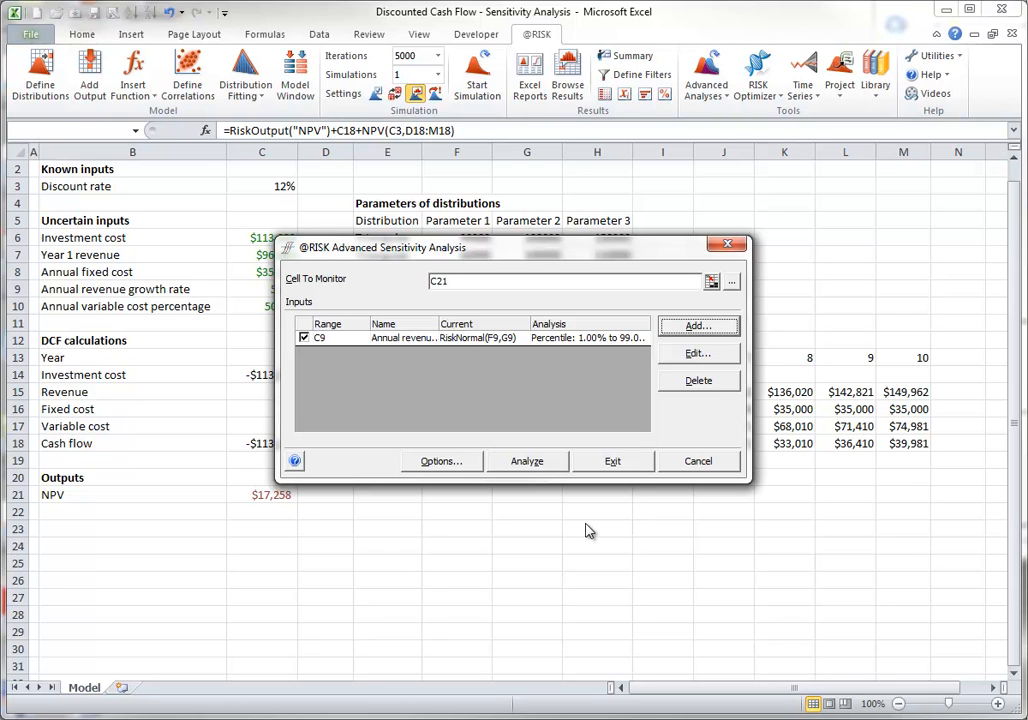
# Add the discount rate in C3 as a Cell input varied by % Change from Base Value, from -10% to 10% in 7 steps
pyautogui.click(698, 326)
pyautogui.click(698, 230)
pyautogui.click(548, 252)
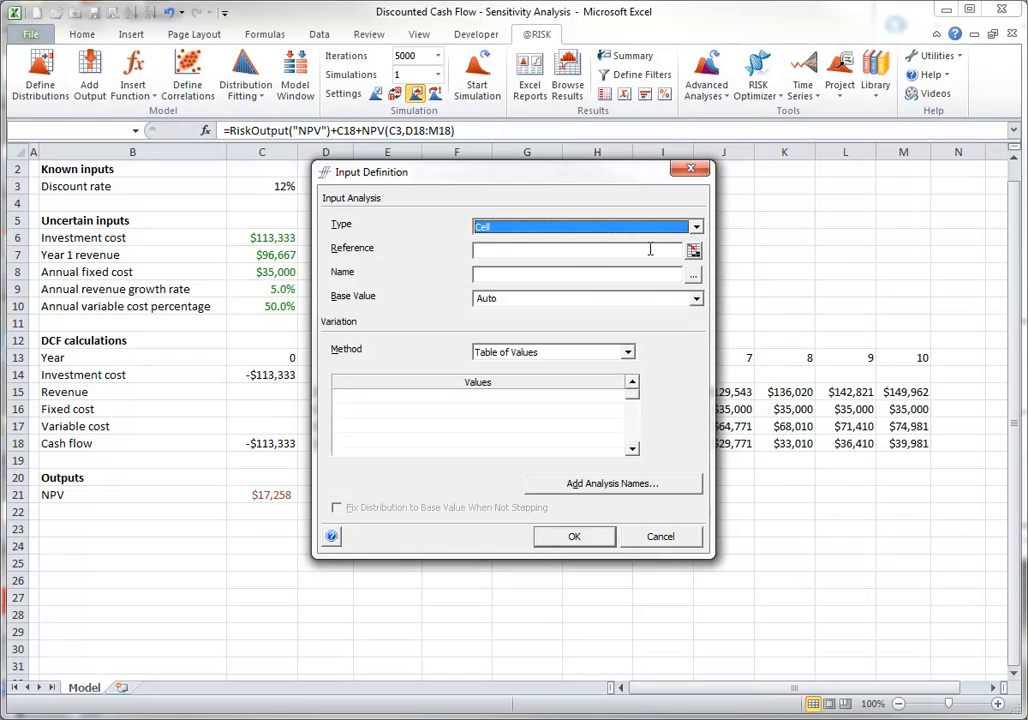
pyautogui.click(693, 250)
pyautogui.click(284, 187)
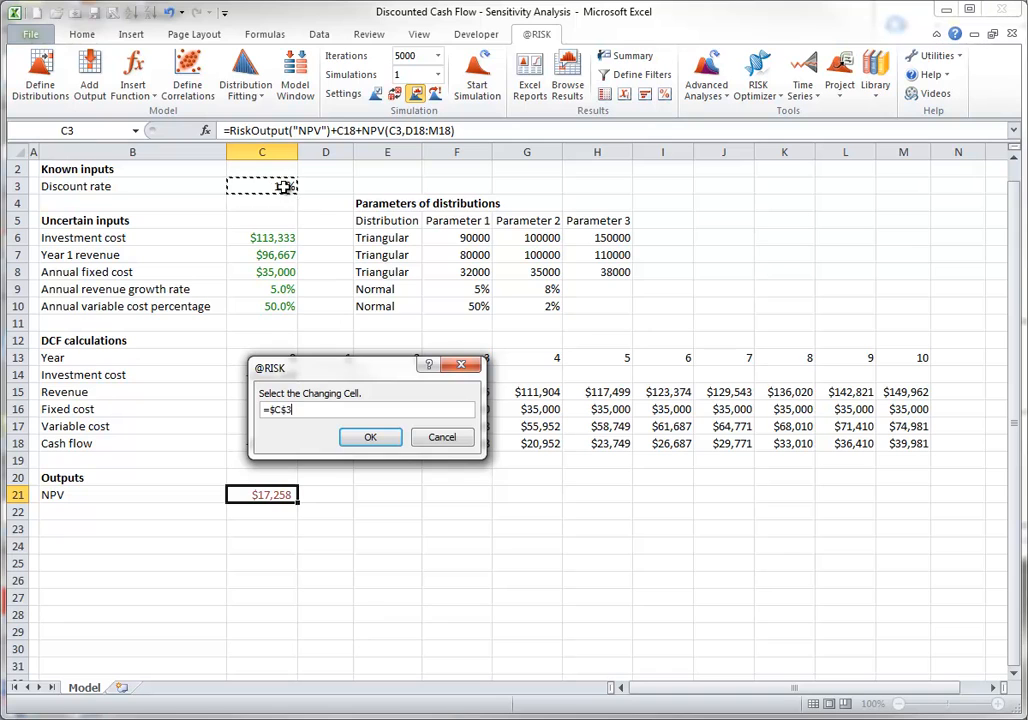
pyautogui.click(370, 437)
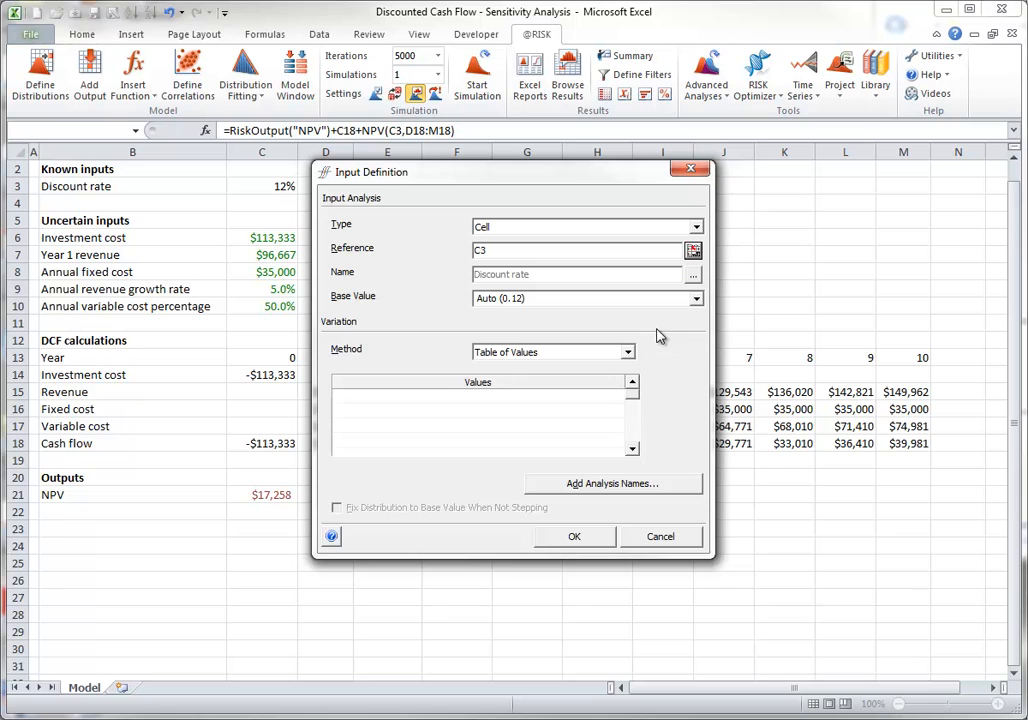
pyautogui.click(629, 354)
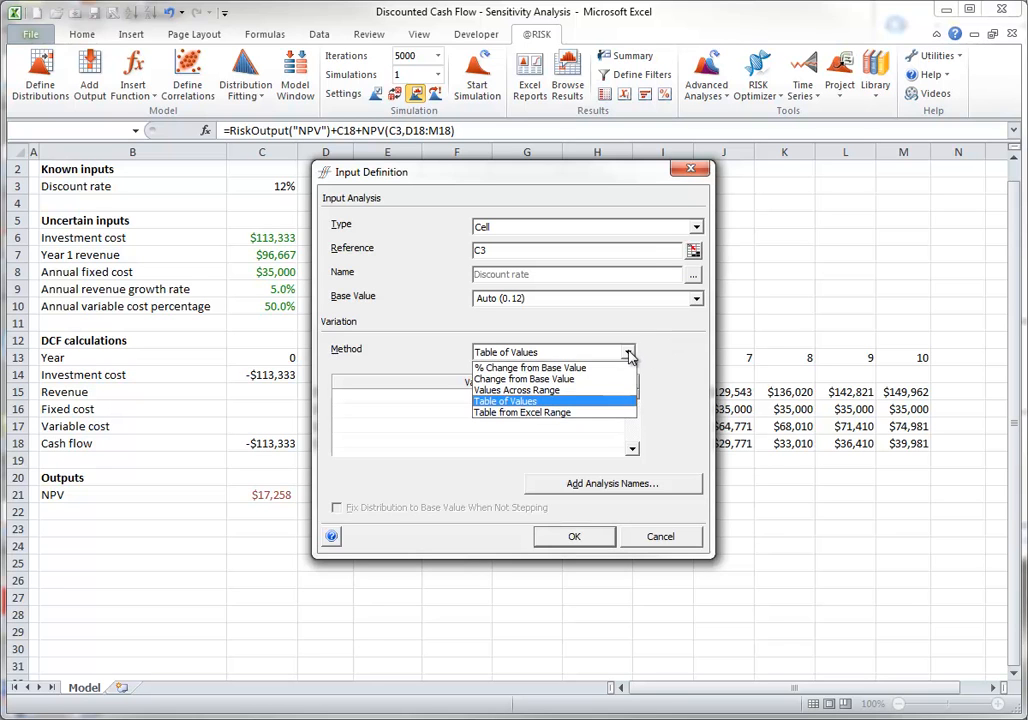
pyautogui.click(550, 366)
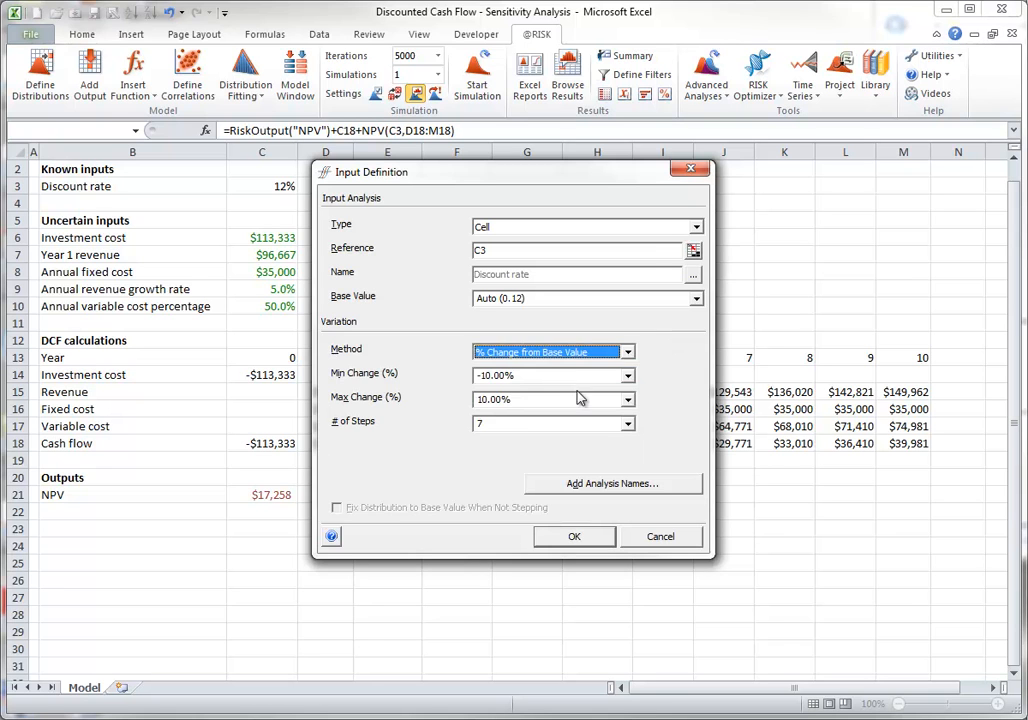
pyautogui.click(572, 540)
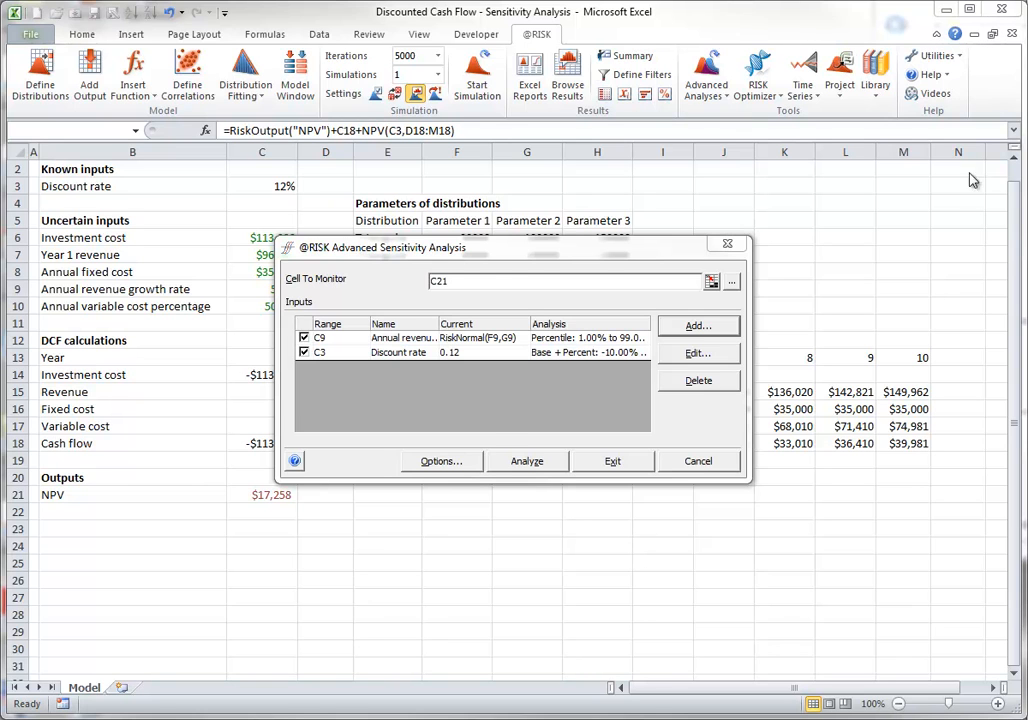
# Review the sensitivity options, keeping Mean as tracking statistic and reports in a new workbook, and run the analysis
pyautogui.click(455, 463)
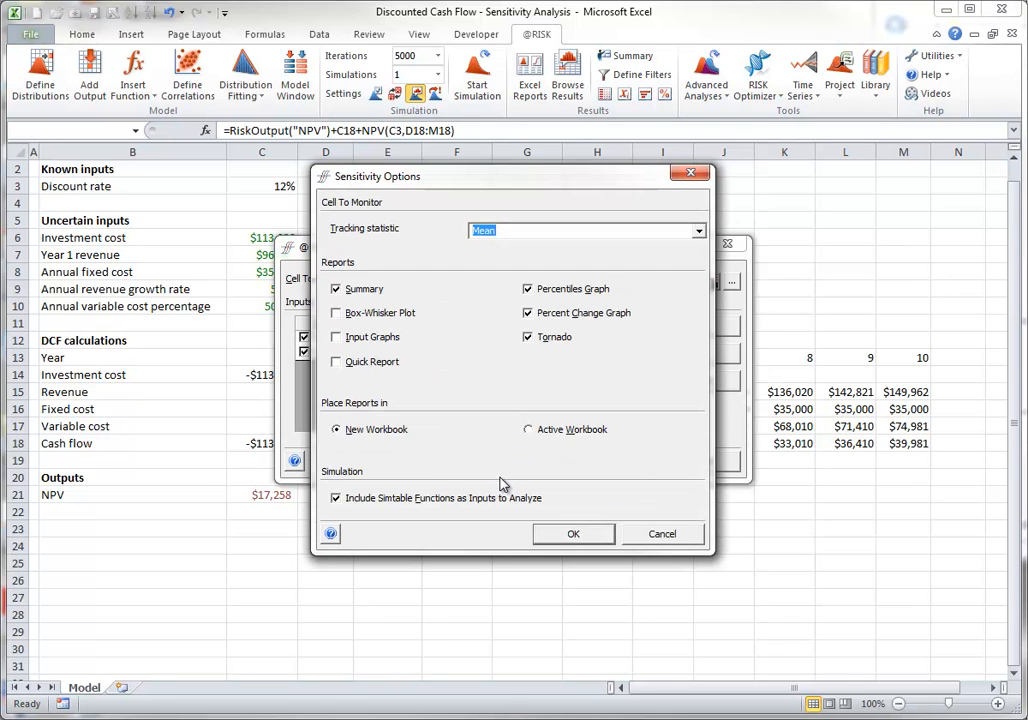
pyautogui.click(574, 535)
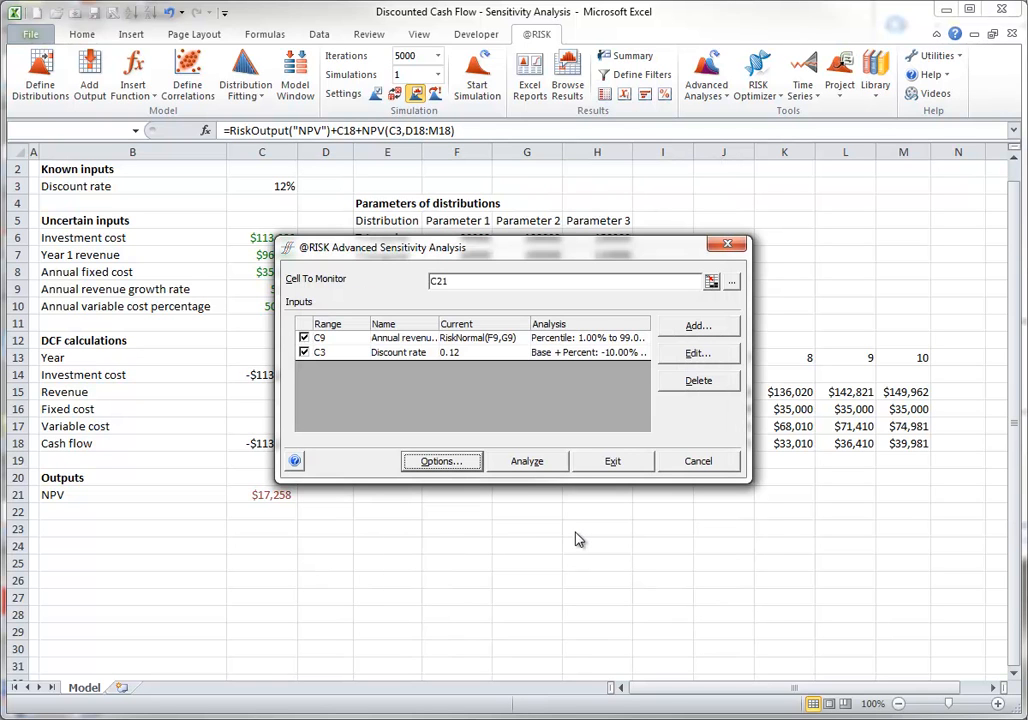
pyautogui.click(522, 464)
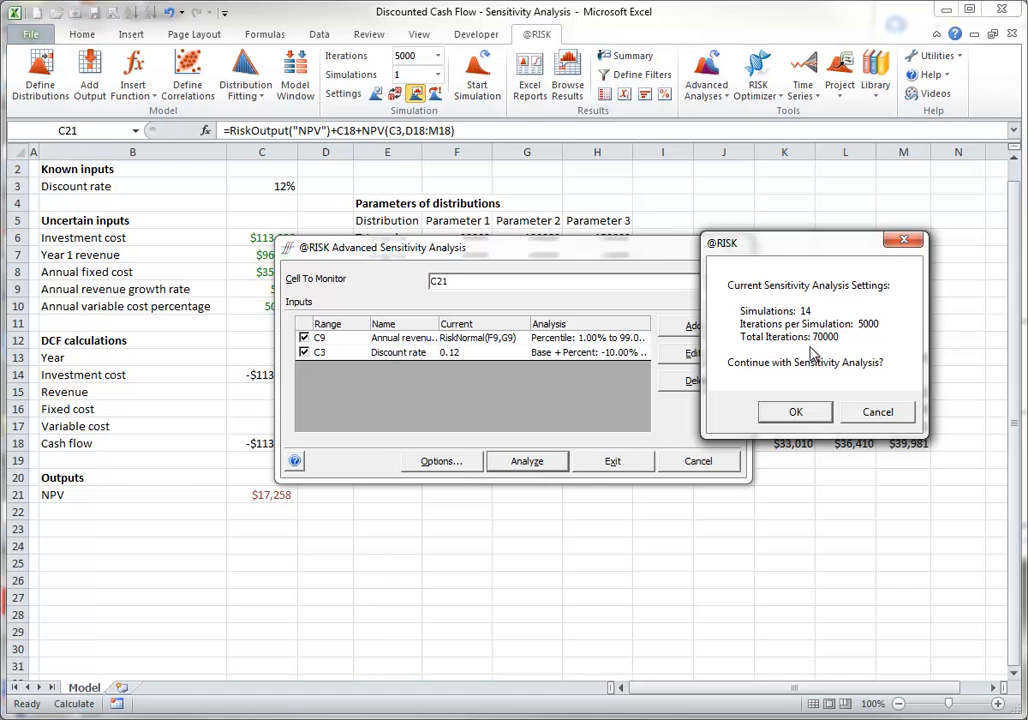
pyautogui.click(797, 412)
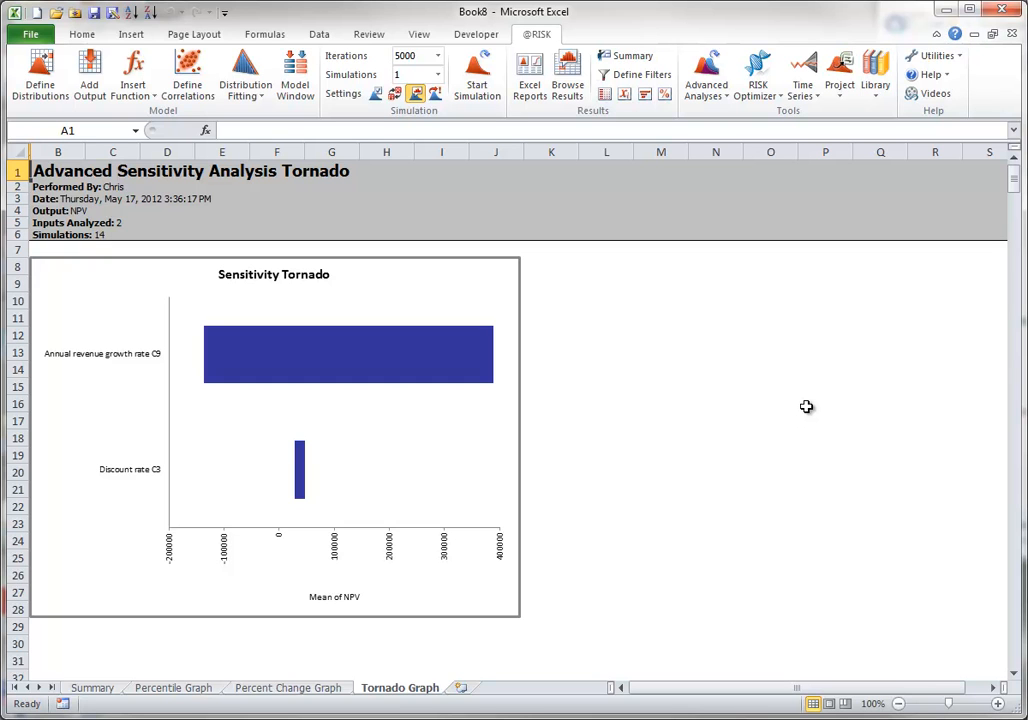
# Examine the summary report and the tornado graph of the Advanced Sensitivity Analysis
pyautogui.click(86, 690)
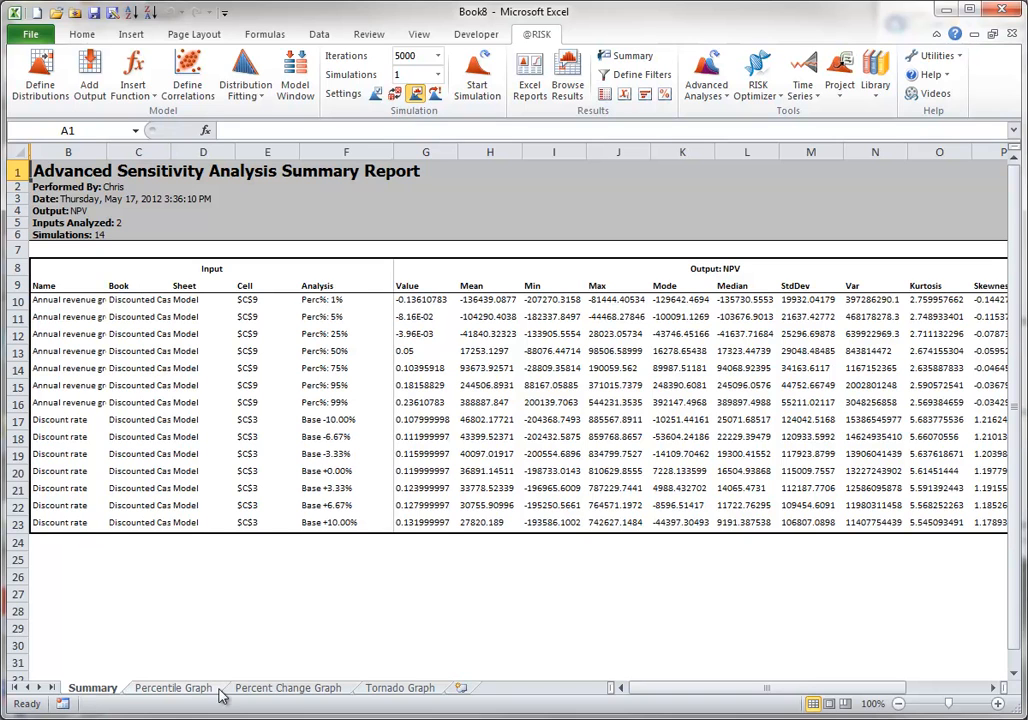
pyautogui.click(400, 689)
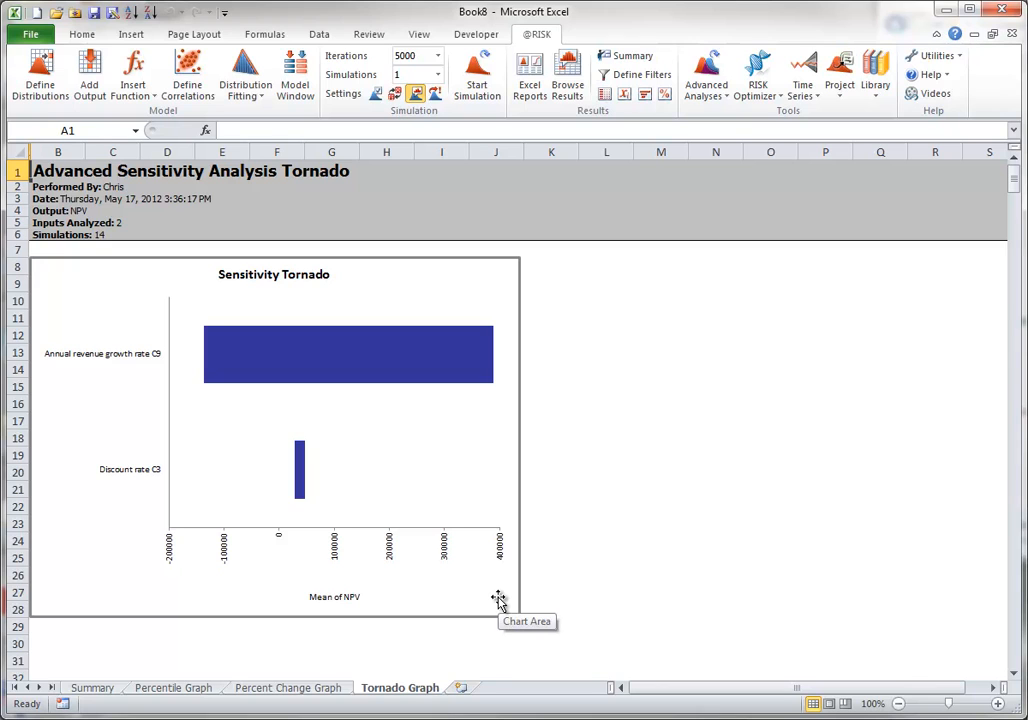